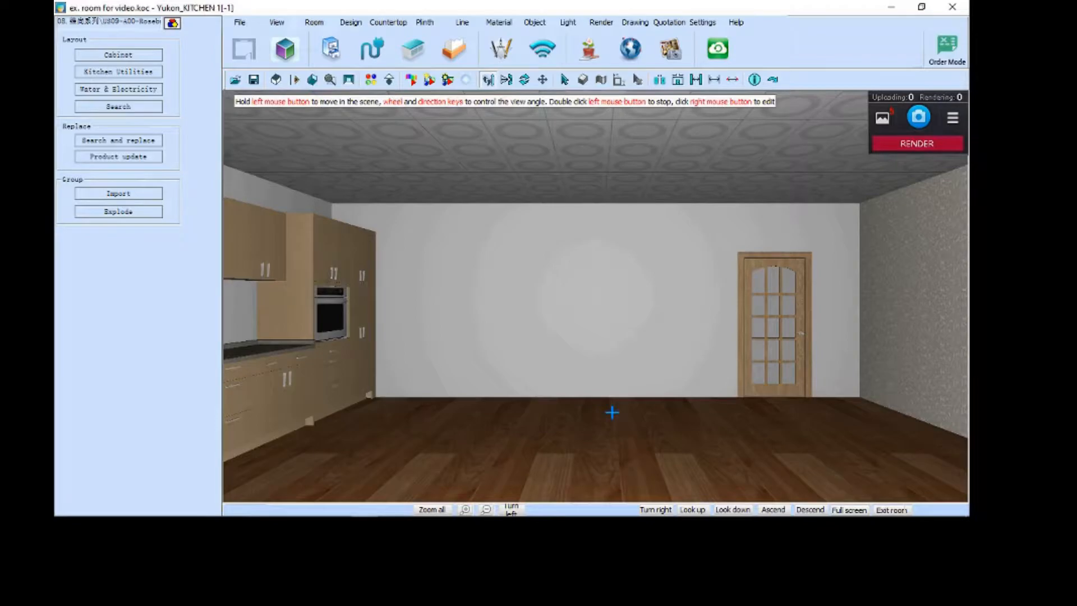
pyautogui.moveTo(623, 398); pyautogui.dragTo(704, 375)
pyautogui.moveTo(574, 247); pyautogui.dragTo(582, 350)
pyautogui.moveTo(521, 375); pyautogui.dragTo(654, 349)
pyautogui.scroll(3, 677, 375)
pyautogui.scroll(-3, 679, 375)
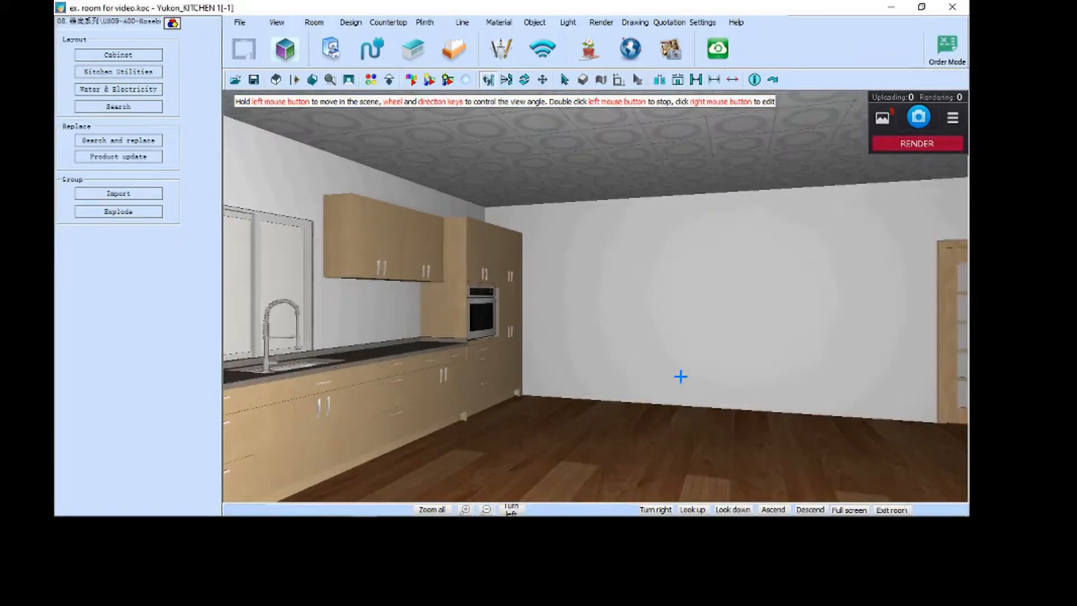
# - Start a free light layout in plan view with automatic creation, 6 W lights and an elevation of 106 1/4"
pyautogui.click(278, 82)
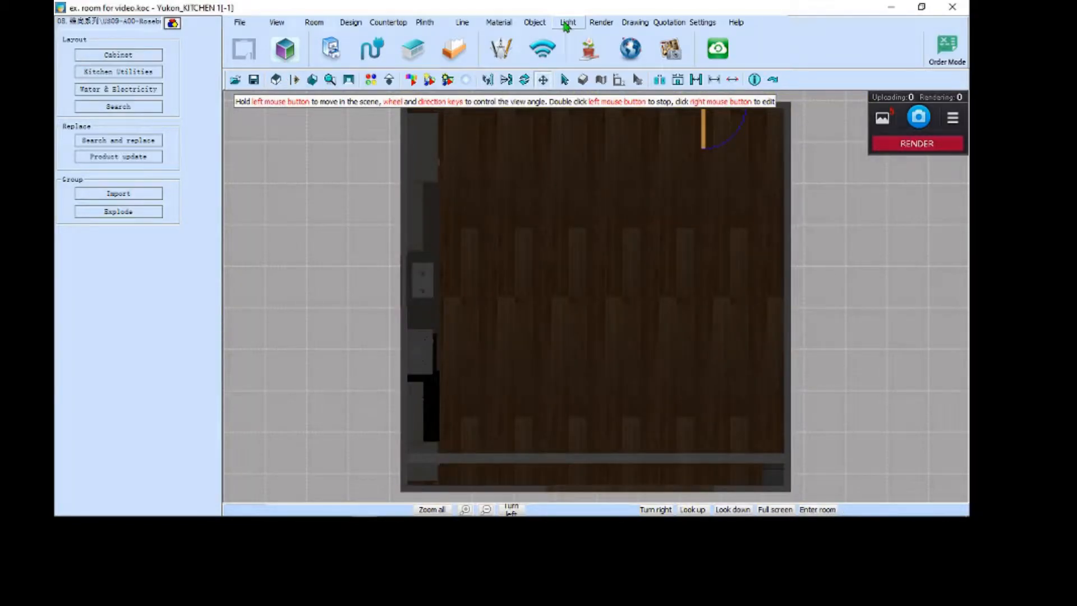
pyautogui.click(566, 22)
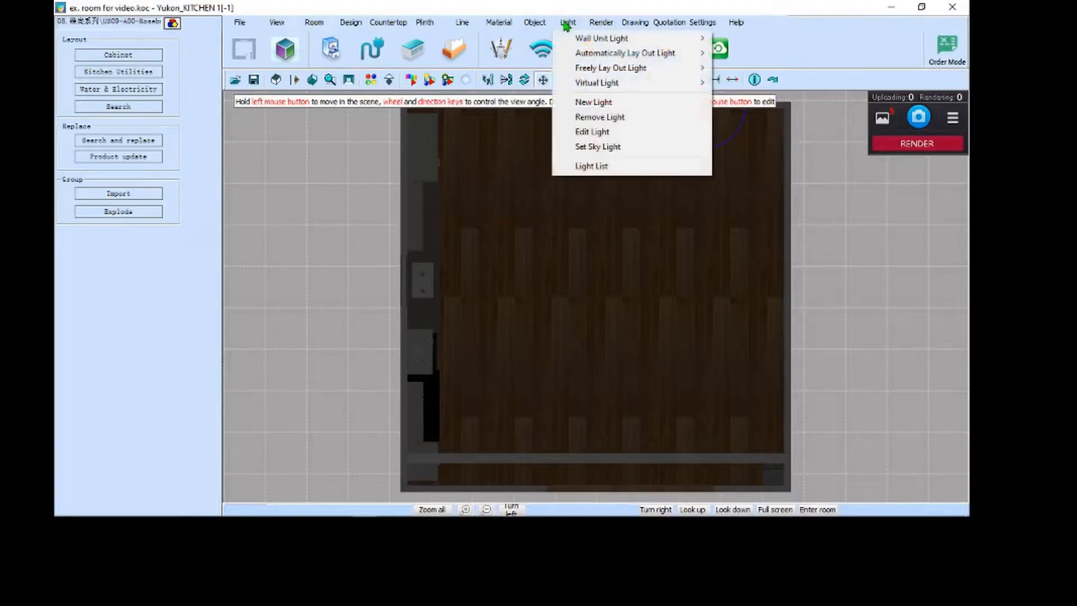
pyautogui.moveTo(644, 74)
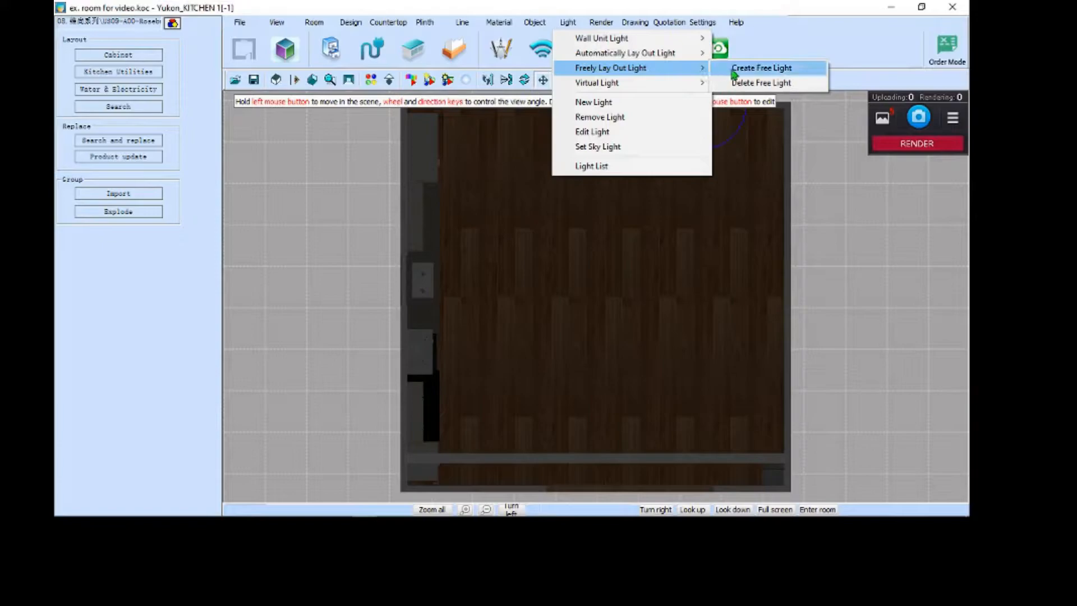
pyautogui.click(749, 68)
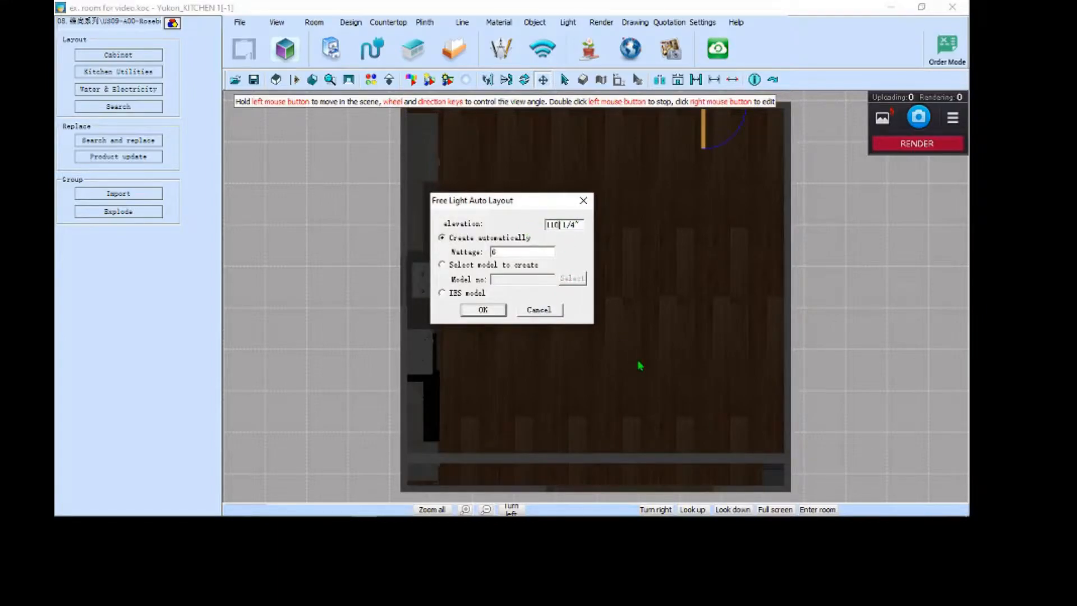
pyautogui.press('BackSpace')
pyautogui.write('06')
pyautogui.click(481, 309)
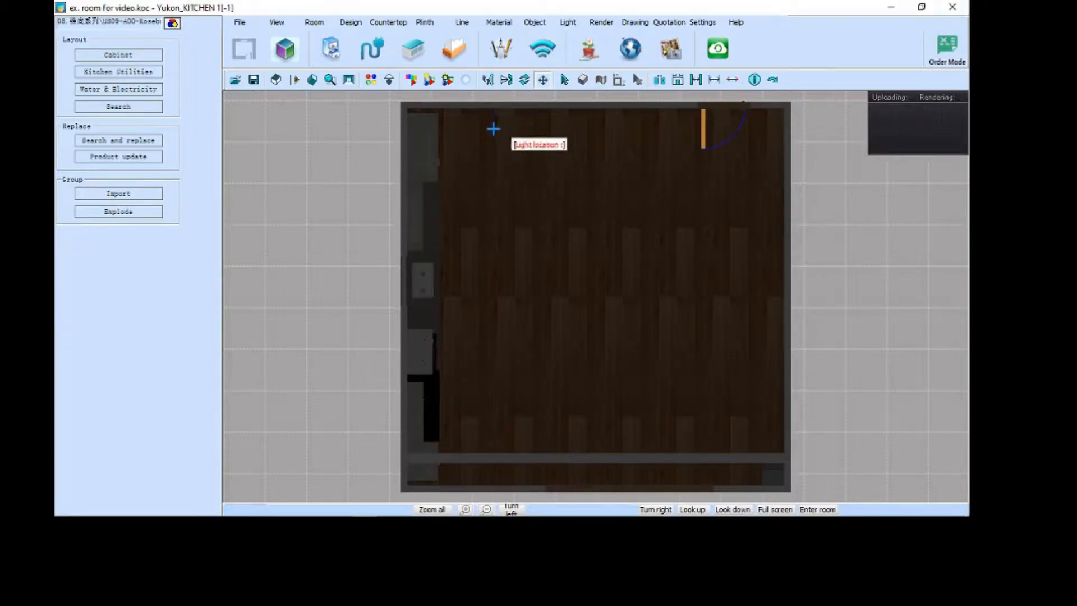
# - Place eleven free lights in three rows: four beside the cabinets, four down the middle and three near the opposite wall
pyautogui.click(492, 172)
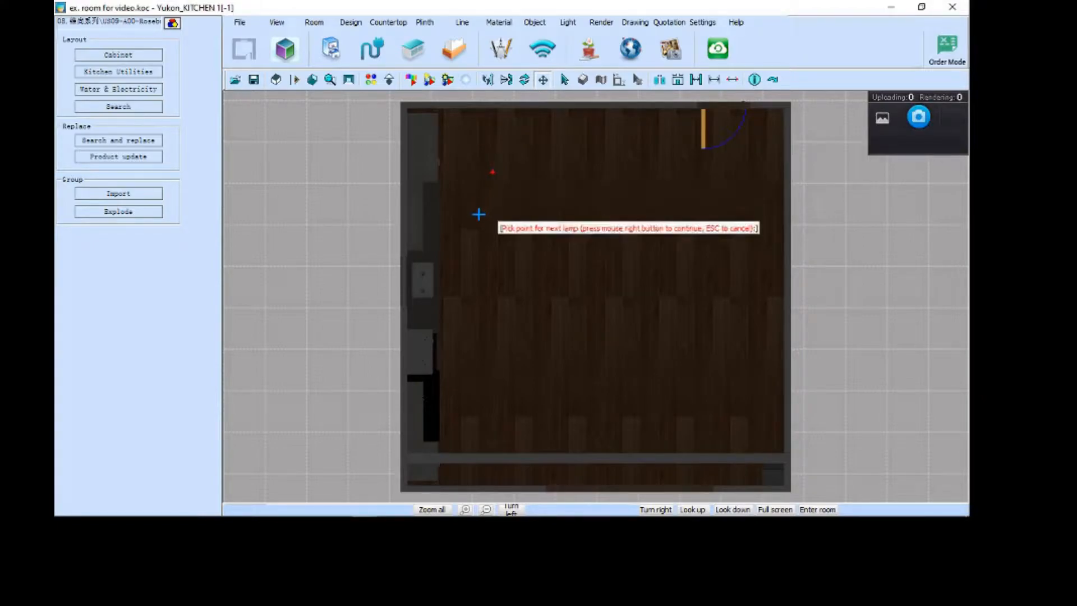
pyautogui.click(490, 245)
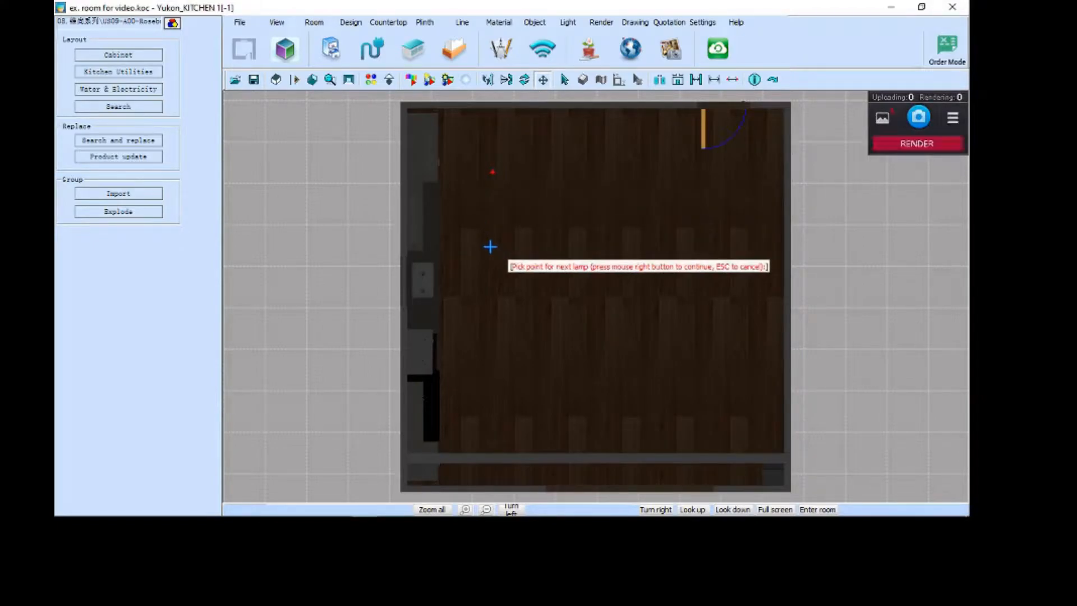
pyautogui.click(492, 334)
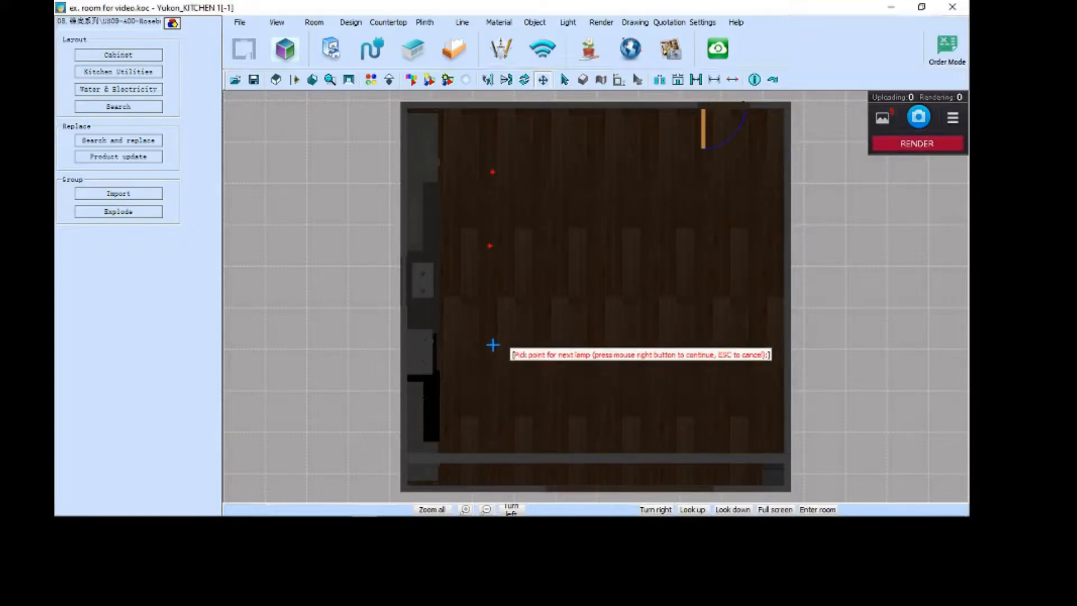
pyautogui.click(489, 401)
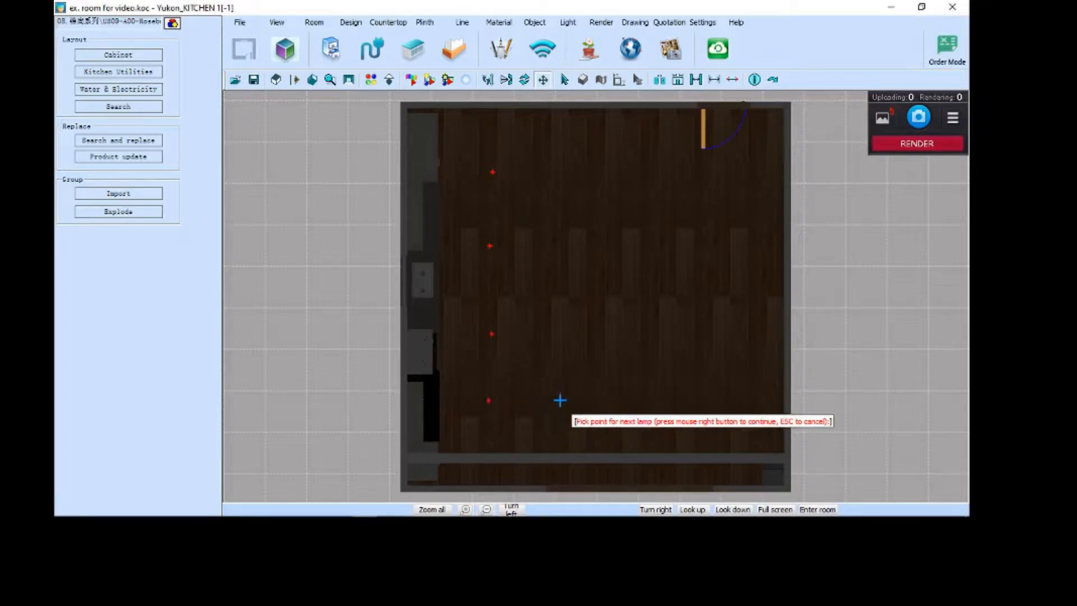
pyautogui.click(591, 399)
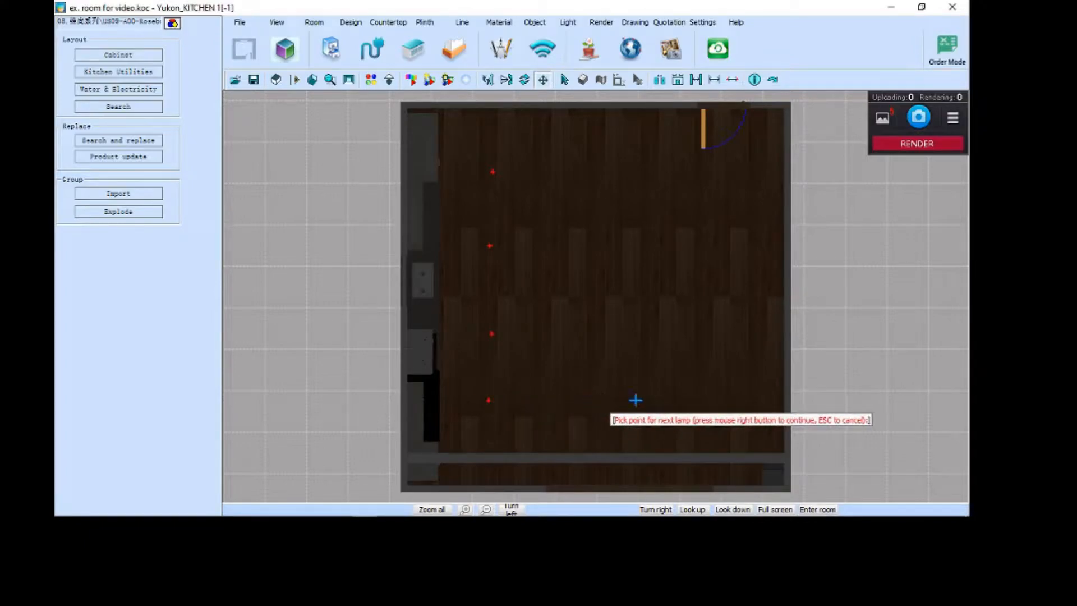
pyautogui.click(723, 399)
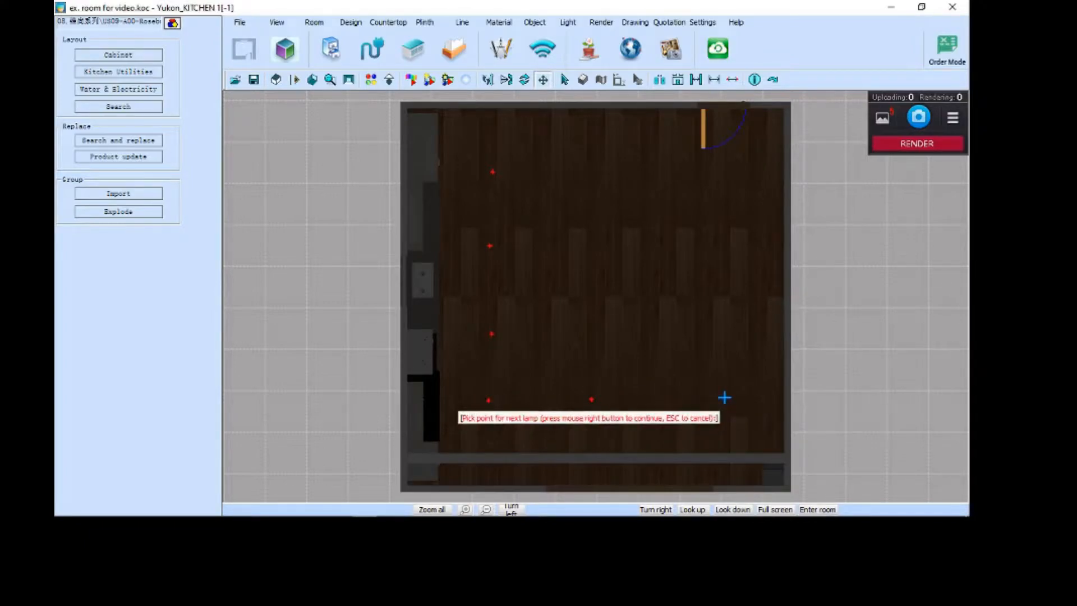
pyautogui.click(721, 285)
pyautogui.click(727, 189)
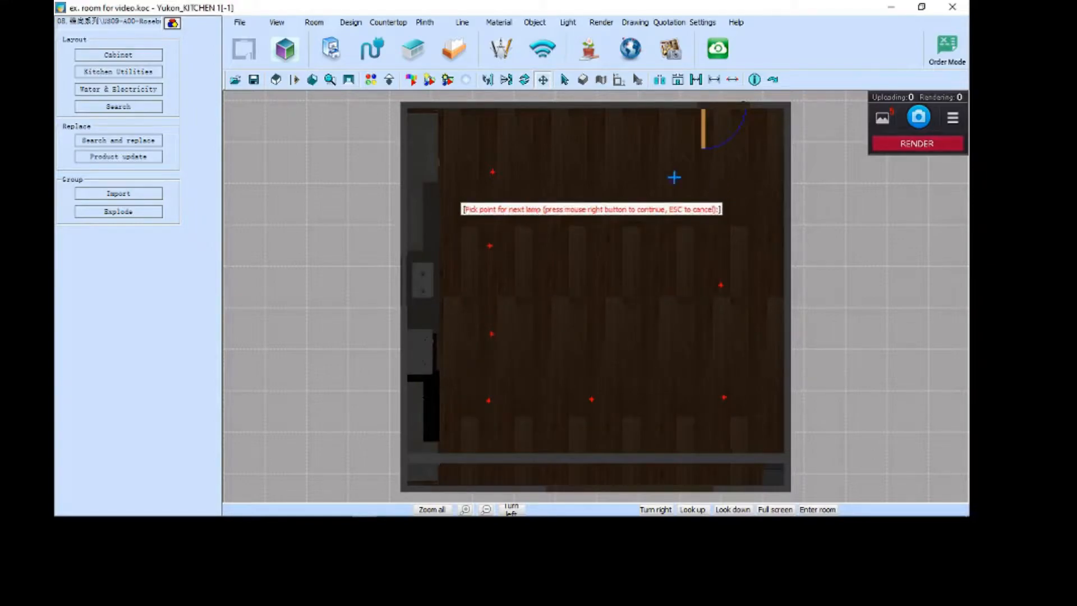
pyautogui.click(613, 163)
pyautogui.click(611, 239)
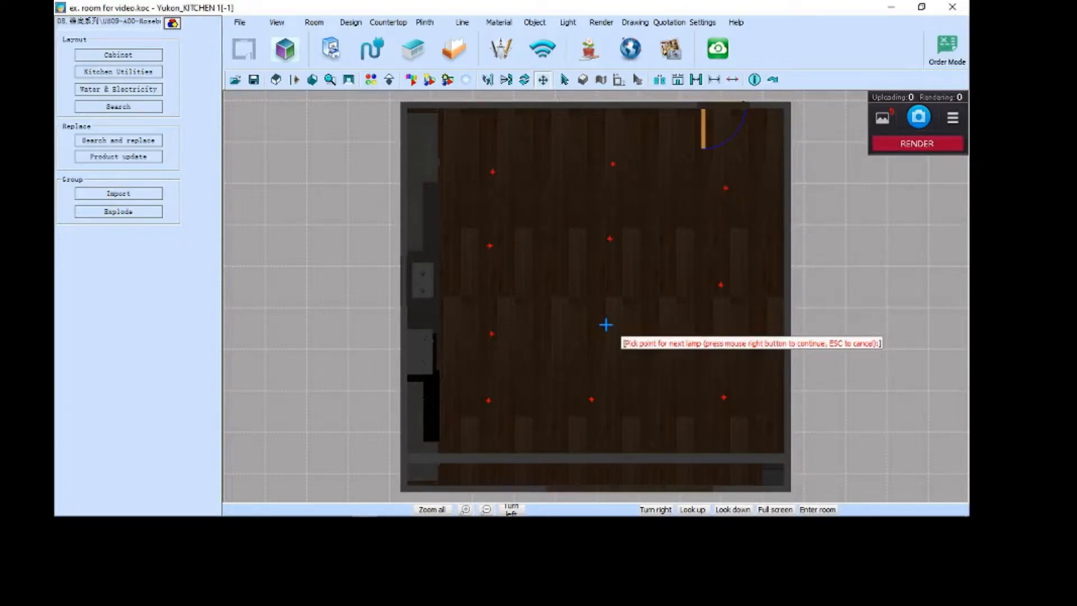
pyautogui.rightClick(574, 301)
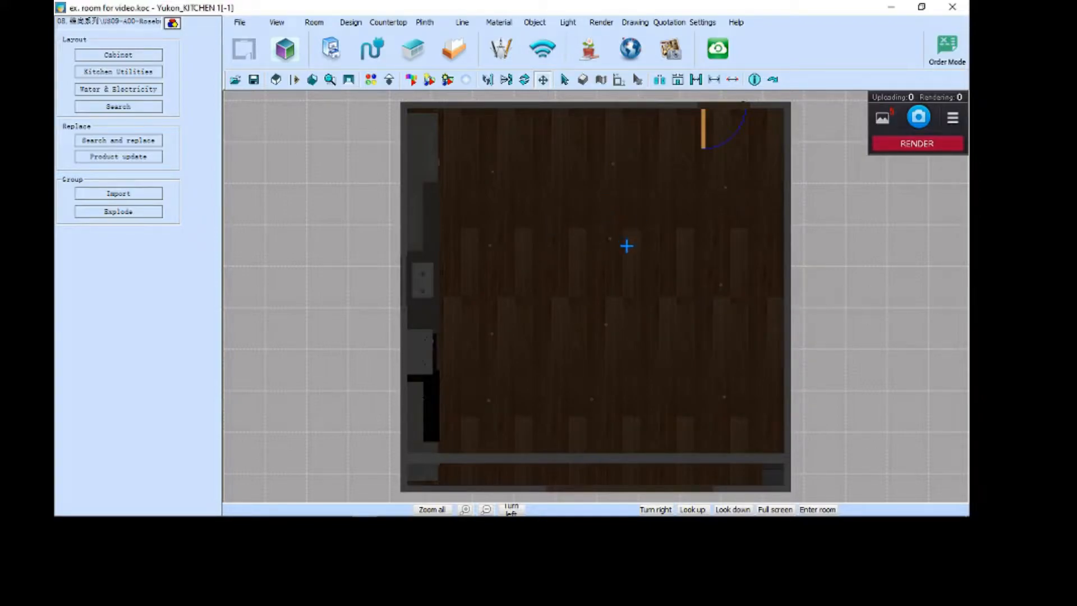
# - Move the middle-row light third from the door wall slightly away from the cabinets
pyautogui.scroll(5, 623, 250)
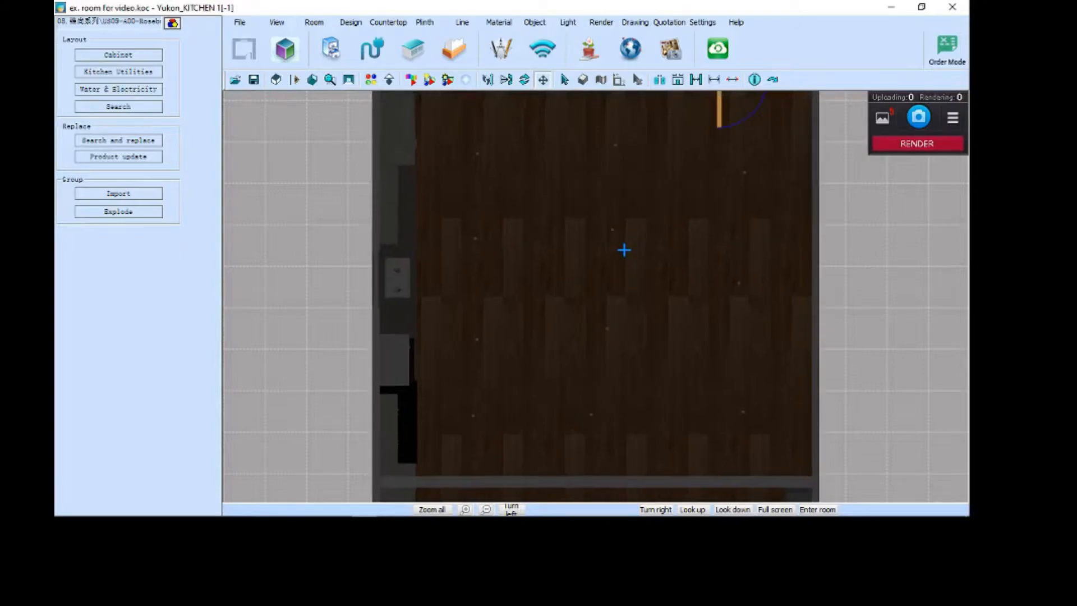
pyautogui.scroll(1, 630, 245)
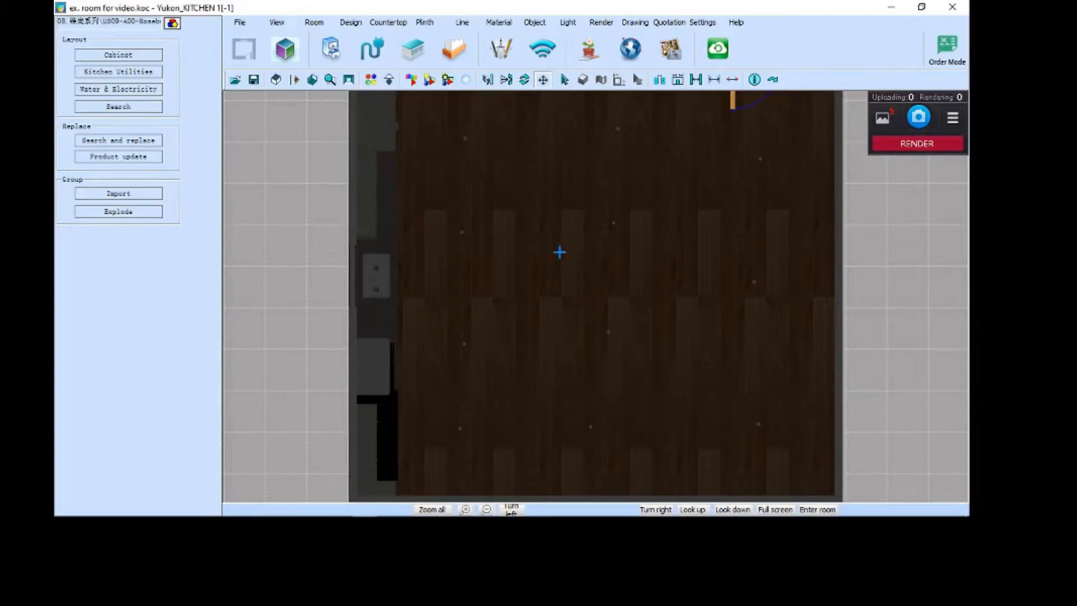
pyautogui.click(566, 81)
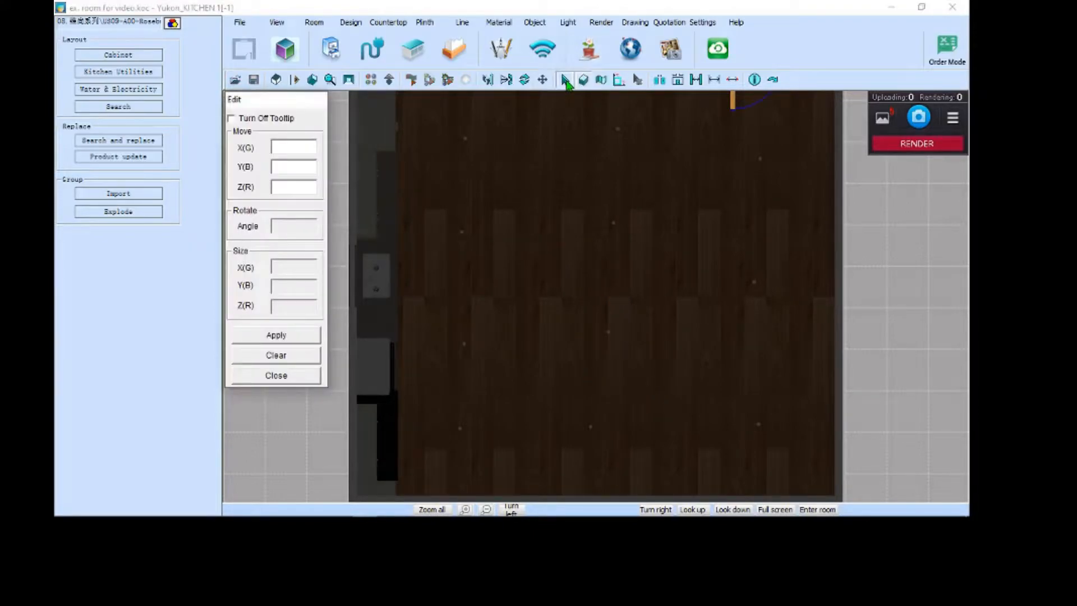
pyautogui.click(609, 337)
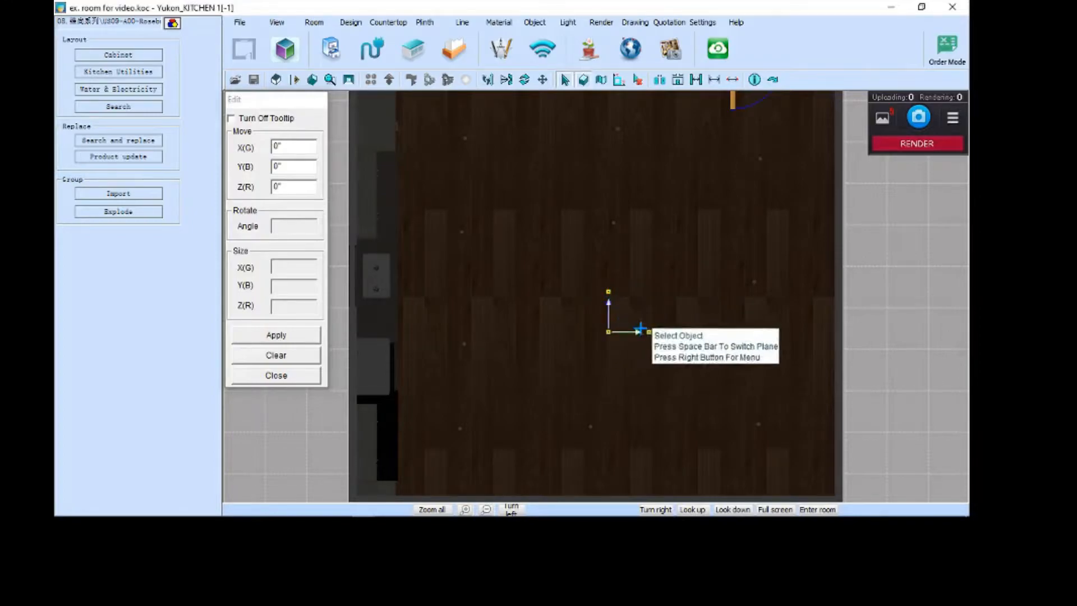
pyautogui.moveTo(648, 333); pyautogui.dragTo(657, 334)
pyautogui.click(301, 335)
pyautogui.click(302, 335)
# - Move the middle-row light farthest from the door wall about 15" away from the cabinets and close the object editor
pyautogui.click(589, 426)
pyautogui.moveTo(630, 426); pyautogui.dragTo(654, 429)
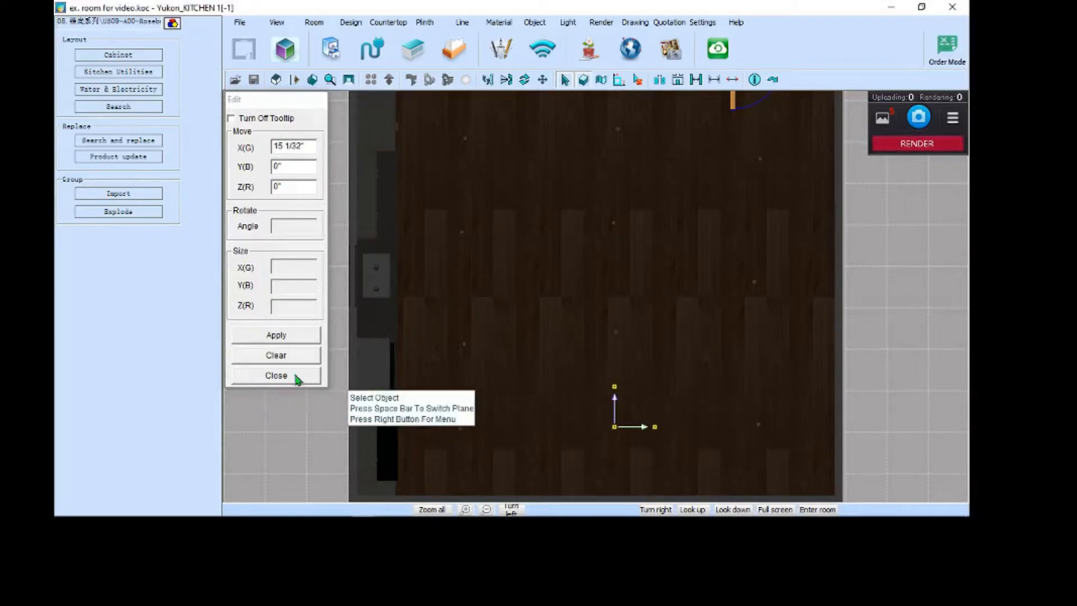
pyautogui.click(306, 338)
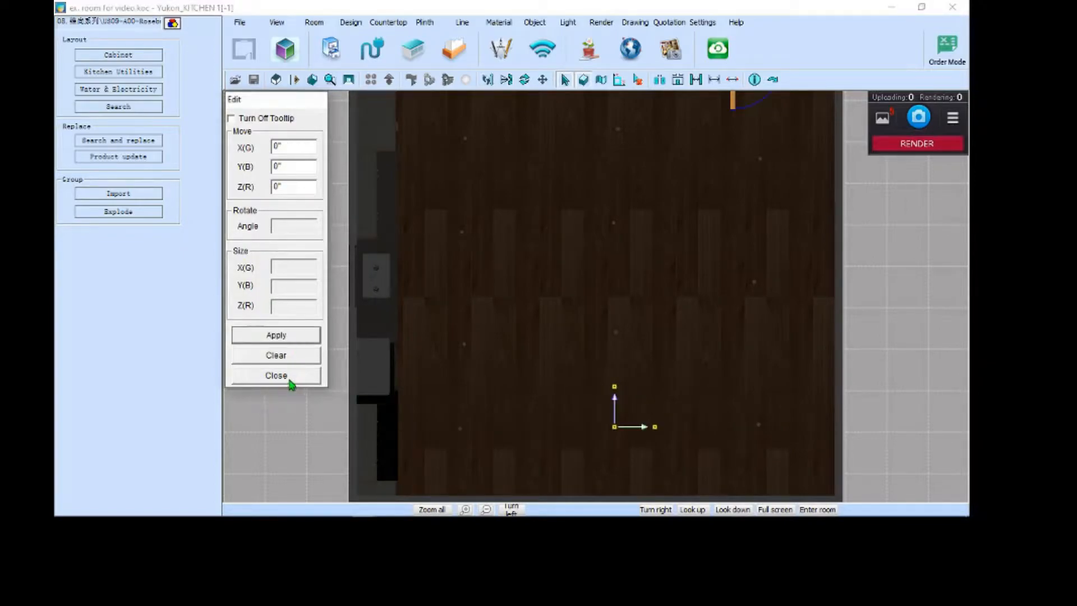
pyautogui.click(513, 409)
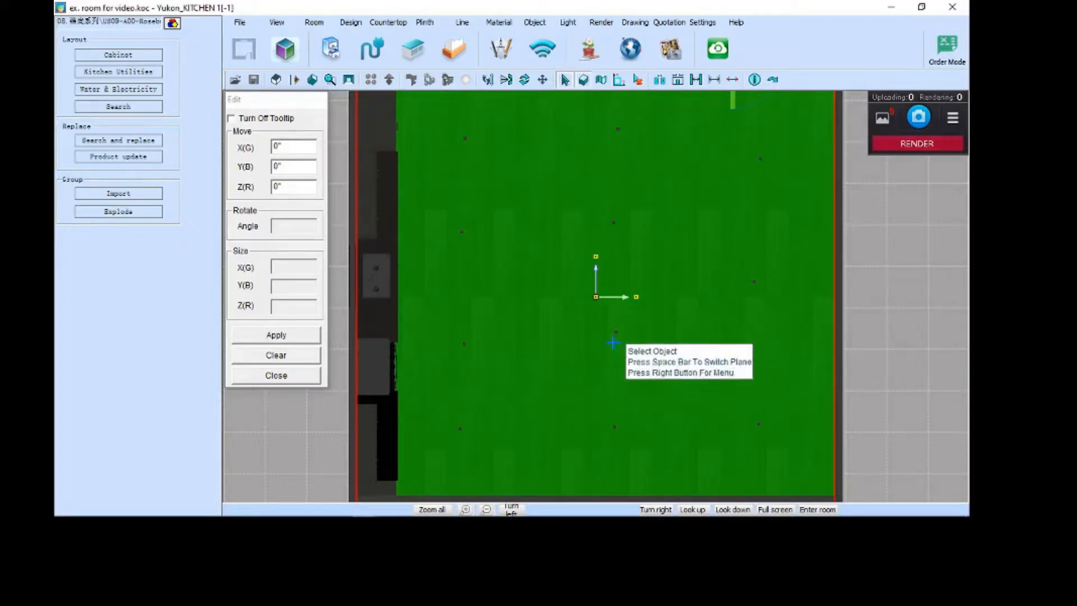
pyautogui.click(276, 376)
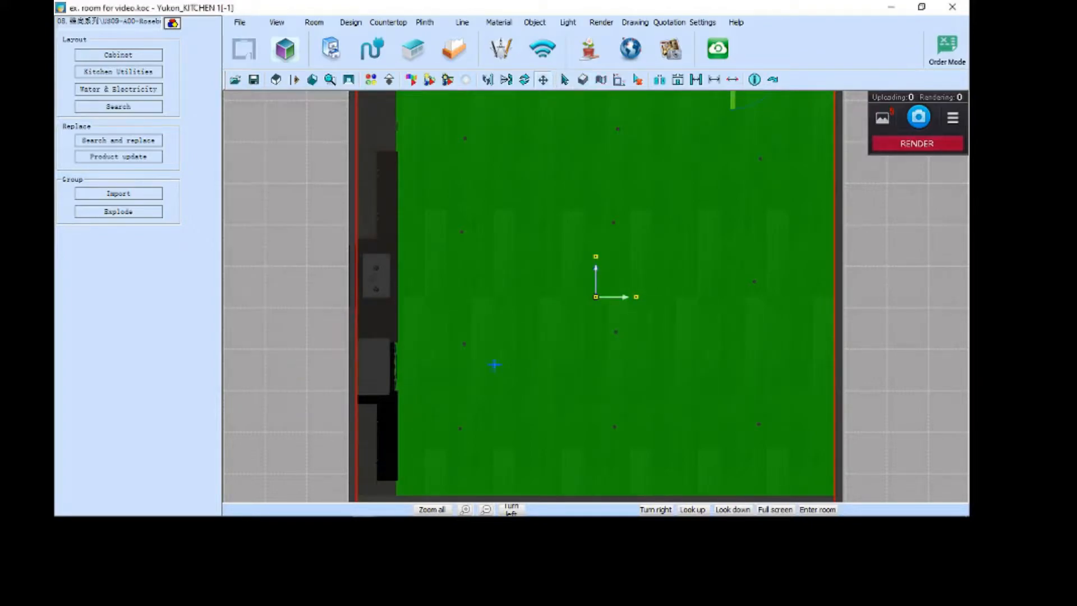
# - Check the placed ceiling lights from inside the 3D room and return to the plan view
pyautogui.click(351, 81)
pyautogui.click(353, 83)
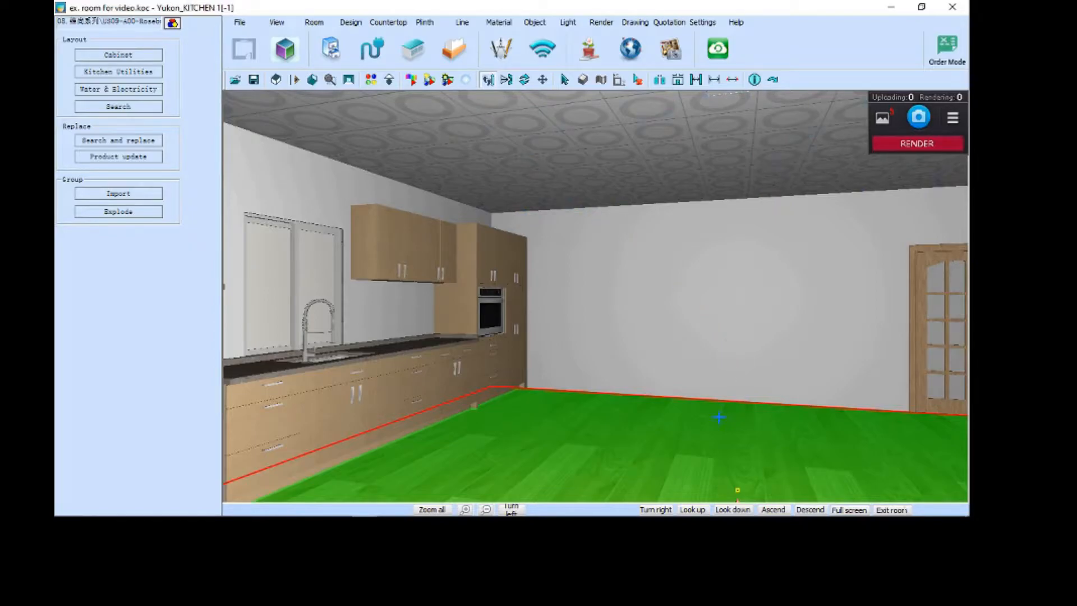
pyautogui.scroll(-2, 566, 466)
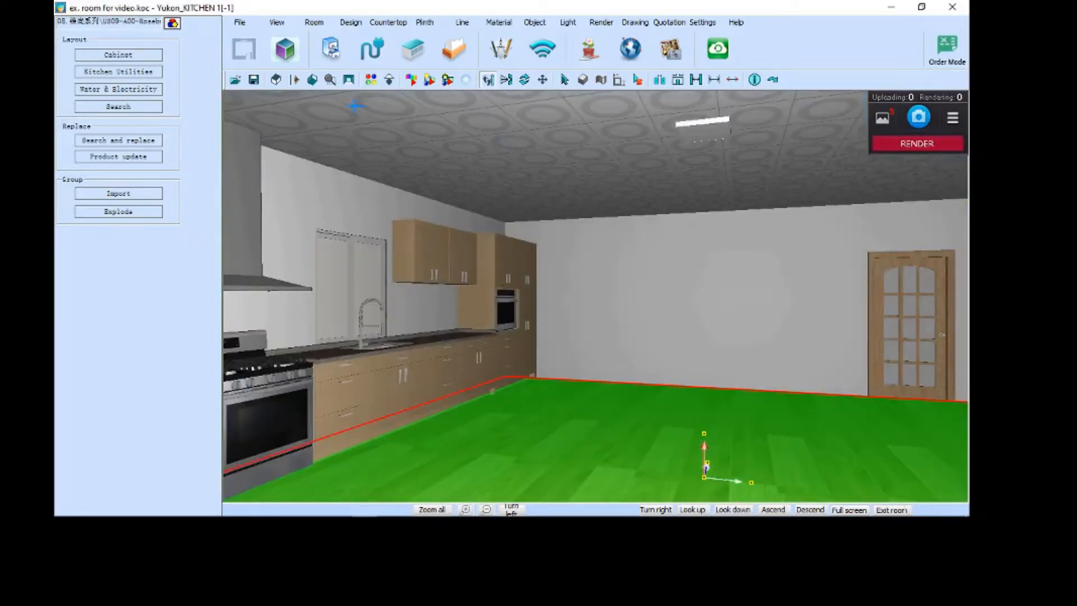
pyautogui.click(275, 79)
pyautogui.moveTo(661, 287); pyautogui.dragTo(349, 131, button='middle')
pyautogui.click(277, 80)
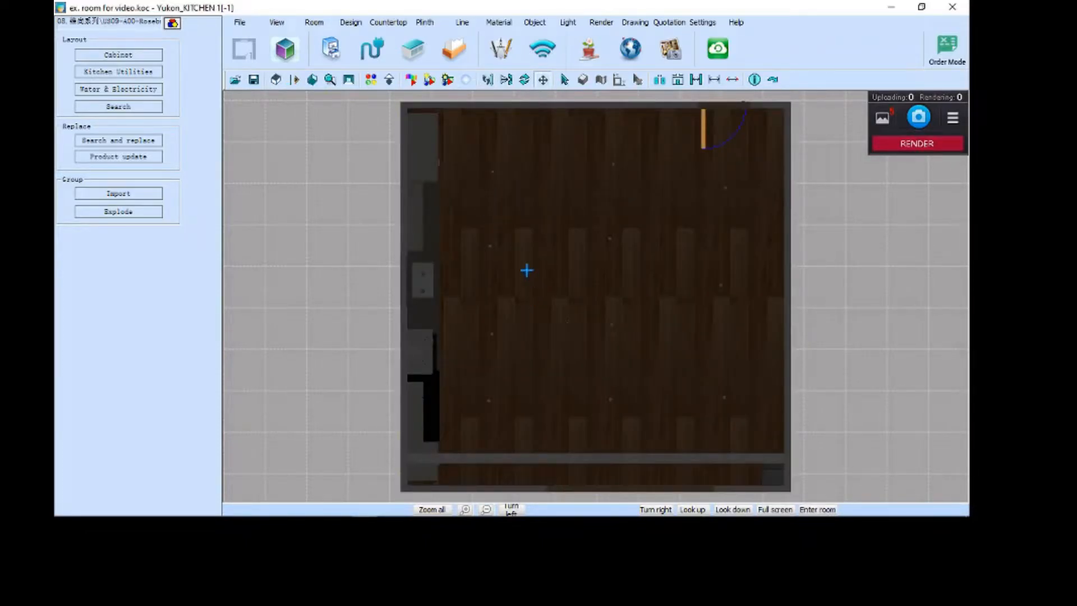
# - Select all the room's ceiling lights for light source editing and filter the selection to spot lights only
pyautogui.scroll(1, 594, 343)
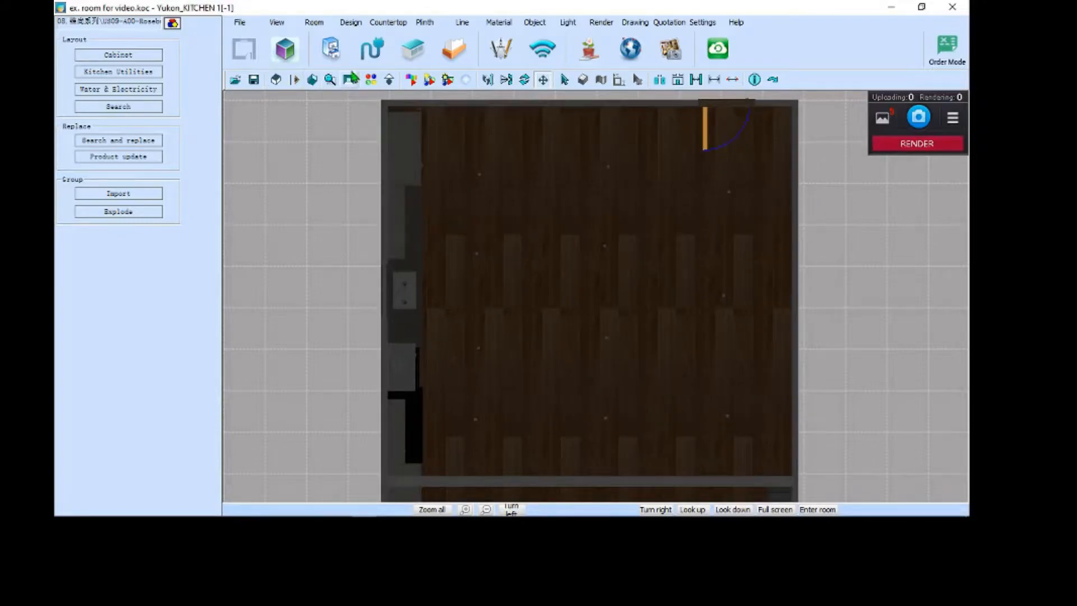
pyautogui.click(391, 81)
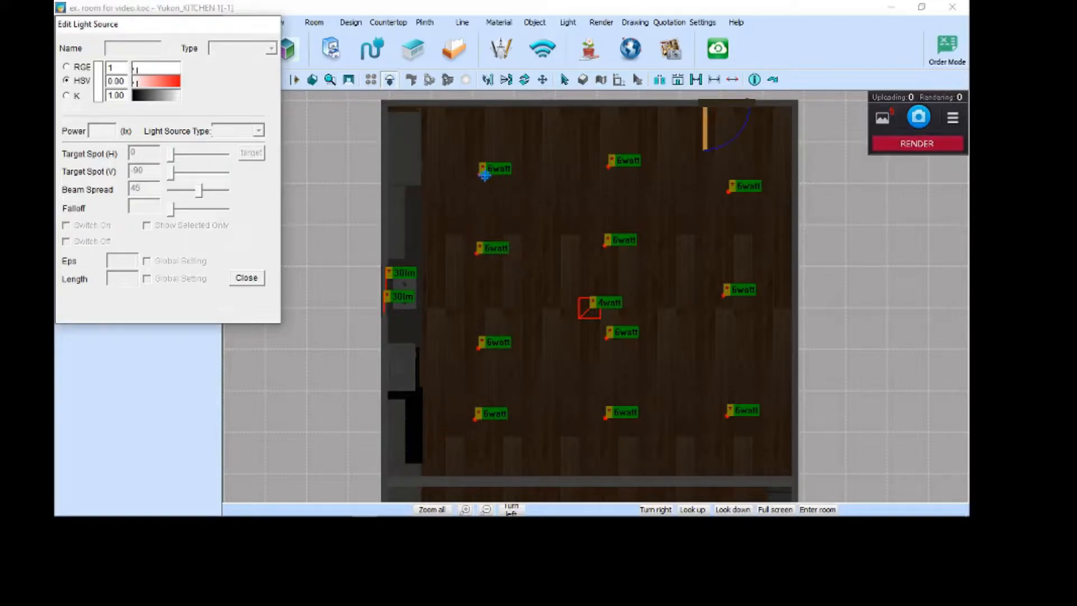
pyautogui.click(466, 127)
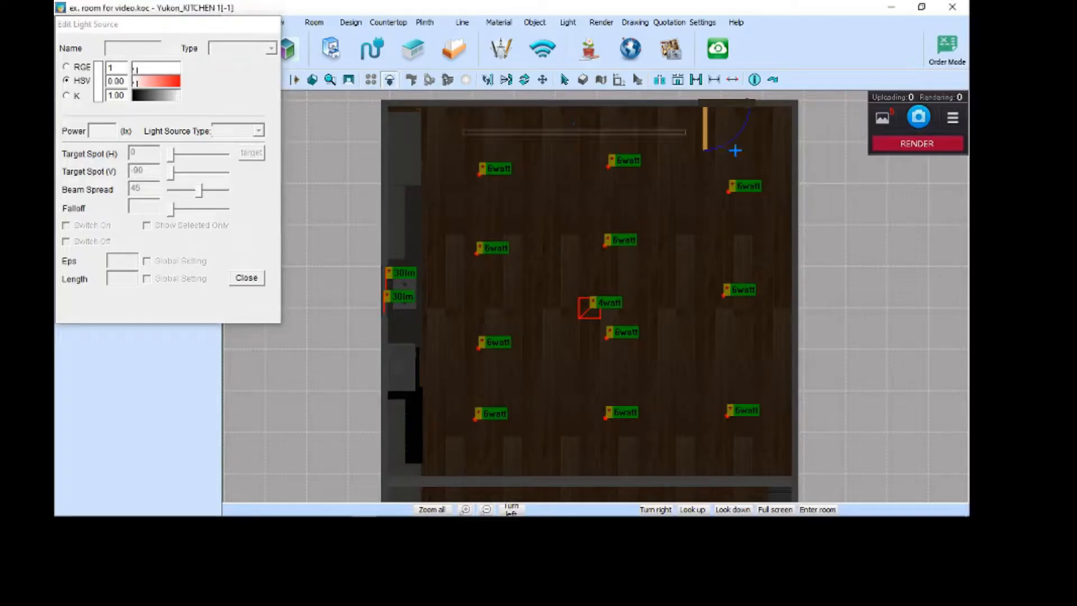
pyautogui.moveTo(799, 287); pyautogui.dragTo(778, 462)
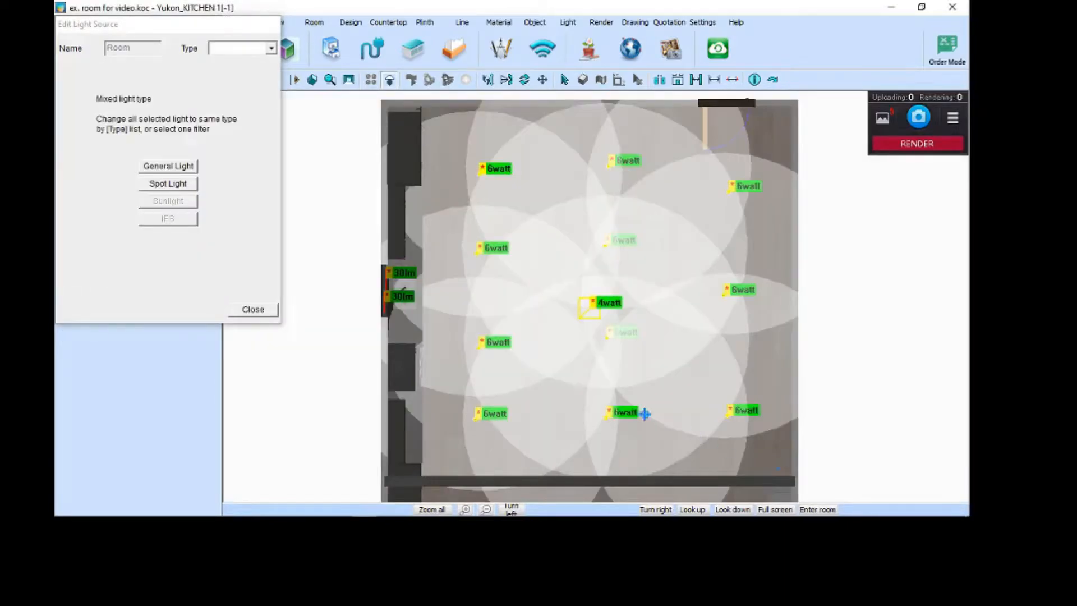
pyautogui.click(235, 193)
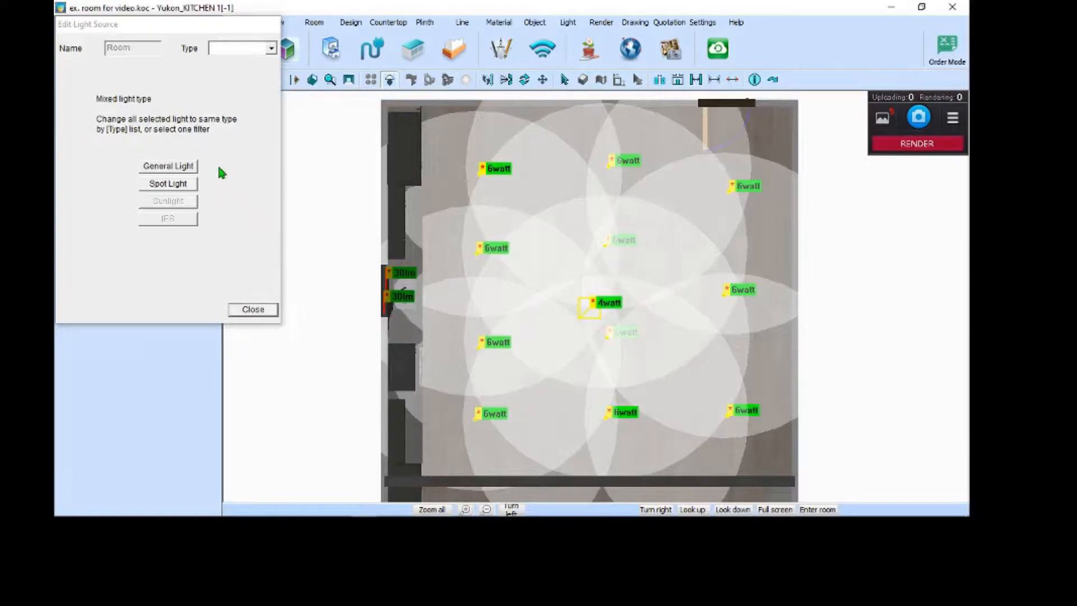
pyautogui.click(175, 185)
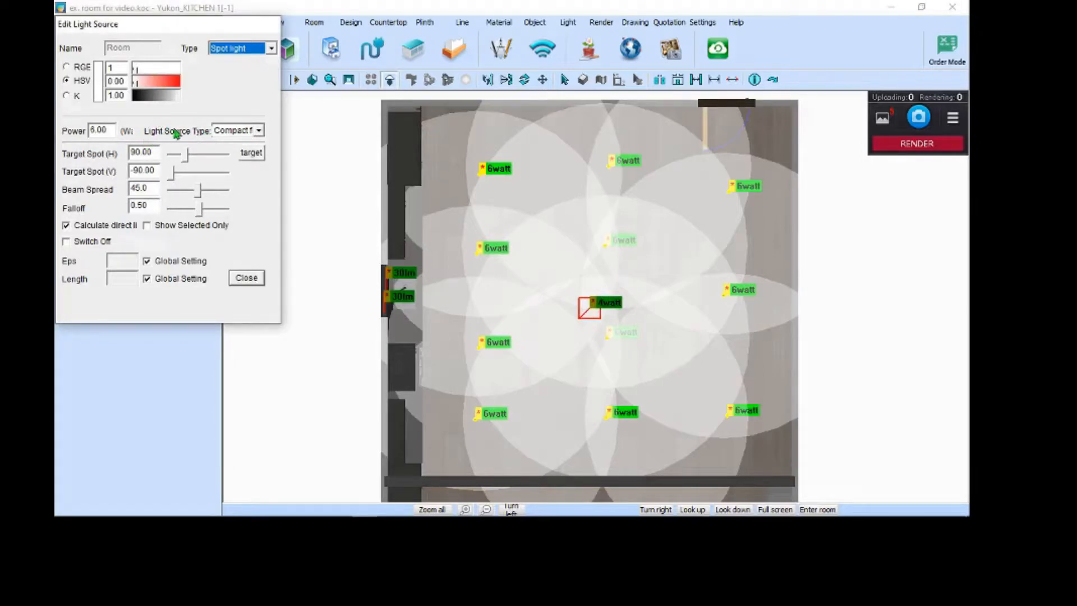
# - Change the selected ceiling spot lights' light source type to Luminous
pyautogui.click(258, 131)
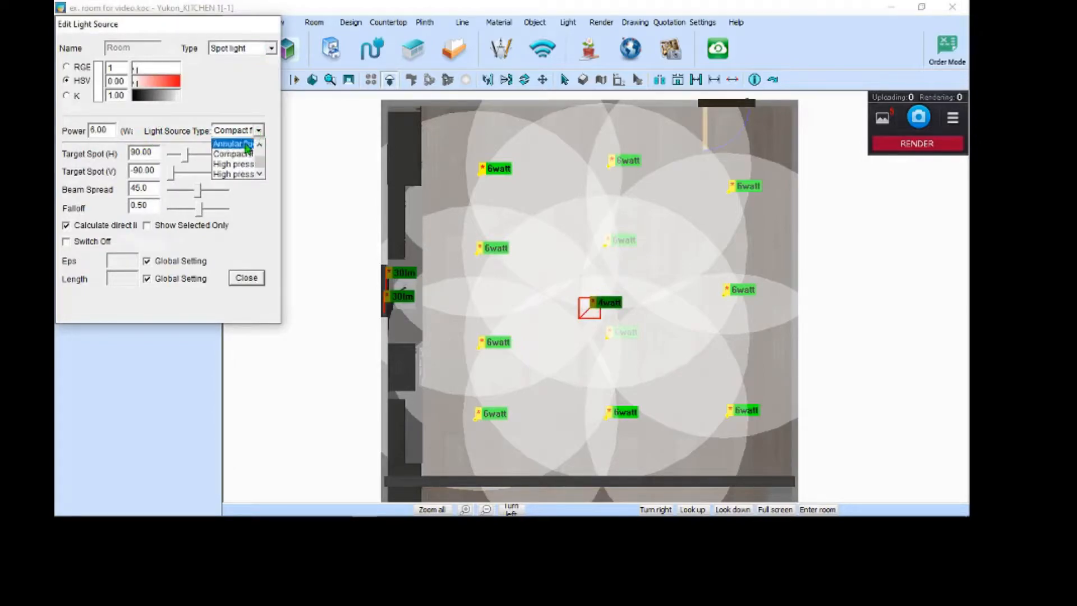
pyautogui.scroll(1, 245, 149)
pyautogui.click(245, 144)
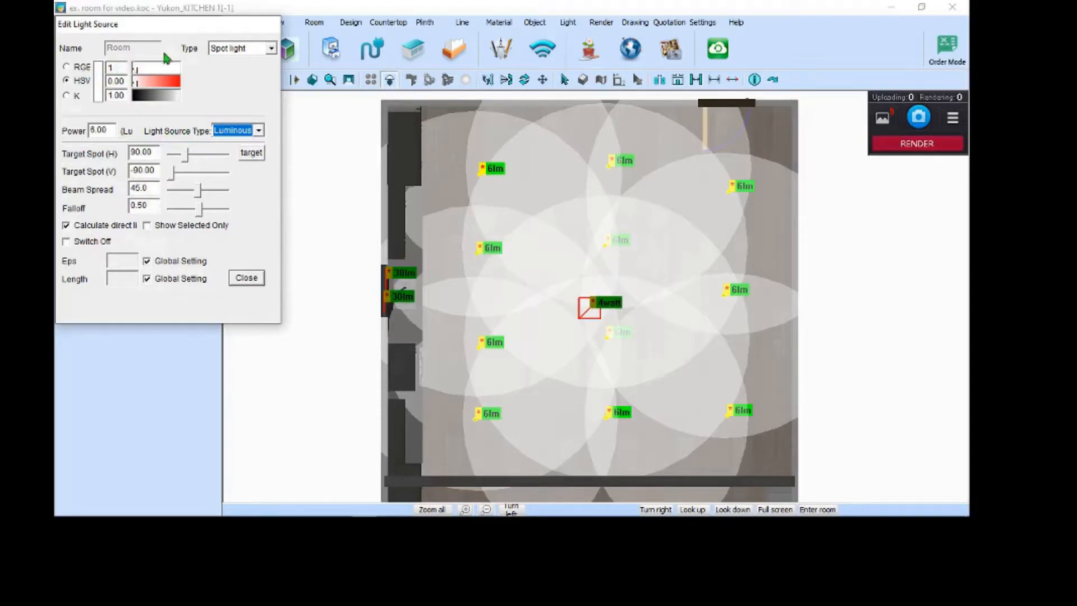
# - Tint the ceiling spot lights pale blue with HSV hue 201 and saturation 0.05, and set their power to 5 lumens
pyautogui.click(162, 67)
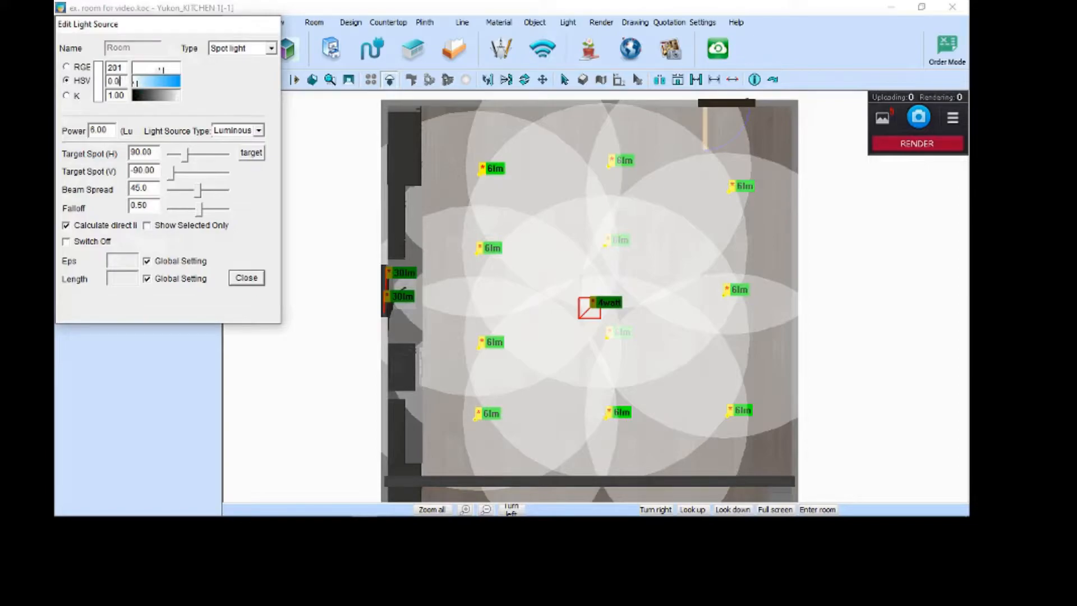
pyautogui.write('5')
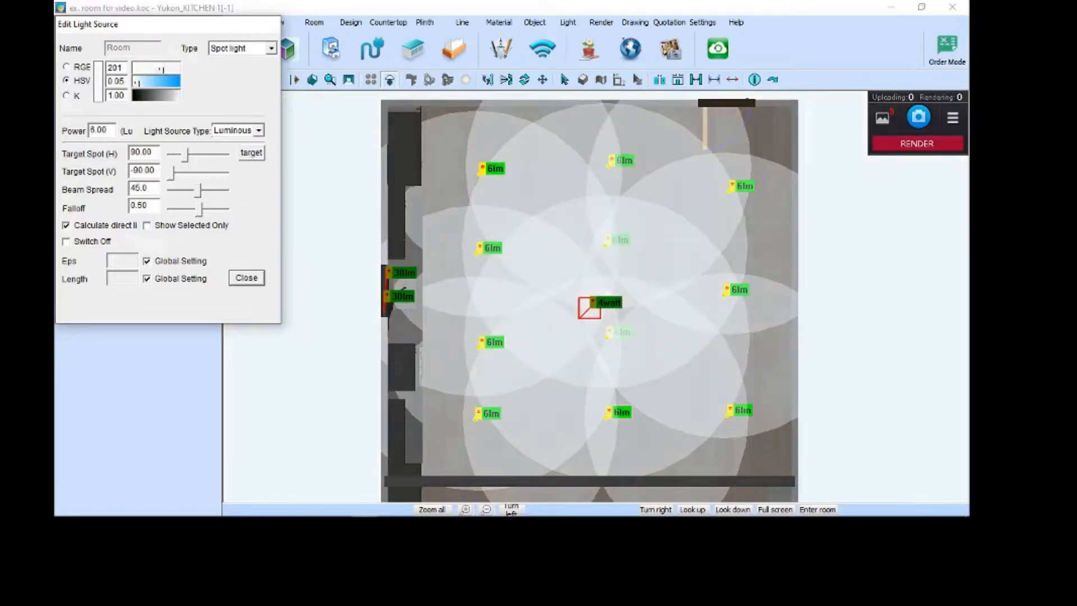
pyautogui.doubleClick(101, 131)
pyautogui.write('5')
# - Select the two 30 lm lights at the cabinet wall, keep their source type Luminous, and close the light source editor
pyautogui.click(368, 247)
pyautogui.moveTo(407, 271); pyautogui.dragTo(423, 346)
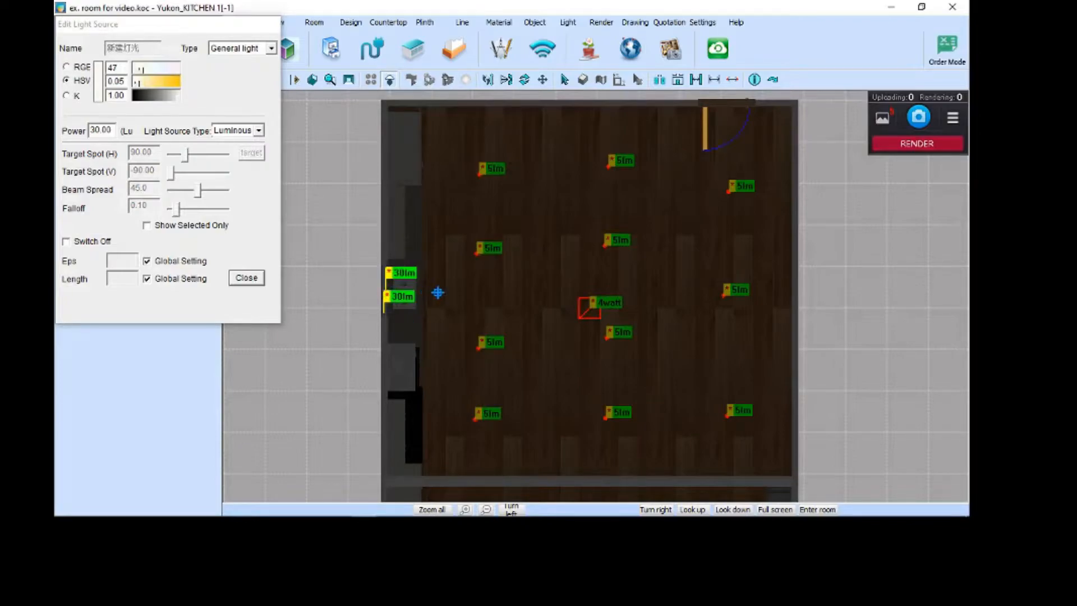
pyautogui.click(262, 133)
pyautogui.click(261, 132)
pyautogui.click(241, 149)
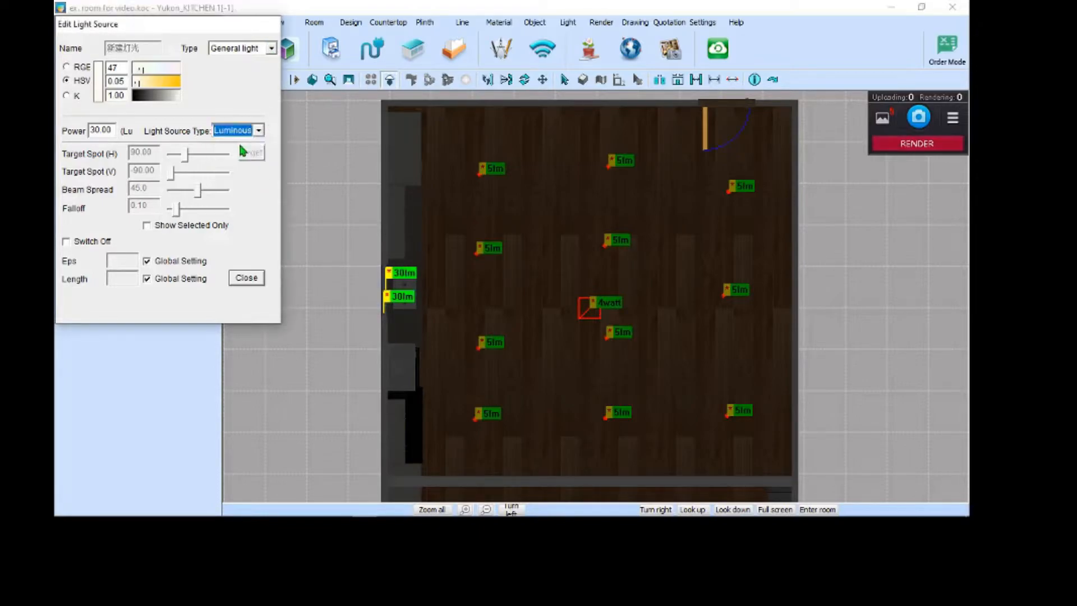
pyautogui.doubleClick(117, 68)
pyautogui.click(120, 68)
pyautogui.click(243, 279)
pyautogui.click(248, 284)
pyautogui.click(249, 282)
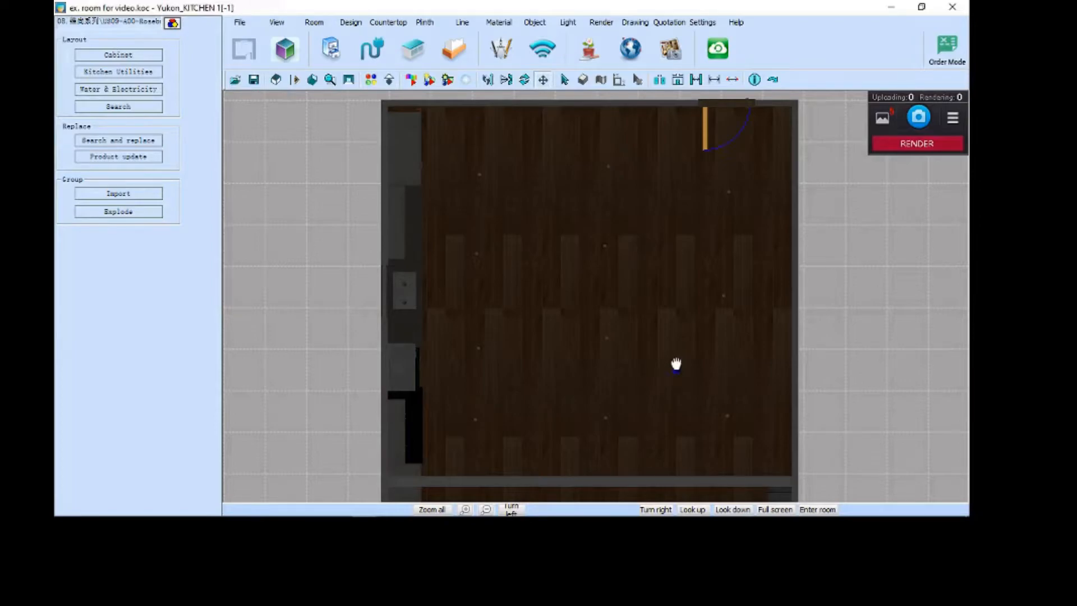
# - Enter the 3D room and delete the rectangular light fixture in the middle of the ceiling
pyautogui.scroll(-1, 670, 384)
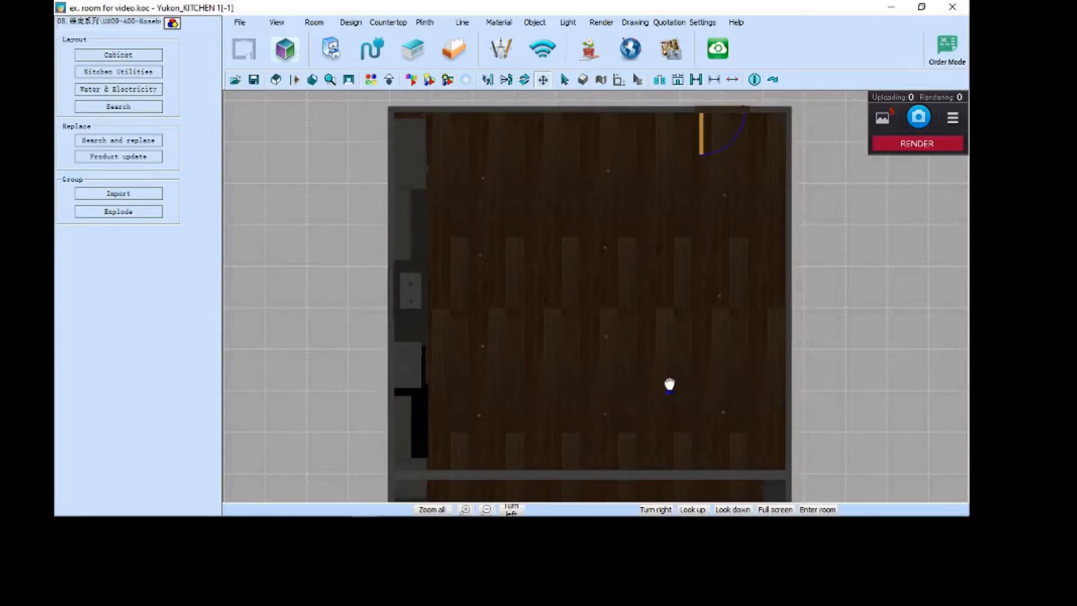
pyautogui.scroll(-2, 291, 117)
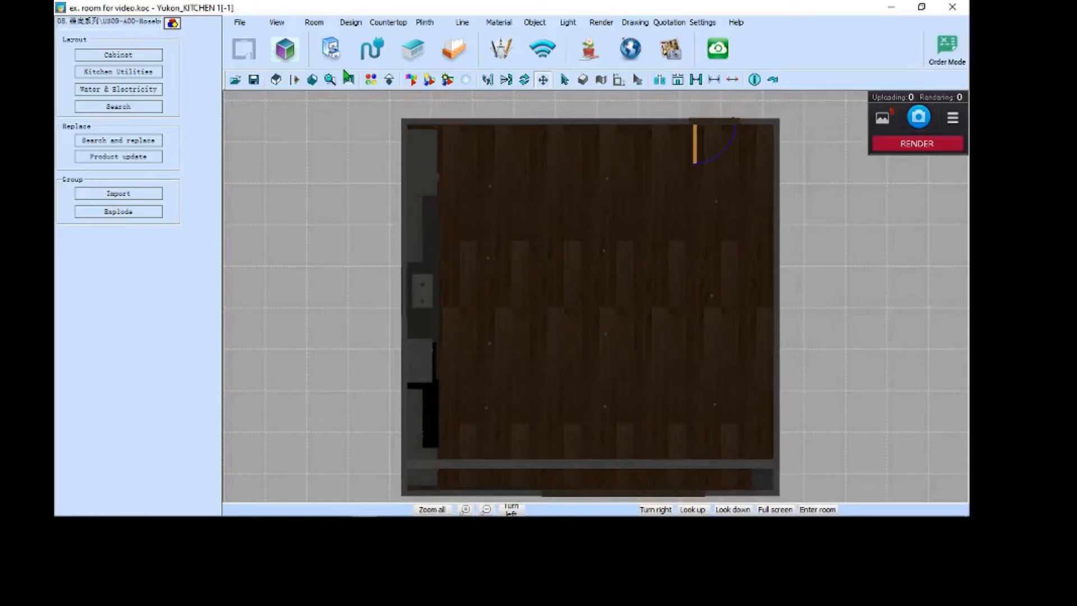
pyautogui.click(346, 77)
pyautogui.moveTo(639, 399); pyautogui.dragTo(601, 429)
pyautogui.scroll(-1, 587, 387)
pyautogui.scroll(-1, 598, 358)
pyautogui.moveTo(670, 369); pyautogui.dragTo(506, 239)
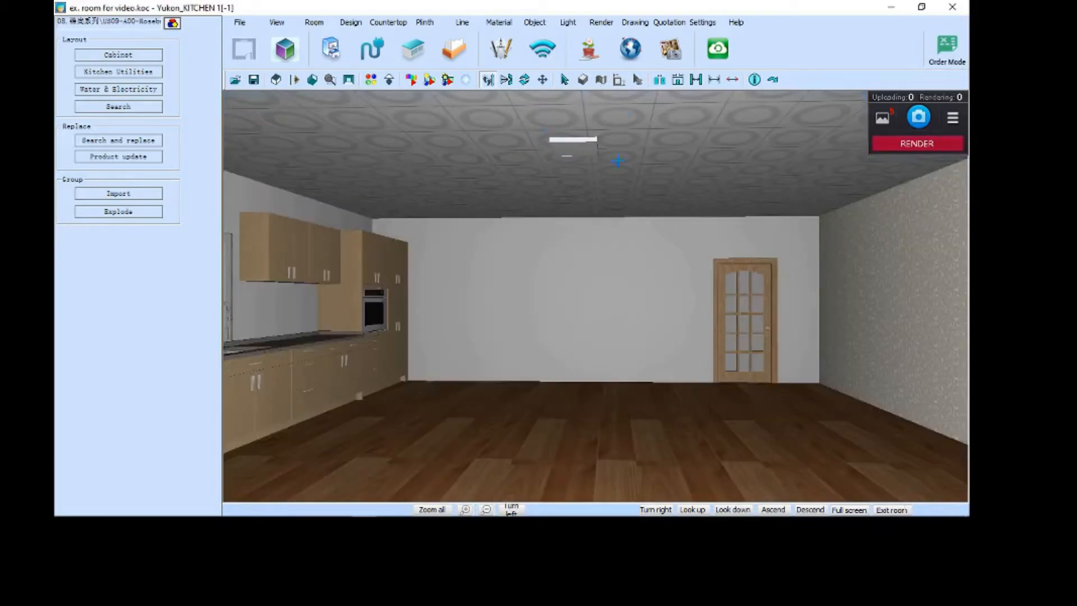
pyautogui.click(576, 153)
pyautogui.rightClick(578, 154)
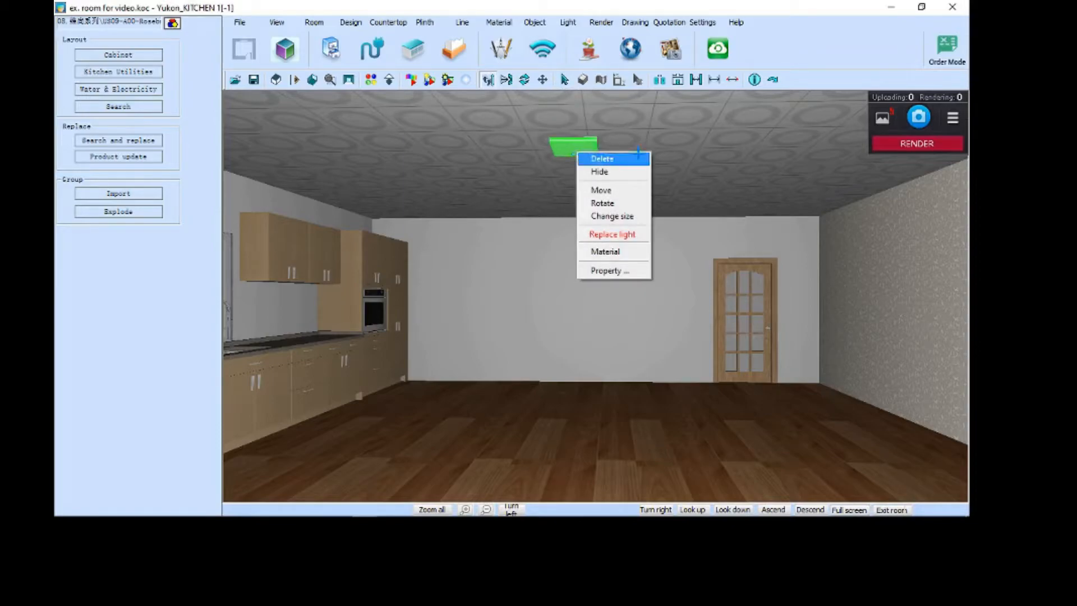
pyautogui.click(641, 159)
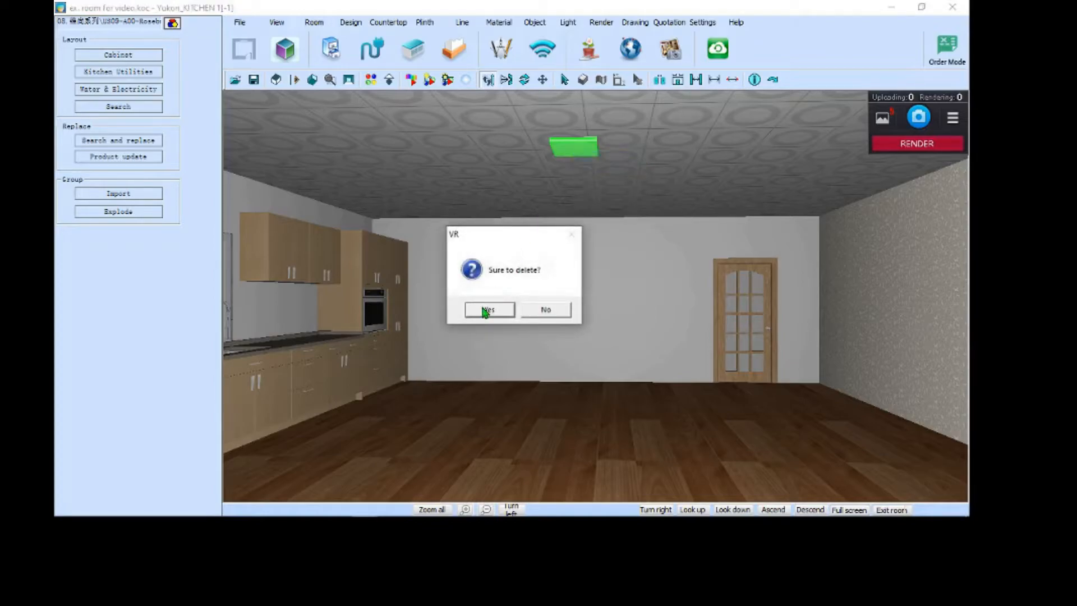
pyautogui.click(486, 311)
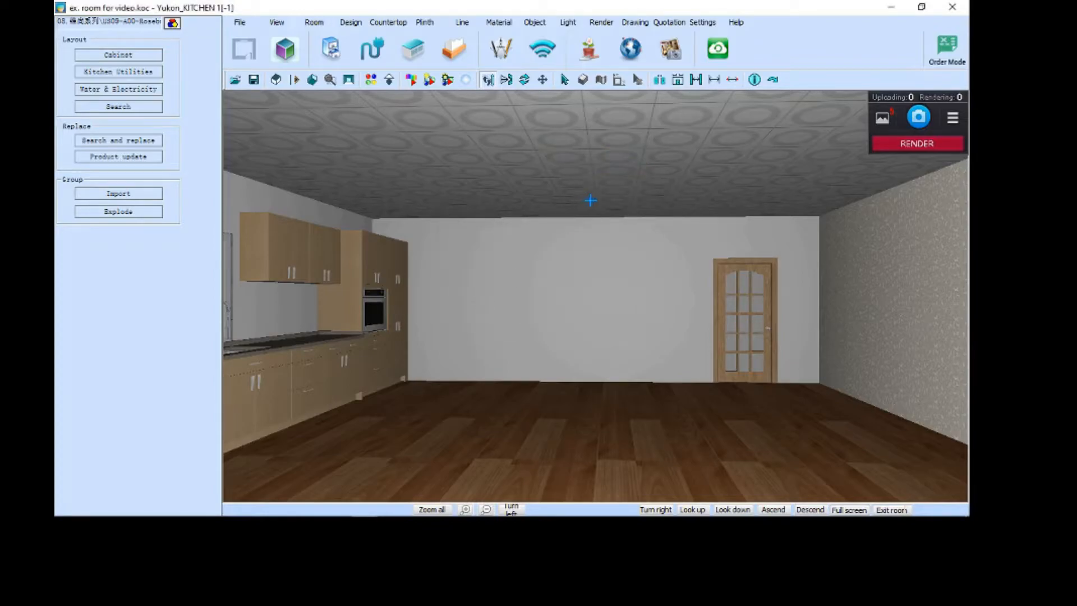
pyautogui.moveTo(630, 252); pyautogui.dragTo(652, 245)
pyautogui.moveTo(406, 332); pyautogui.dragTo(462, 318)
pyautogui.moveTo(563, 343); pyautogui.dragTo(600, 314)
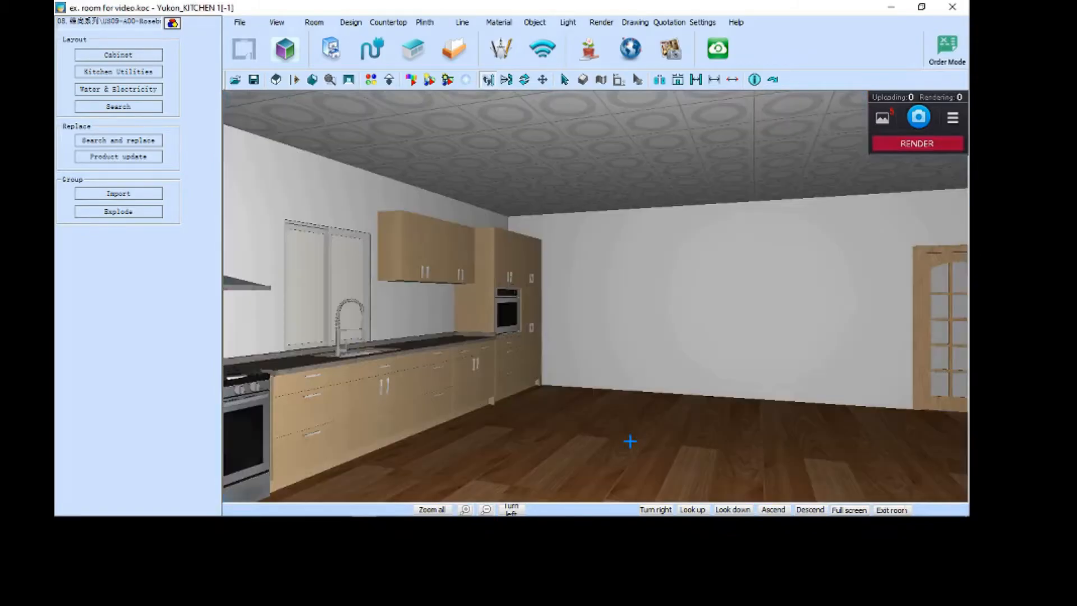
pyautogui.scroll(-1, 569, 408)
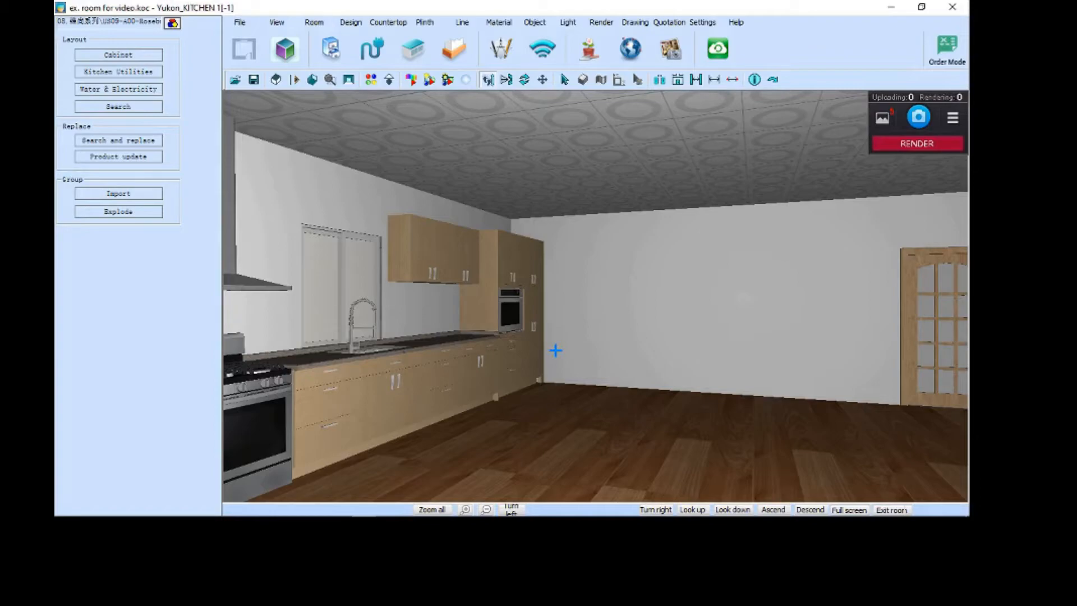
pyautogui.scroll(1, 549, 428)
pyautogui.scroll(2, 549, 427)
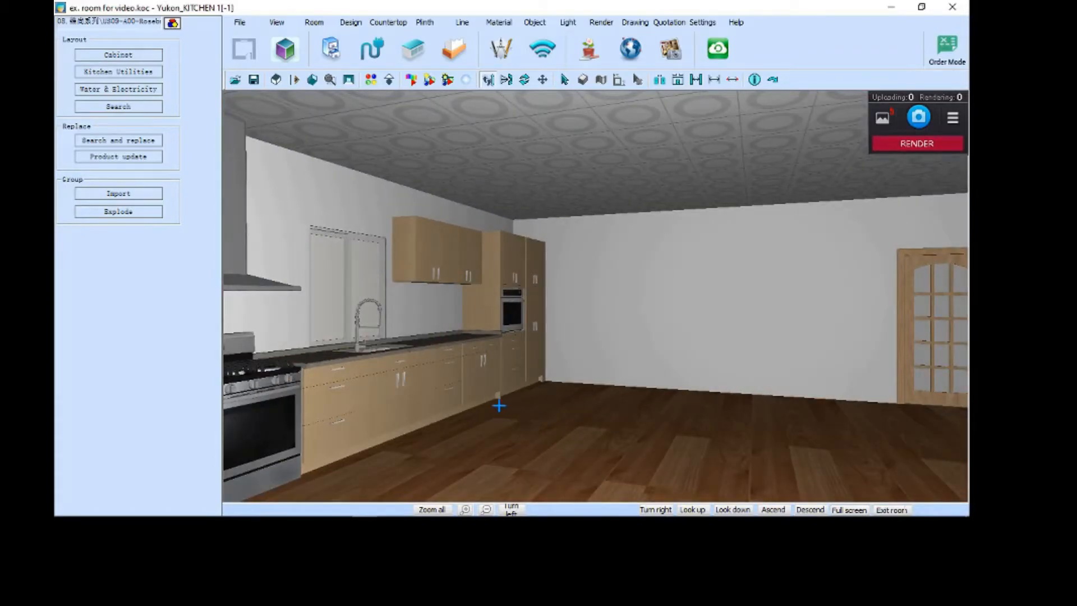
pyautogui.moveTo(499, 405); pyautogui.dragTo(647, 454, button='middle')
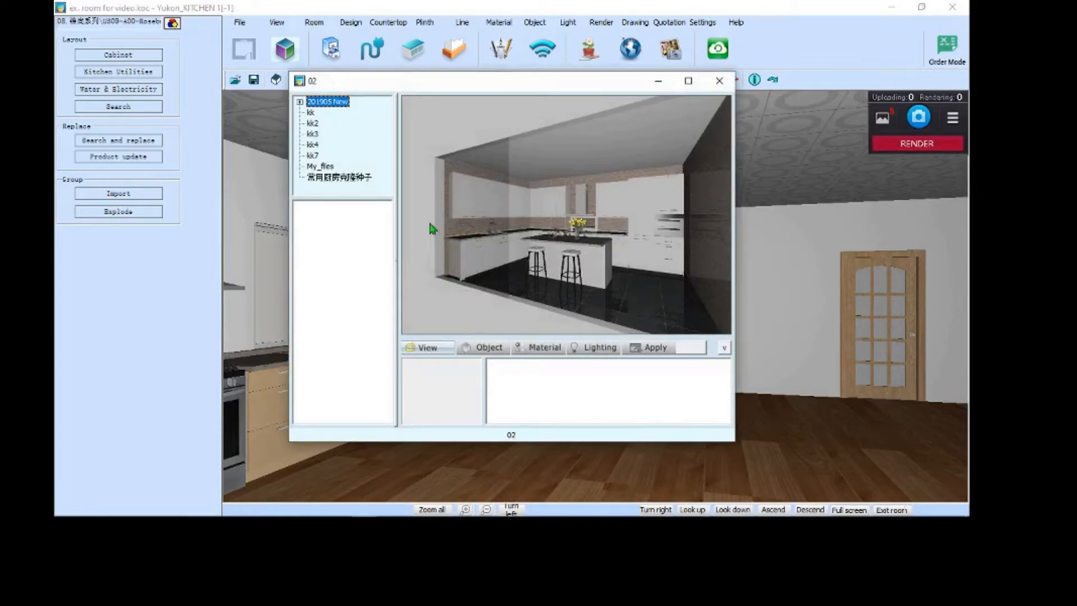
pyautogui.click(312, 113)
pyautogui.click(347, 252)
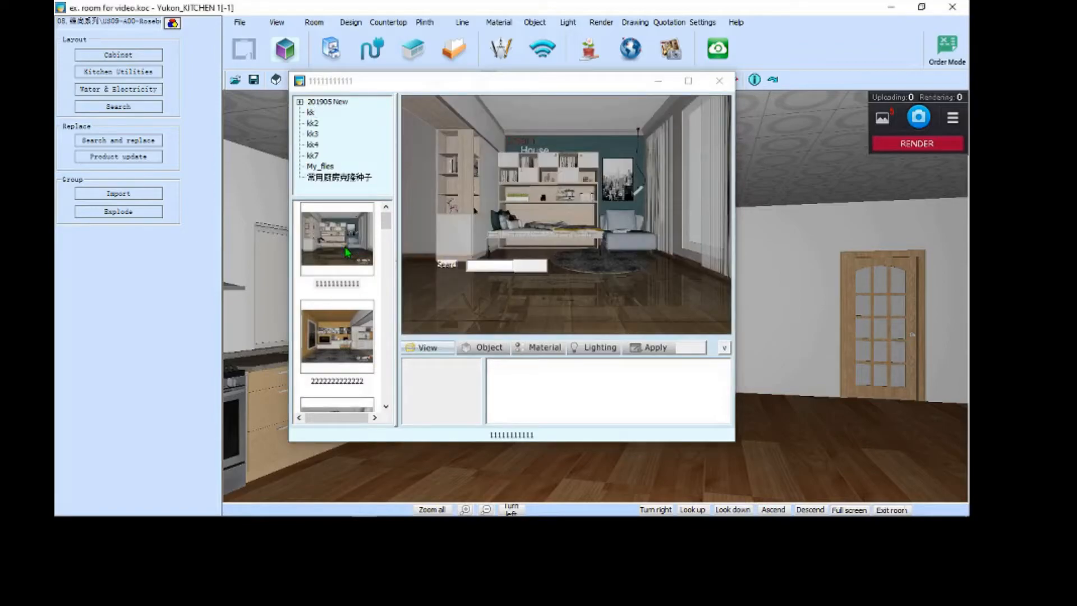
# - Pick importable objects in the sample scene: first the ceiling beam piece, and the round rug instead
pyautogui.click(488, 348)
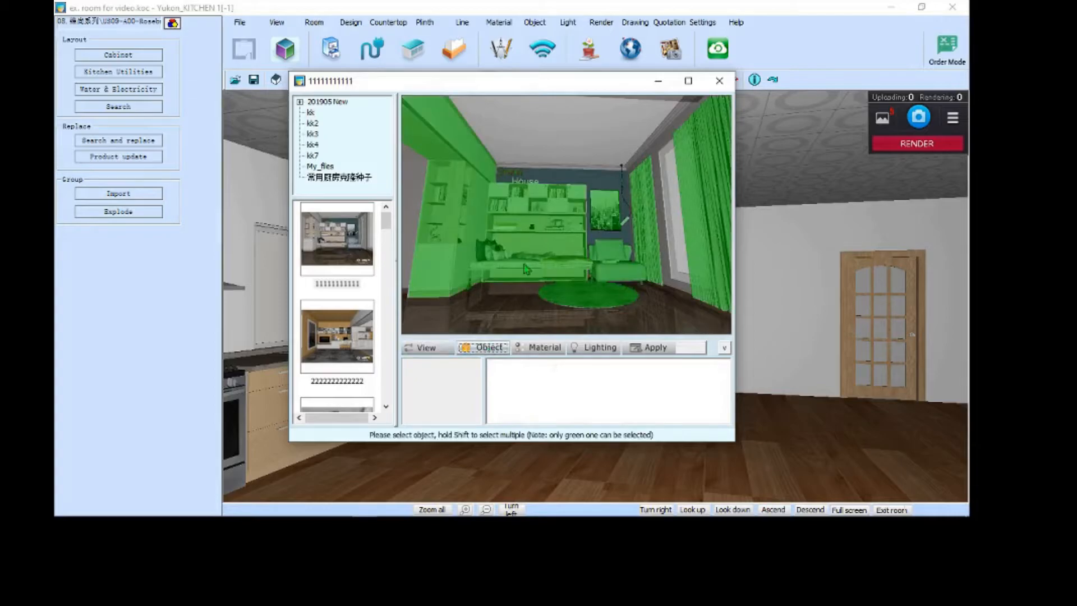
pyautogui.click(465, 156)
pyautogui.click(497, 168)
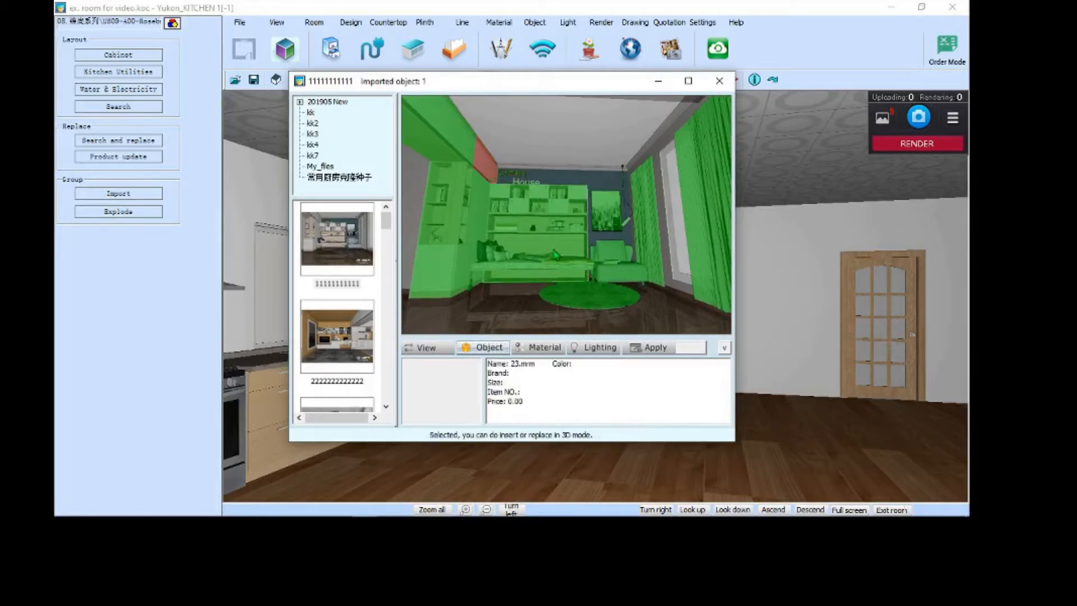
pyautogui.click(593, 307)
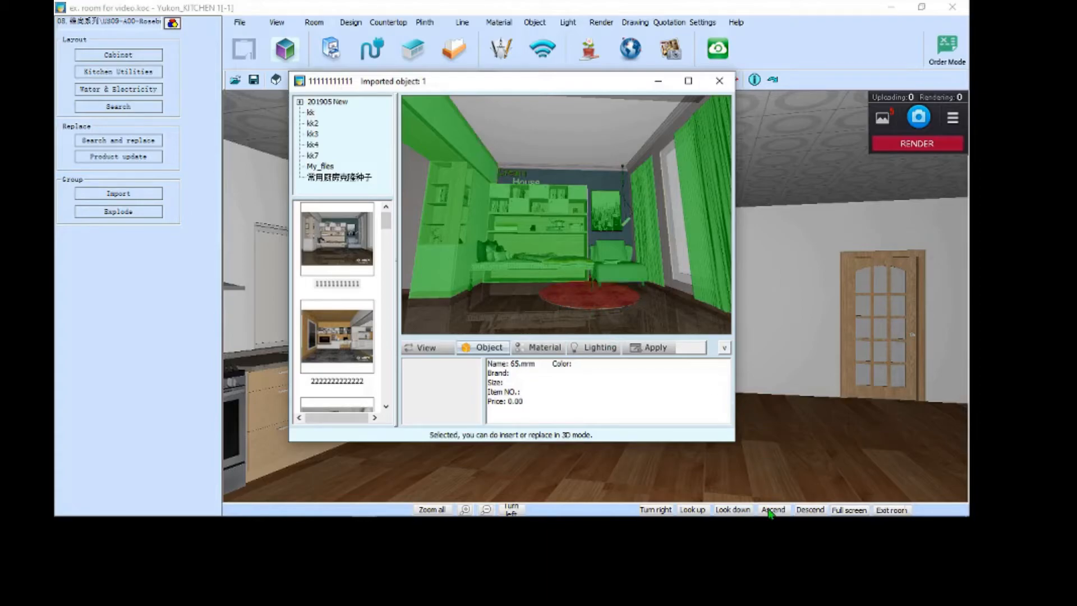
# - Pick the back wall's blue-grey material from the sample scene and apply it to the kitchen wall with the glazed door
pyautogui.click(544, 348)
pyautogui.click(549, 321)
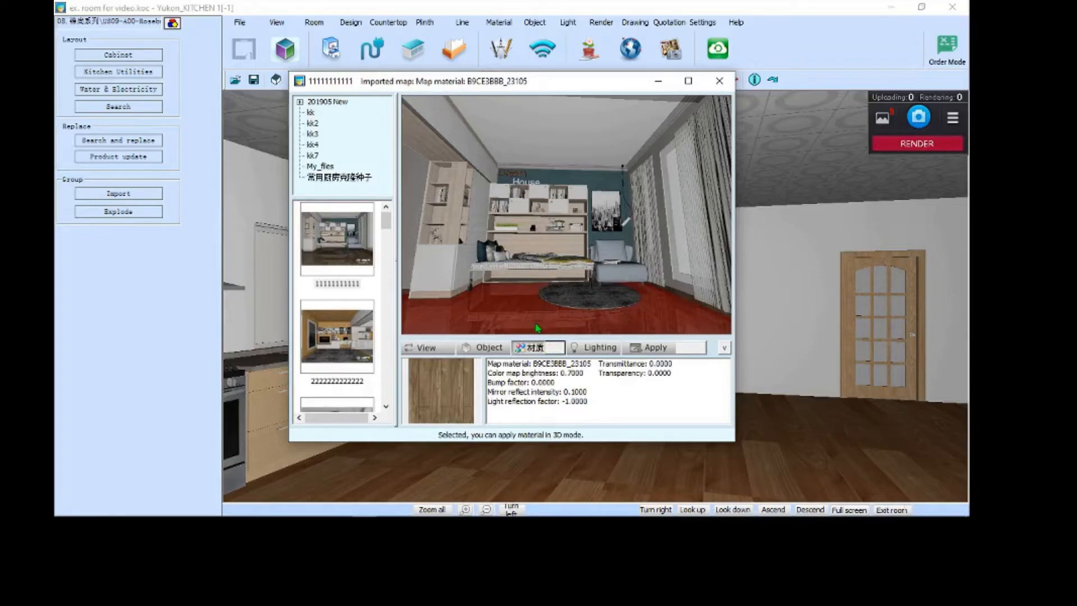
pyautogui.click(605, 181)
pyautogui.click(663, 349)
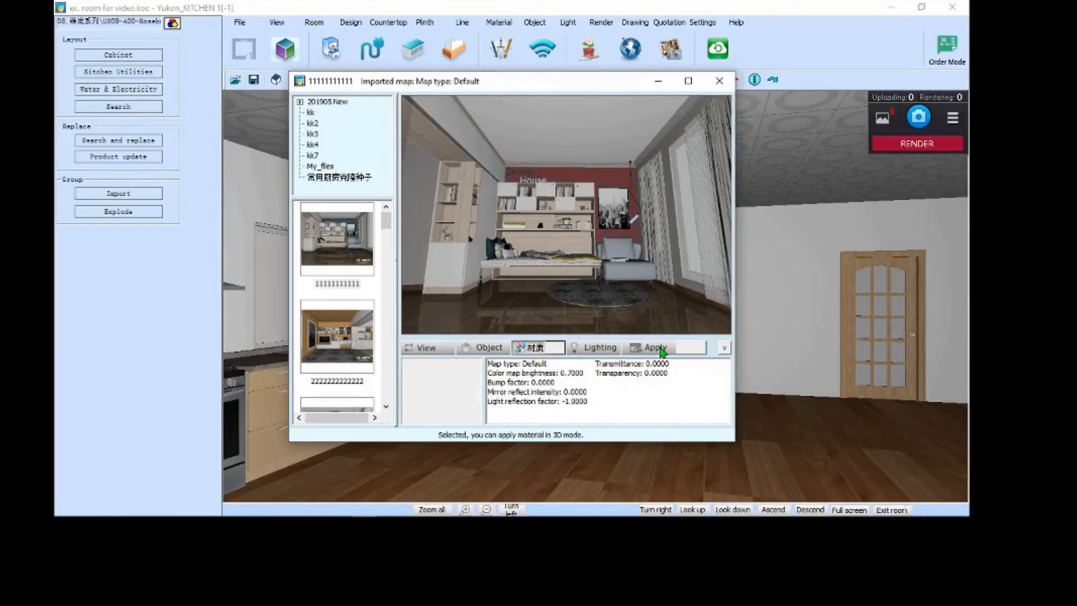
pyautogui.click(662, 349)
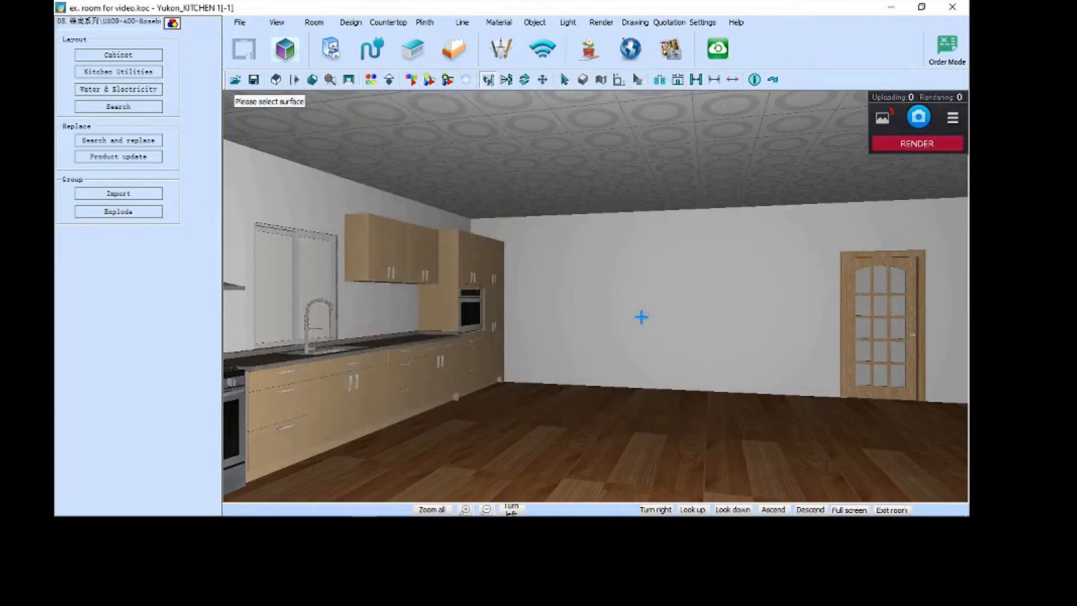
pyautogui.click(648, 274)
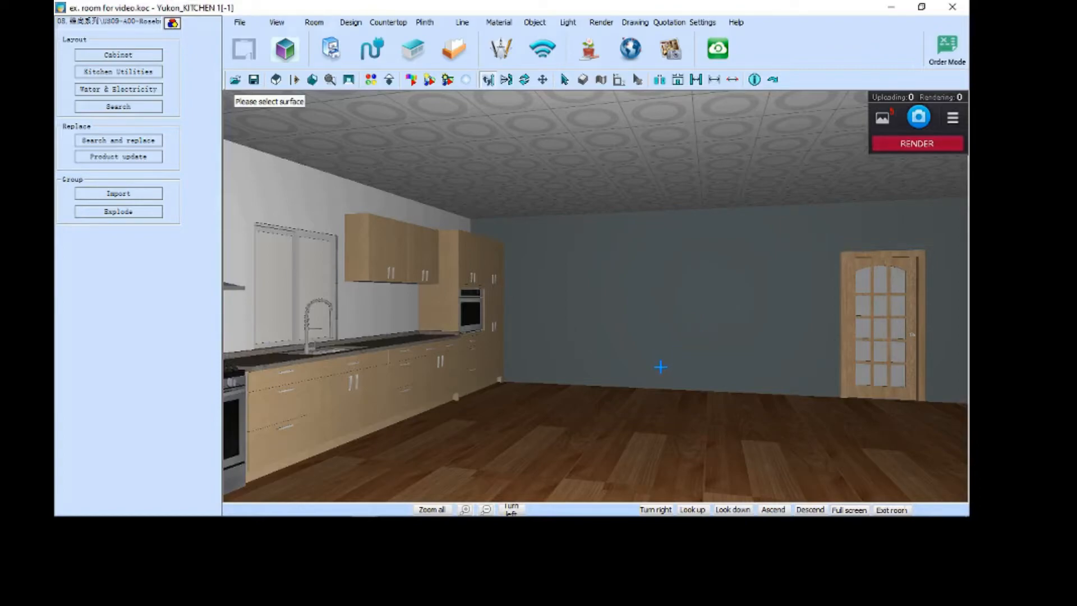
# - Pick the sample scene's blue-grey wall material again and apply it to the wall with the sliding doors
pyautogui.moveTo(615, 383); pyautogui.dragTo(512, 366, button='middle')
pyautogui.moveTo(641, 362); pyautogui.dragTo(421, 322, button='middle')
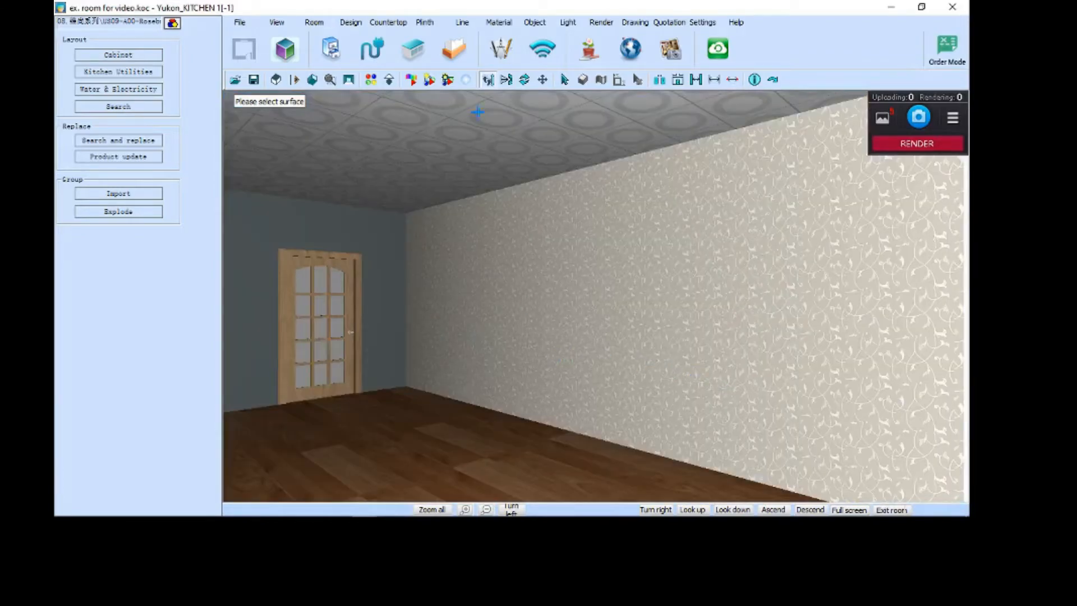
pyautogui.click(543, 79)
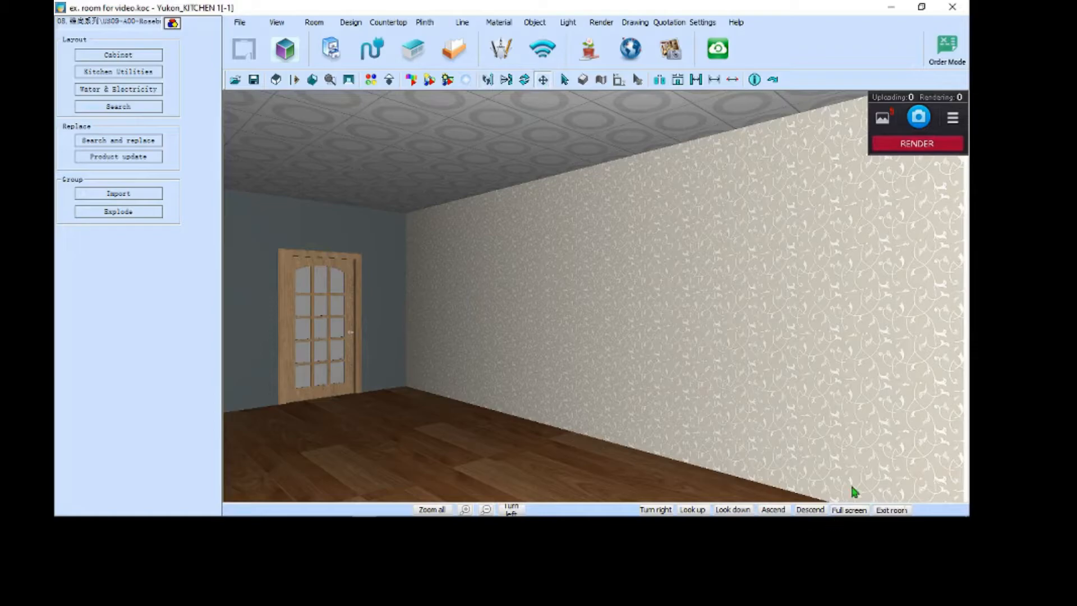
pyautogui.moveTo(865, 465); pyautogui.dragTo(934, 449)
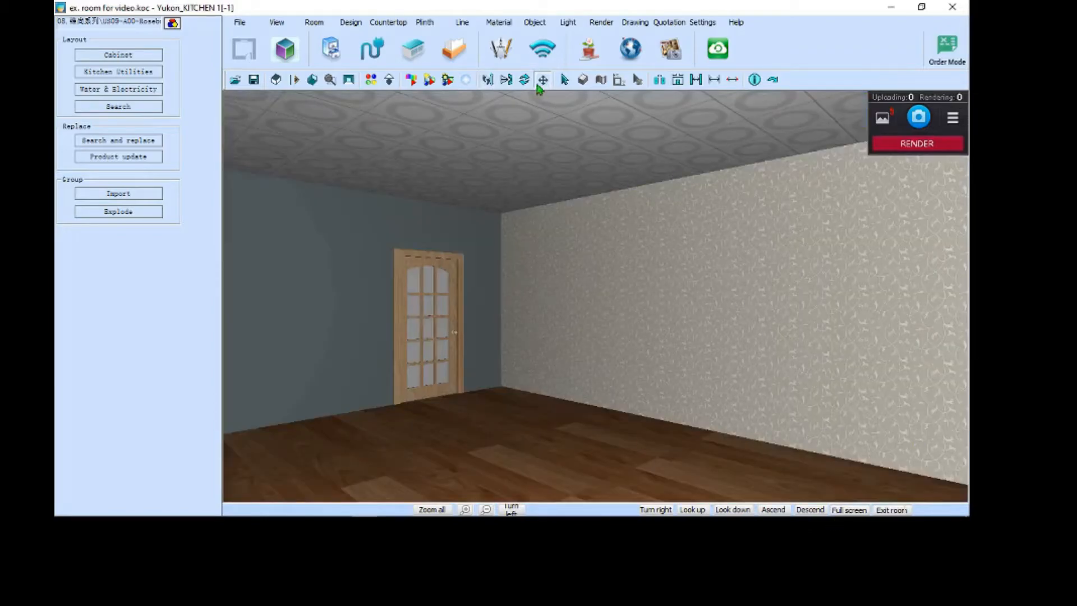
pyautogui.click(527, 79)
pyautogui.moveTo(696, 432); pyautogui.dragTo(769, 416)
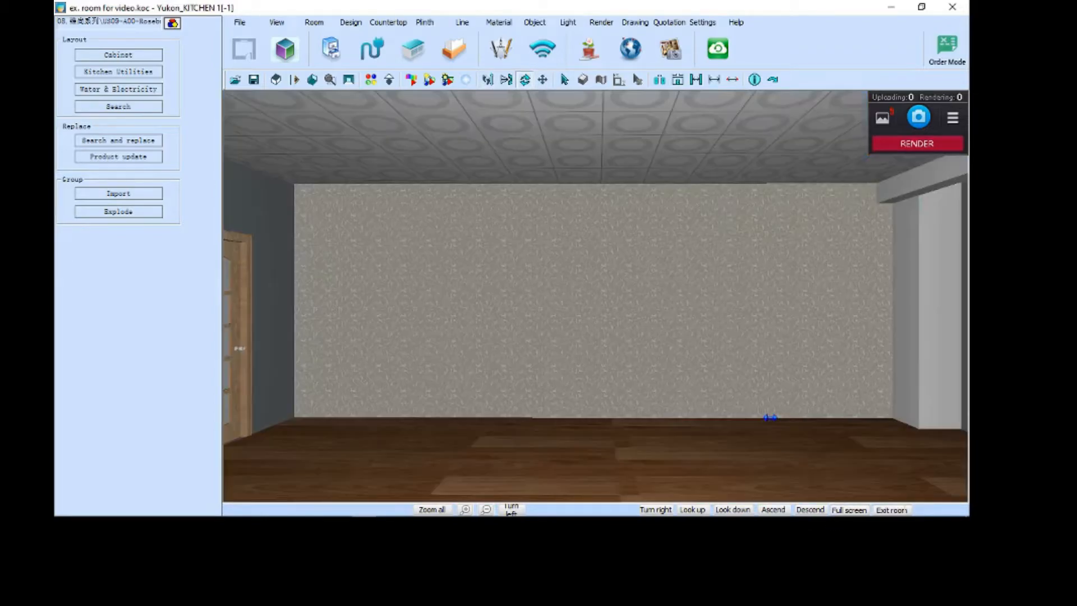
pyautogui.rightClick(542, 322)
pyautogui.click(620, 187)
pyautogui.click(653, 347)
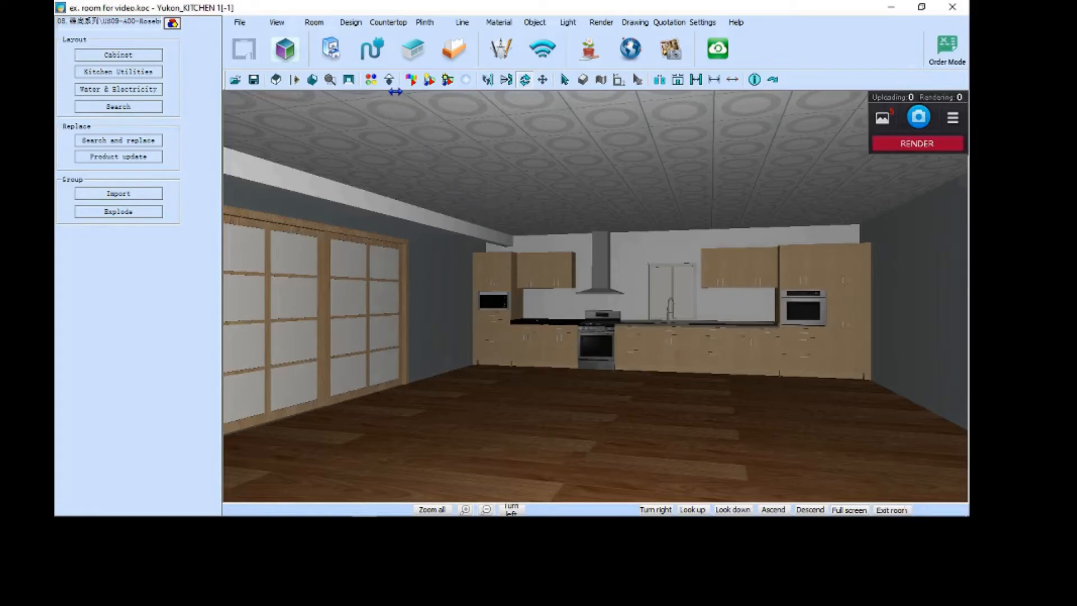
# - Sample the white wall material above the kitchen cabinets in the Material Editor and create a new material from it
pyautogui.click(374, 83)
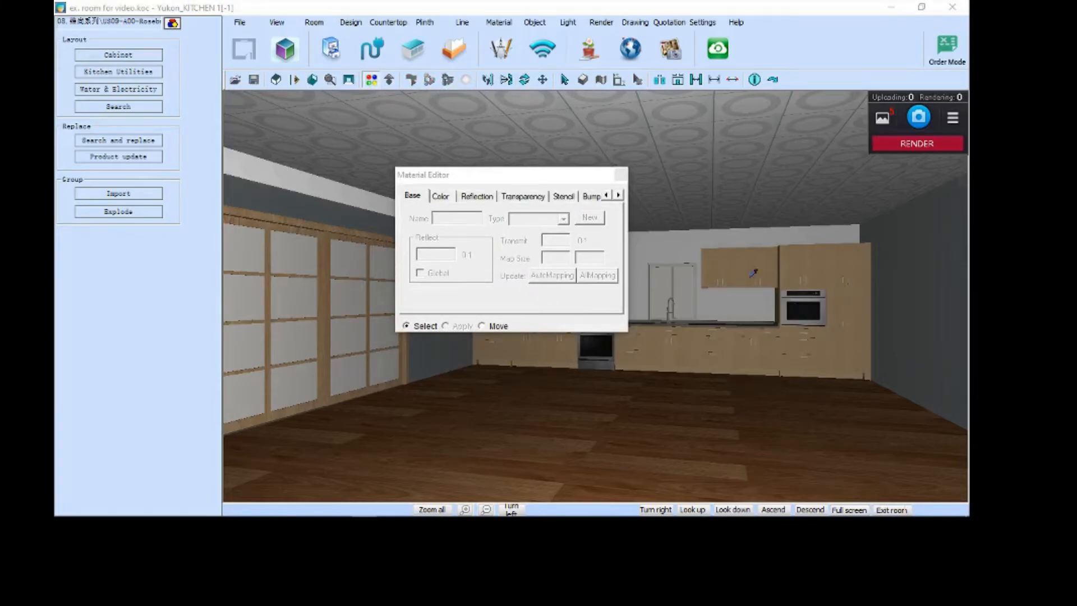
pyautogui.click(406, 326)
pyautogui.click(687, 245)
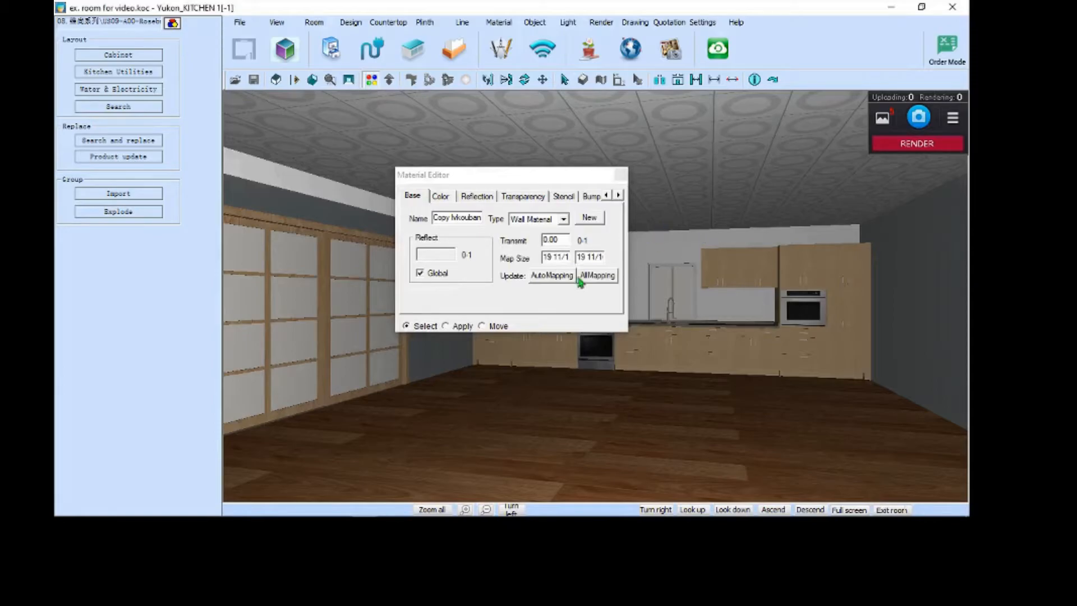
pyautogui.click(601, 219)
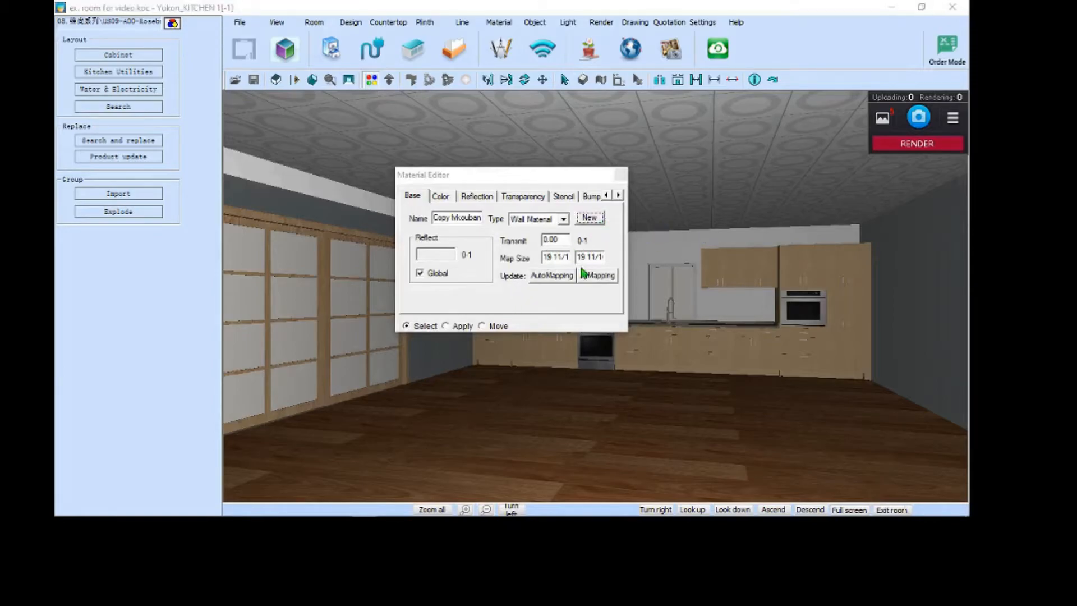
pyautogui.click(601, 218)
# - Apply the new white wall material to the sliding door section nearest the kitchen cabinets
pyautogui.click(486, 279)
pyautogui.click(446, 327)
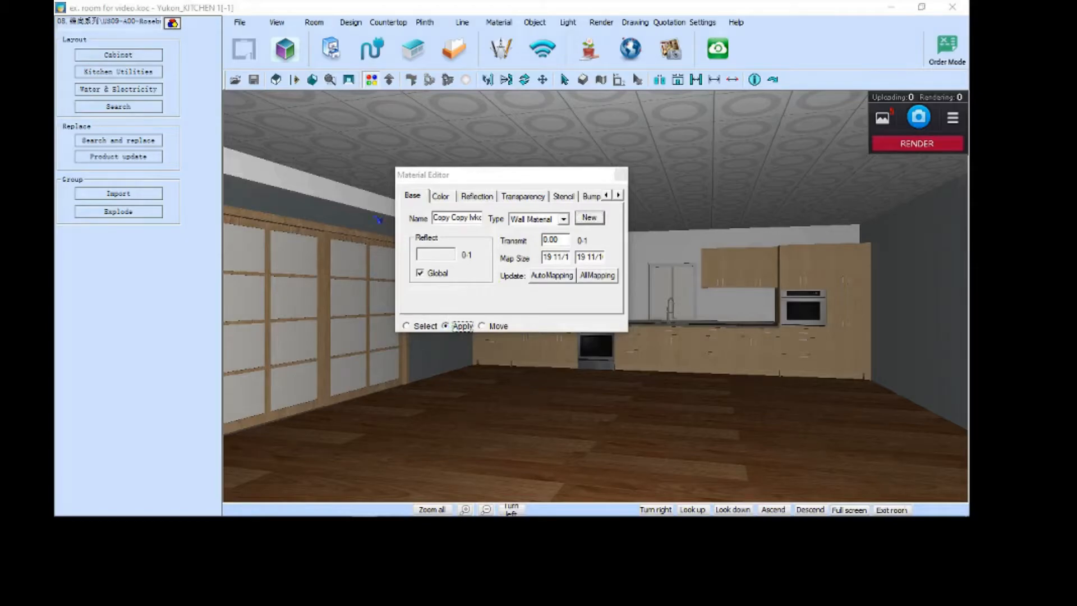
pyautogui.click(320, 230)
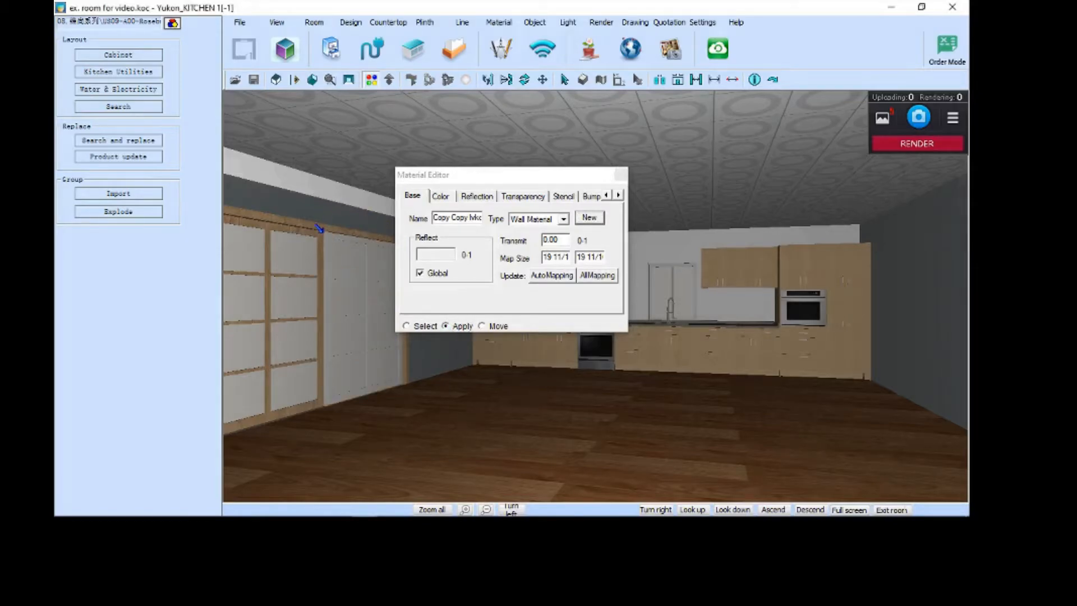
# - Apply the new white wall material to the remaining wood-coloured sliding door frames and close the Material Editor
pyautogui.click(320, 228)
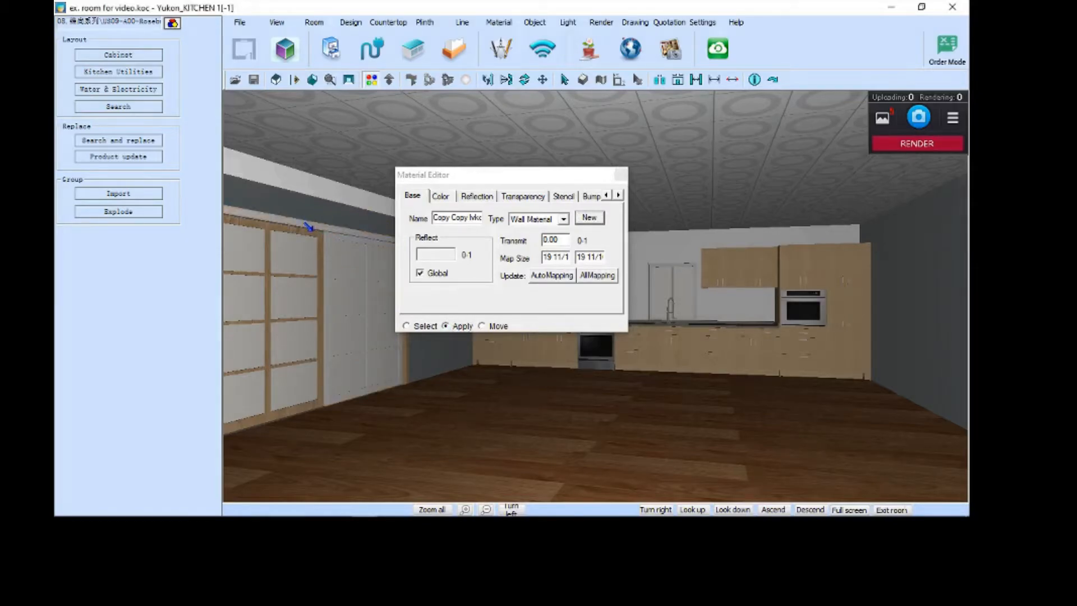
pyautogui.click(310, 230)
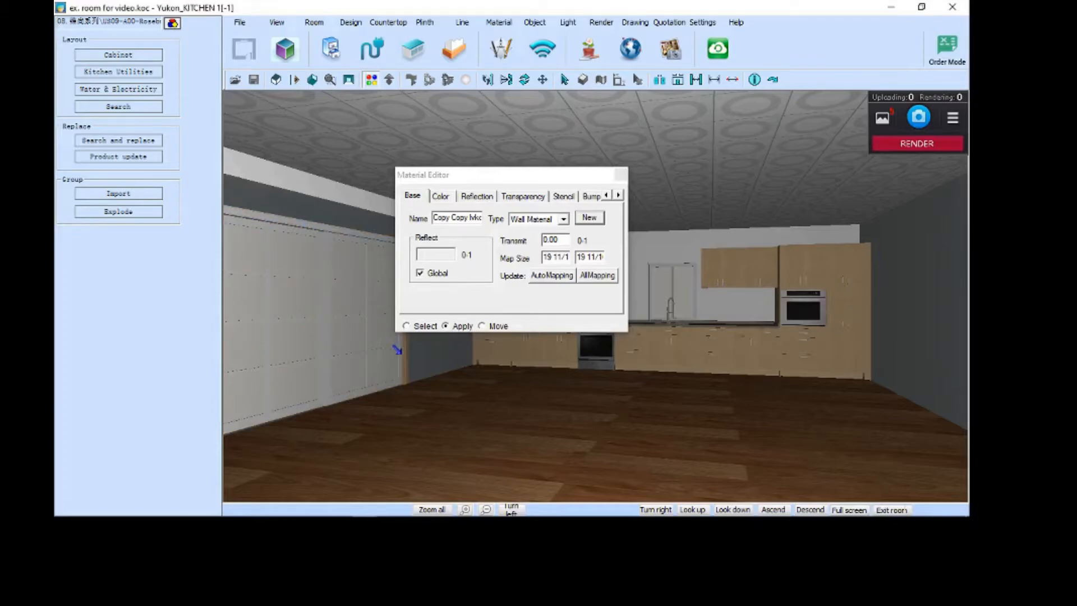
pyautogui.click(621, 177)
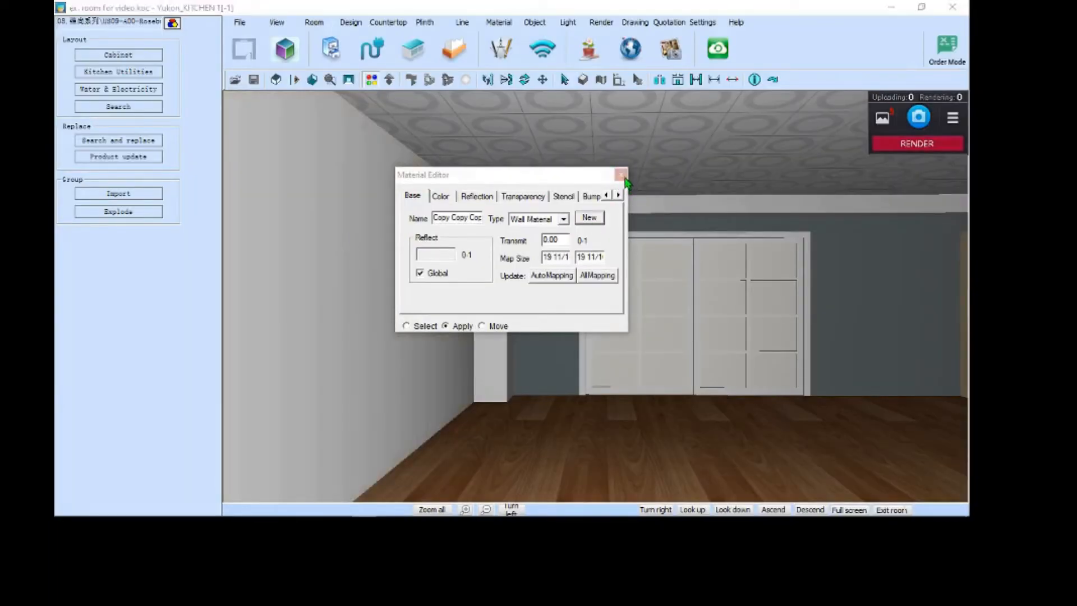
pyautogui.click(620, 175)
# - Sample the white side wall in the Material Editor, create a new material from it and apply it to the patterned ceiling
pyautogui.moveTo(683, 288); pyautogui.dragTo(663, 348)
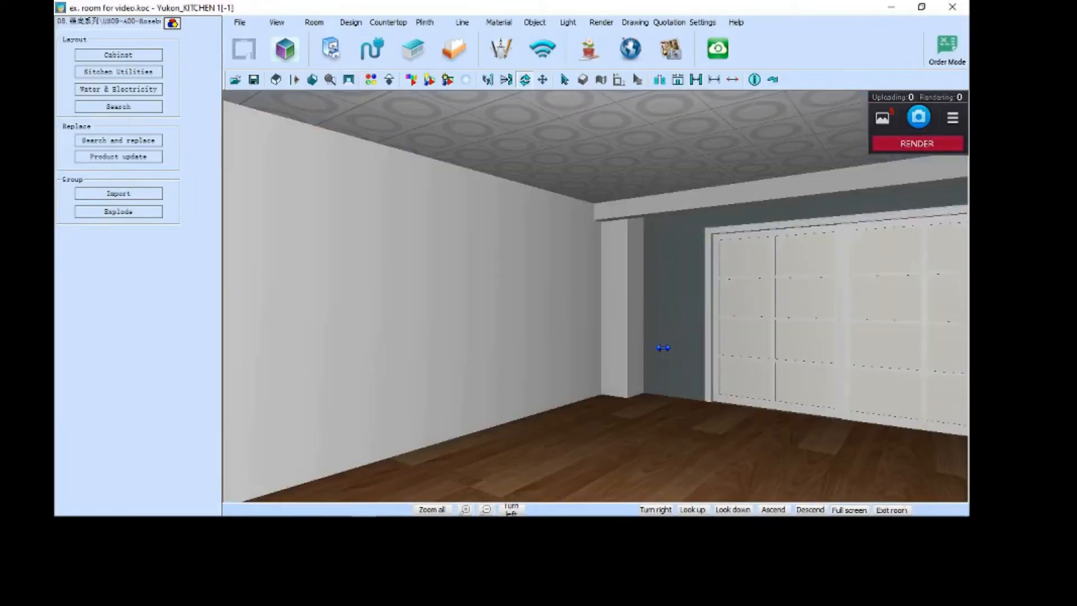
pyautogui.click(371, 79)
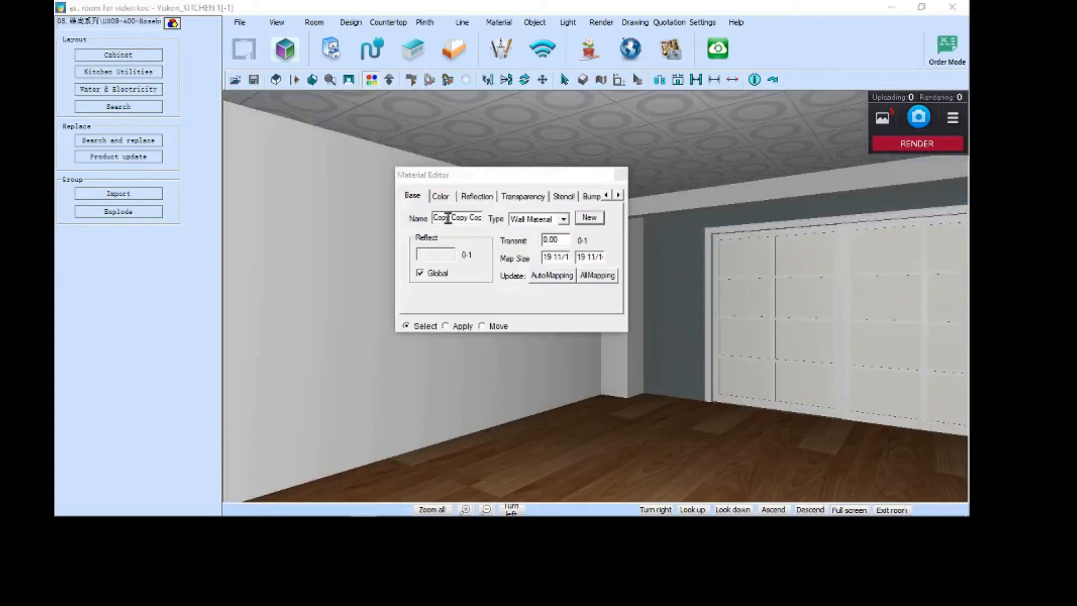
pyautogui.click(459, 374)
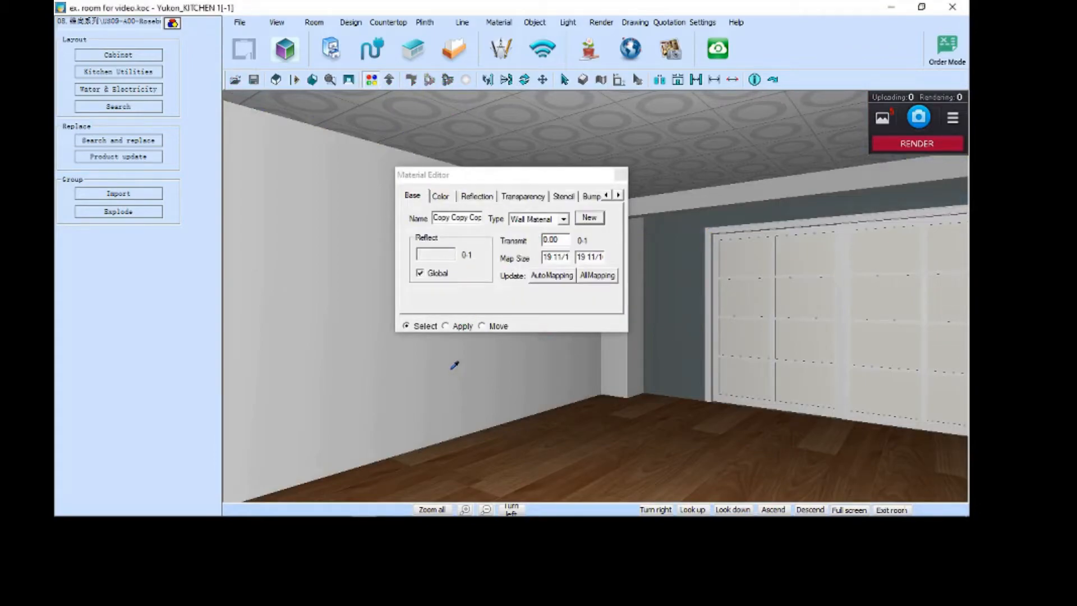
pyautogui.click(589, 218)
pyautogui.click(488, 279)
pyautogui.click(453, 327)
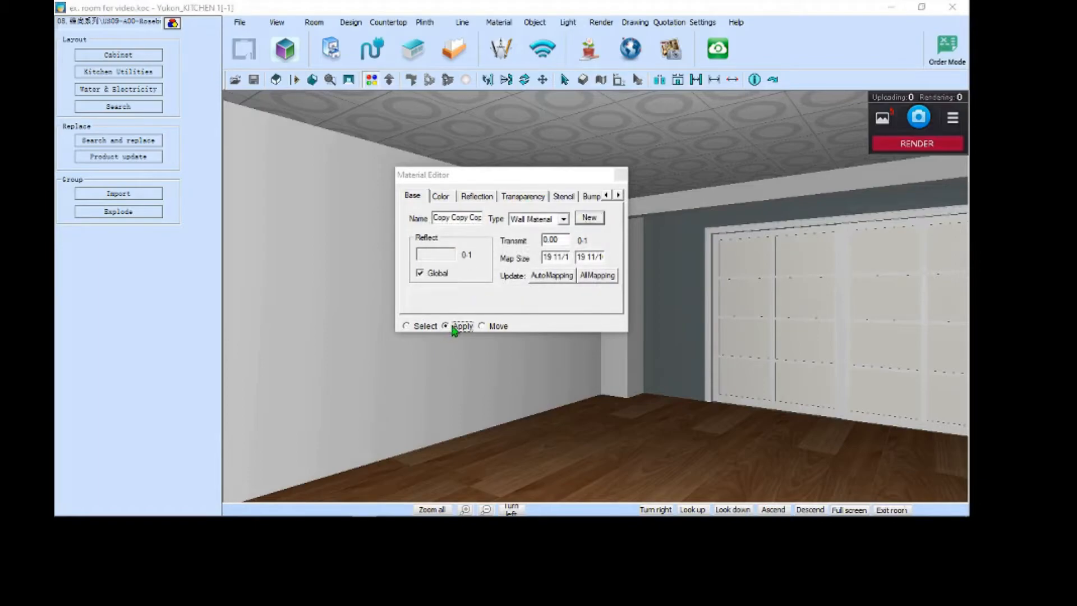
pyautogui.click(518, 116)
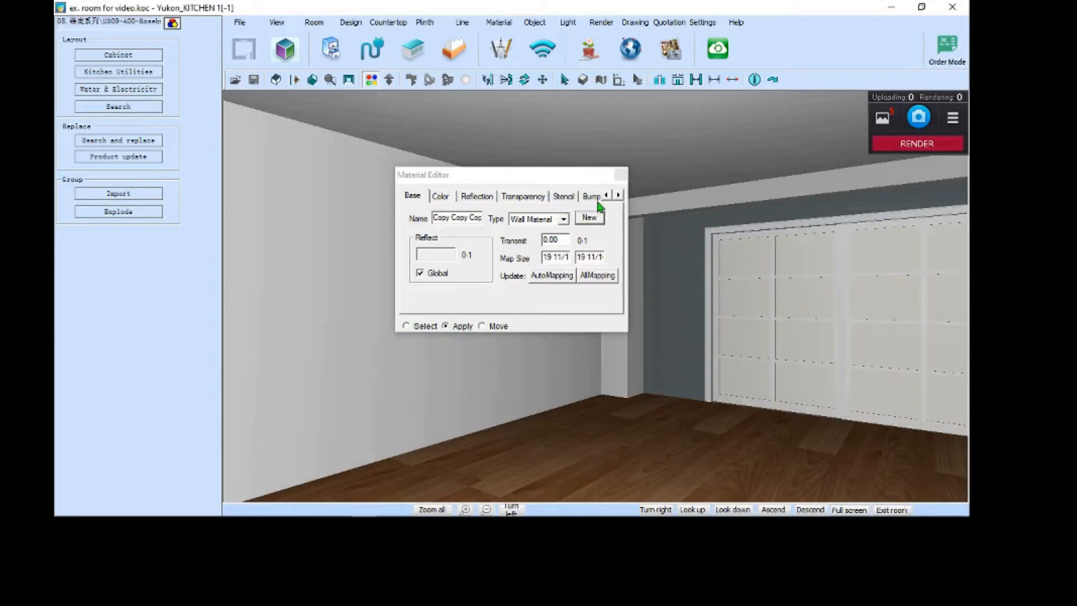
pyautogui.click(419, 327)
pyautogui.click(621, 175)
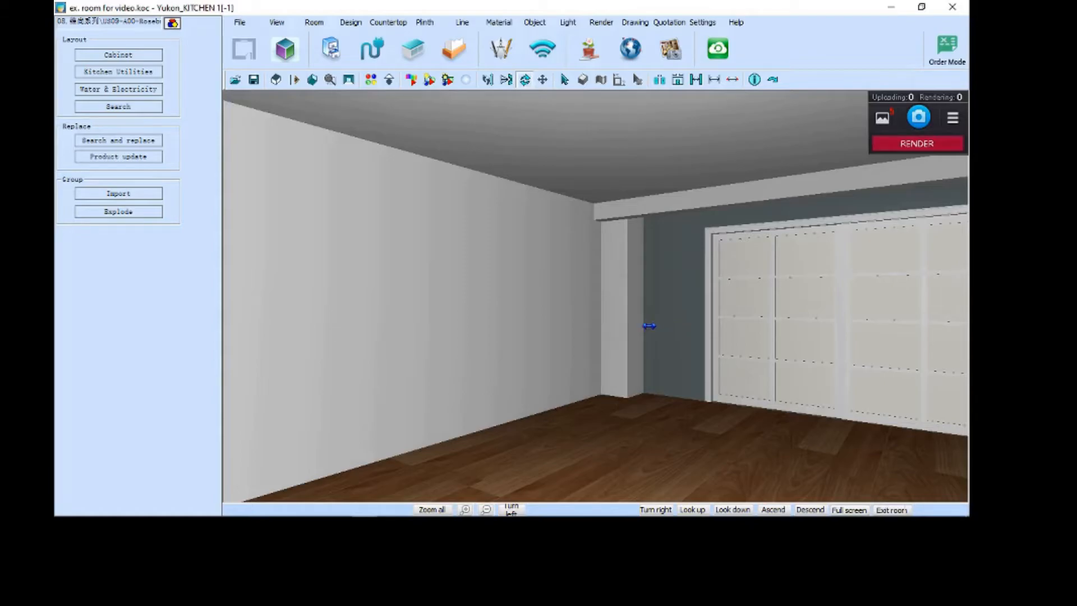
# - Reset the wood floor's texture mapping with Auto Map
pyautogui.moveTo(649, 325); pyautogui.dragTo(605, 324)
pyautogui.moveTo(554, 332); pyautogui.dragTo(471, 425)
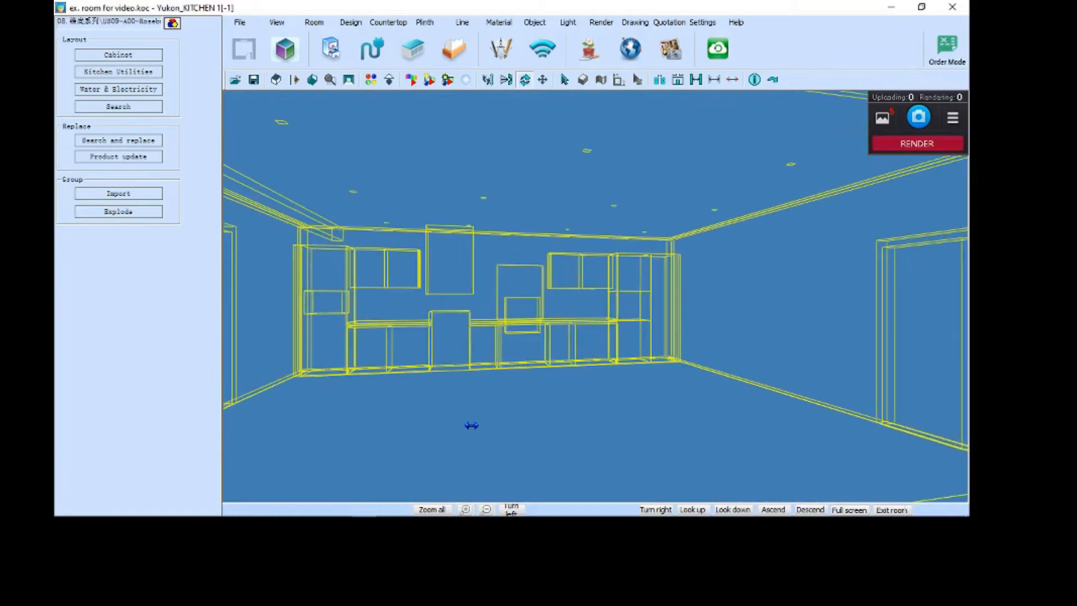
pyautogui.moveTo(586, 394); pyautogui.dragTo(645, 378)
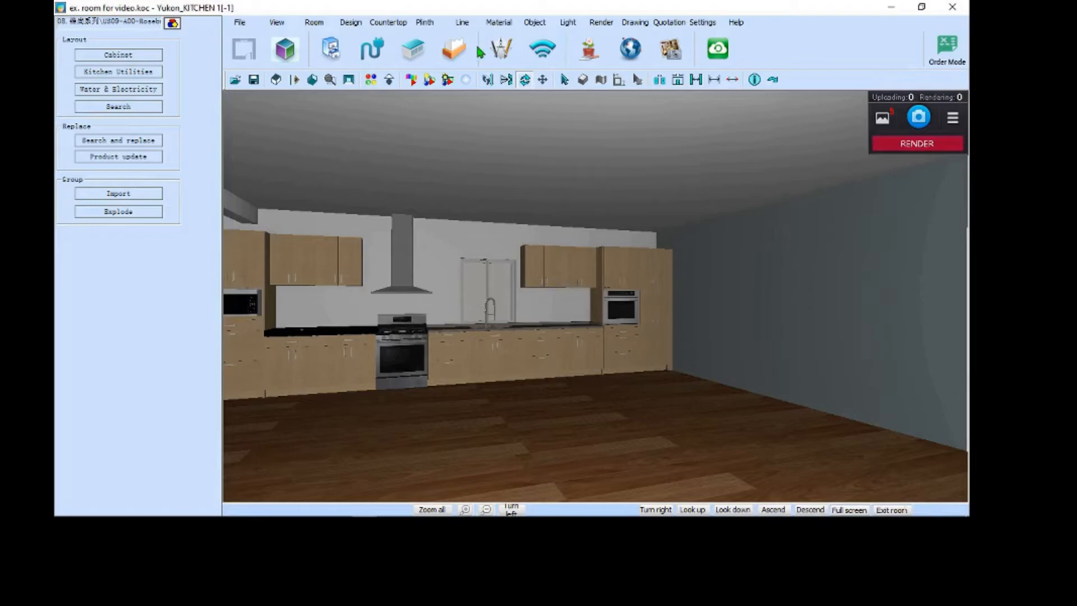
pyautogui.click(601, 22)
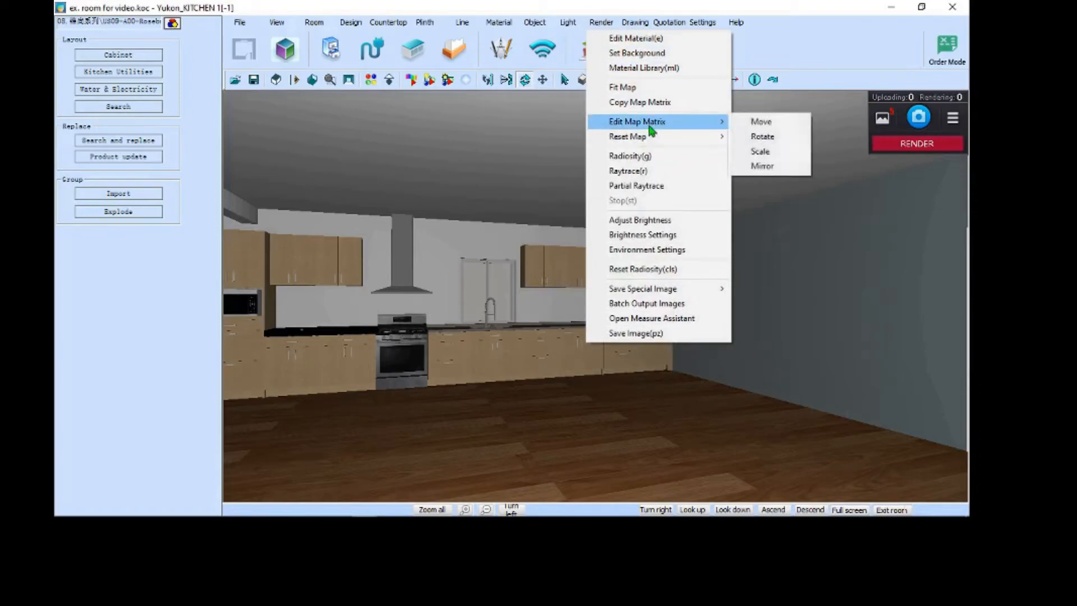
pyautogui.moveTo(655, 139)
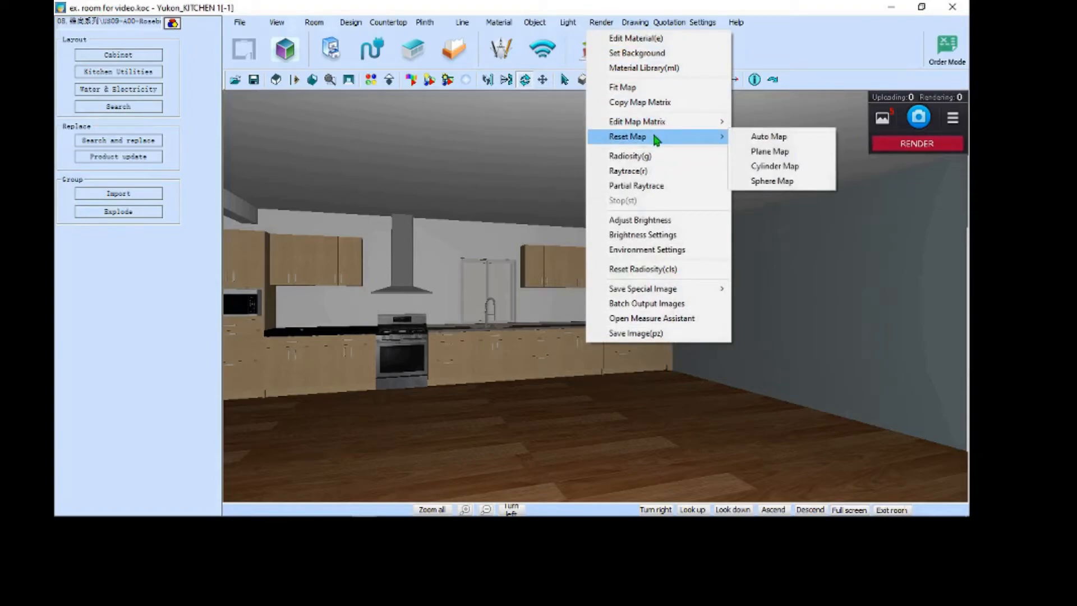
pyautogui.click(761, 136)
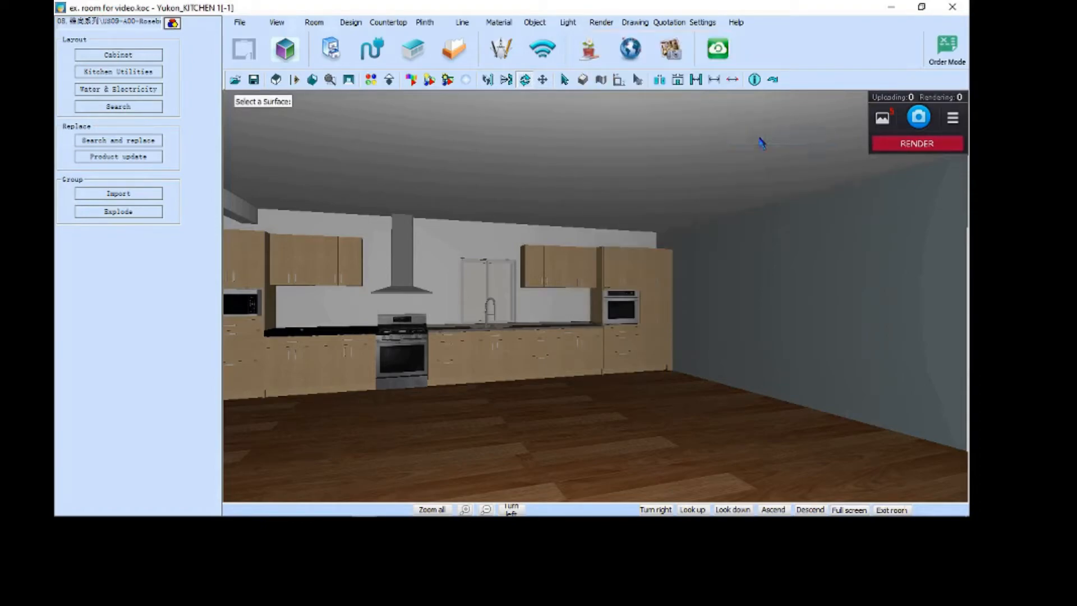
pyautogui.click(683, 461)
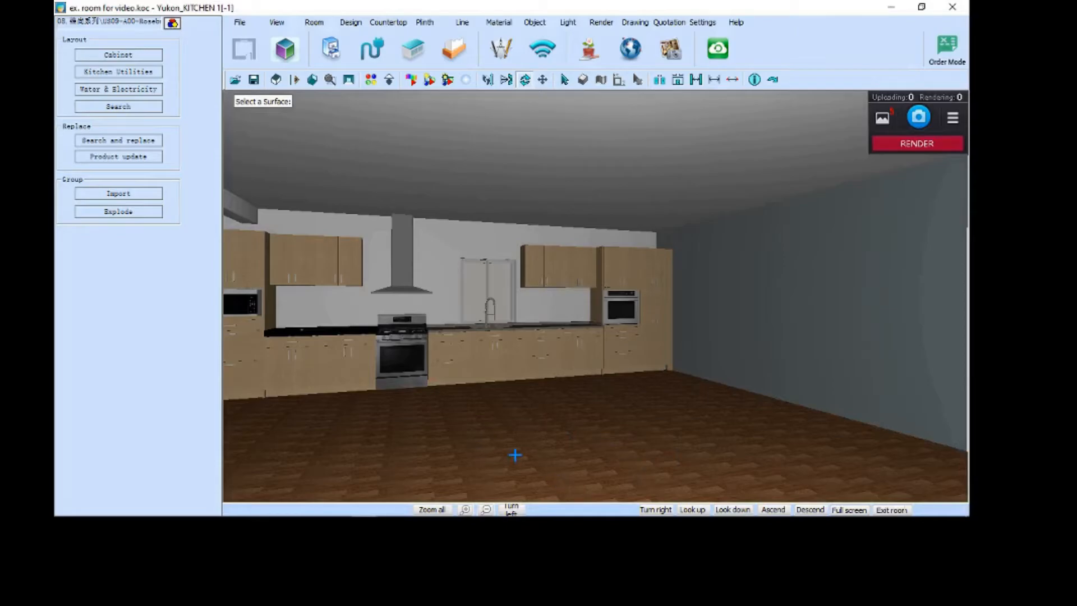
pyautogui.moveTo(586, 414); pyautogui.dragTo(627, 402, button='middle')
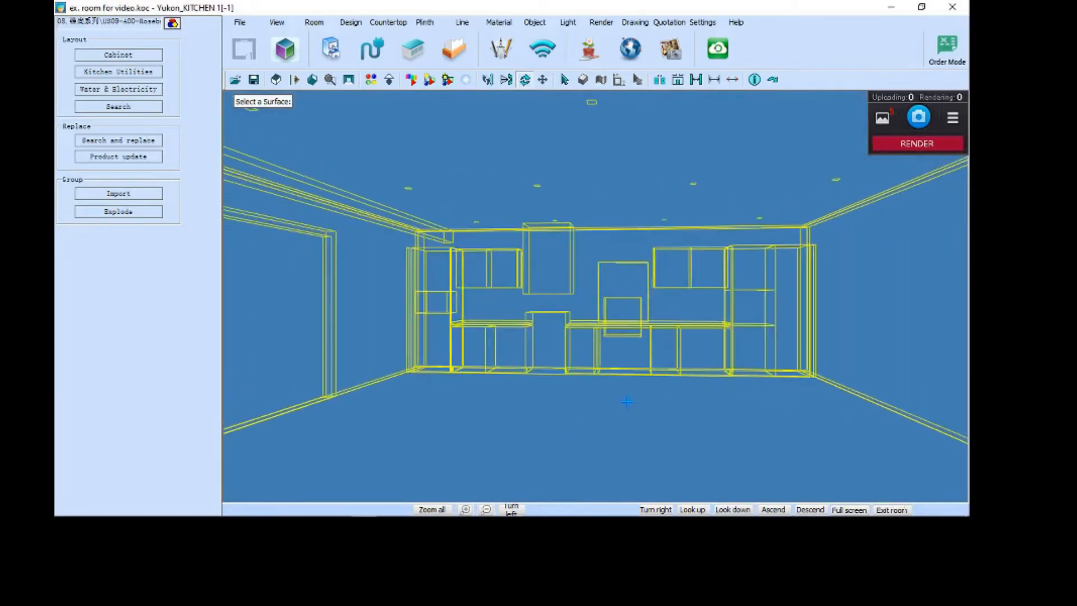
pyautogui.moveTo(572, 463); pyautogui.dragTo(593, 457, button='middle')
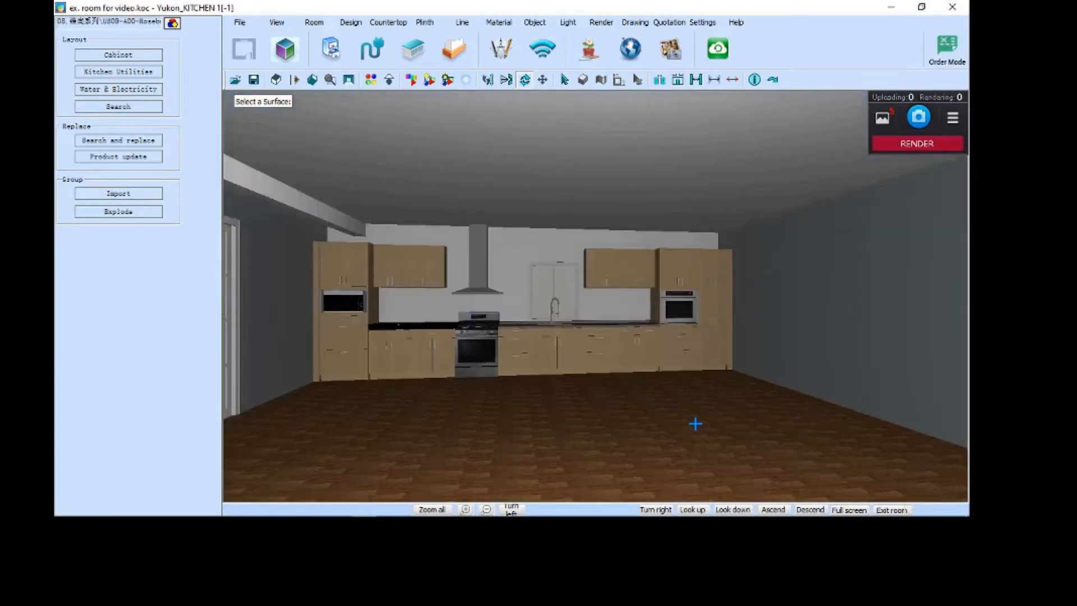
# - Start Fit Map on the wood floor and set the texture's repeat number to 5 x 2
pyautogui.click(609, 27)
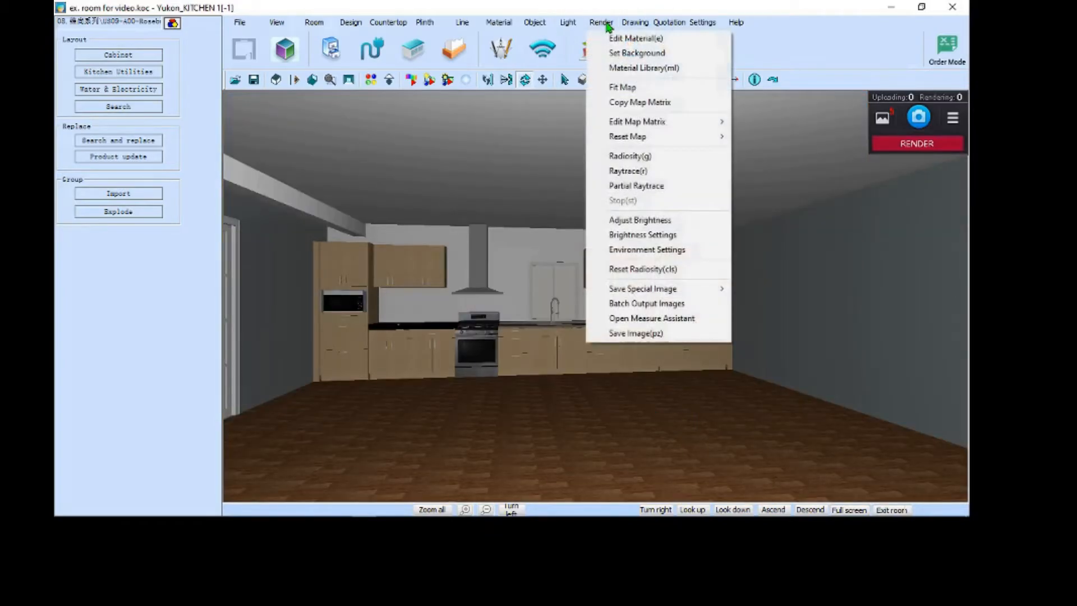
pyautogui.click(637, 89)
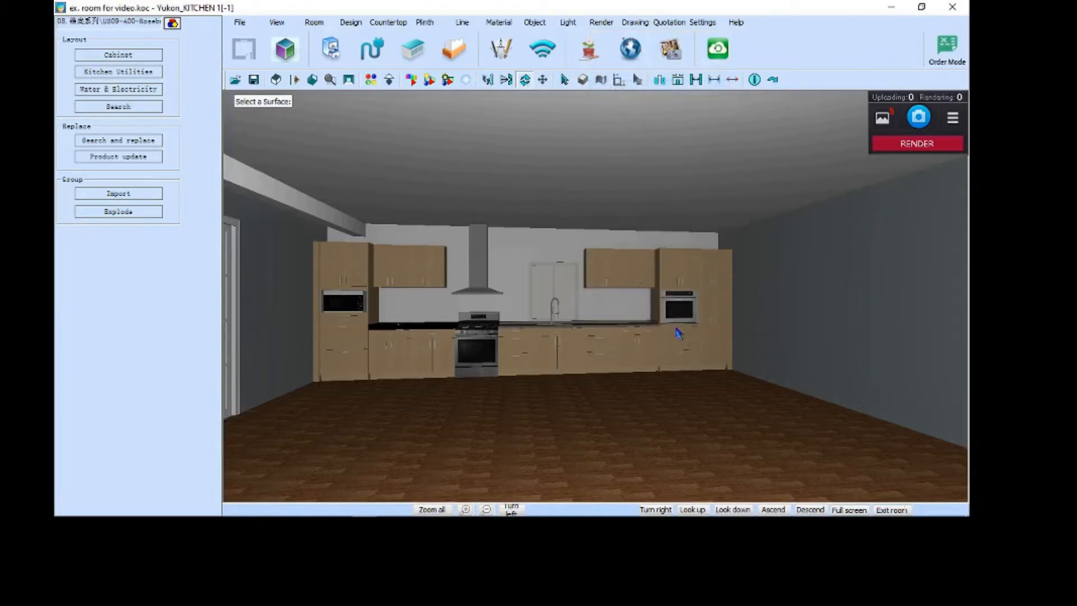
pyautogui.click(647, 448)
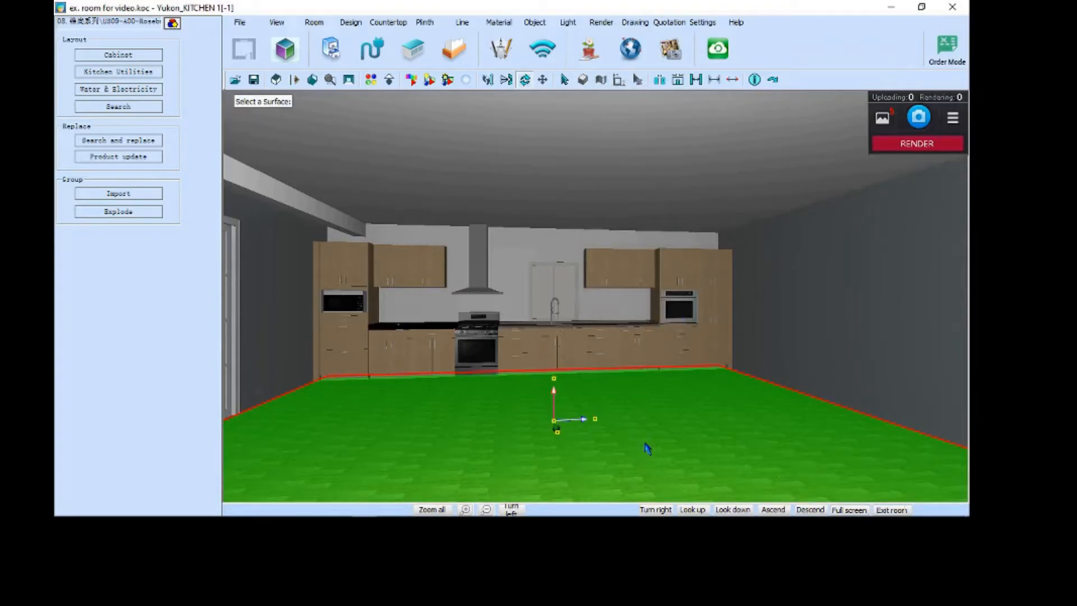
pyautogui.rightClick(648, 449)
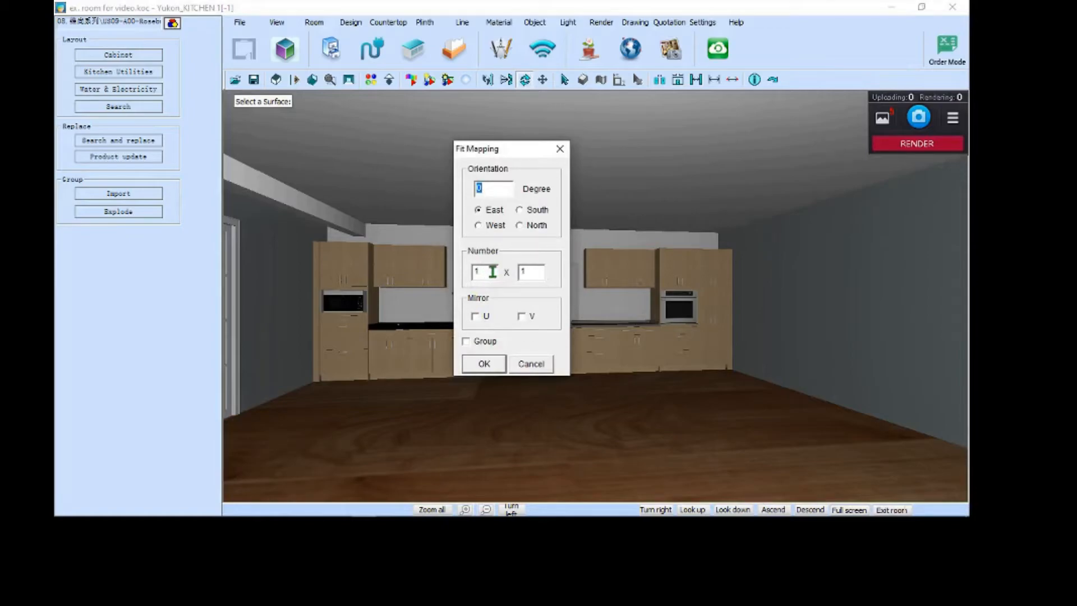
pyautogui.doubleClick(486, 274)
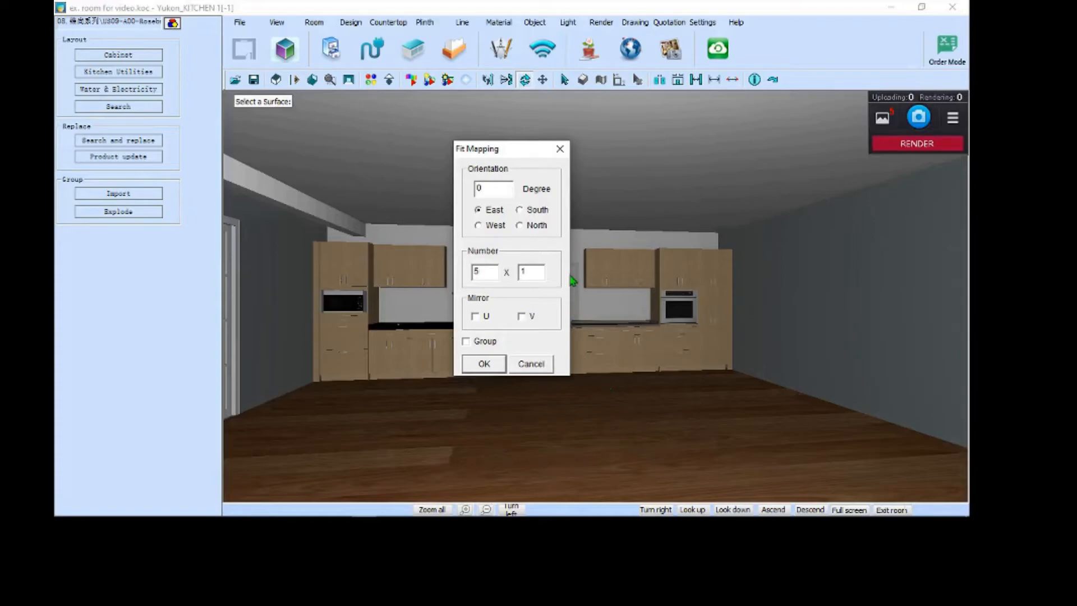
pyautogui.doubleClick(529, 272)
pyautogui.write('2')
# - Try repeat numbers of 6 x 2, 6 x 3 and 5 x 3 for the floor texture, then restore 5 x 2
pyautogui.moveTo(497, 271); pyautogui.dragTo(454, 283)
pyautogui.write('6')
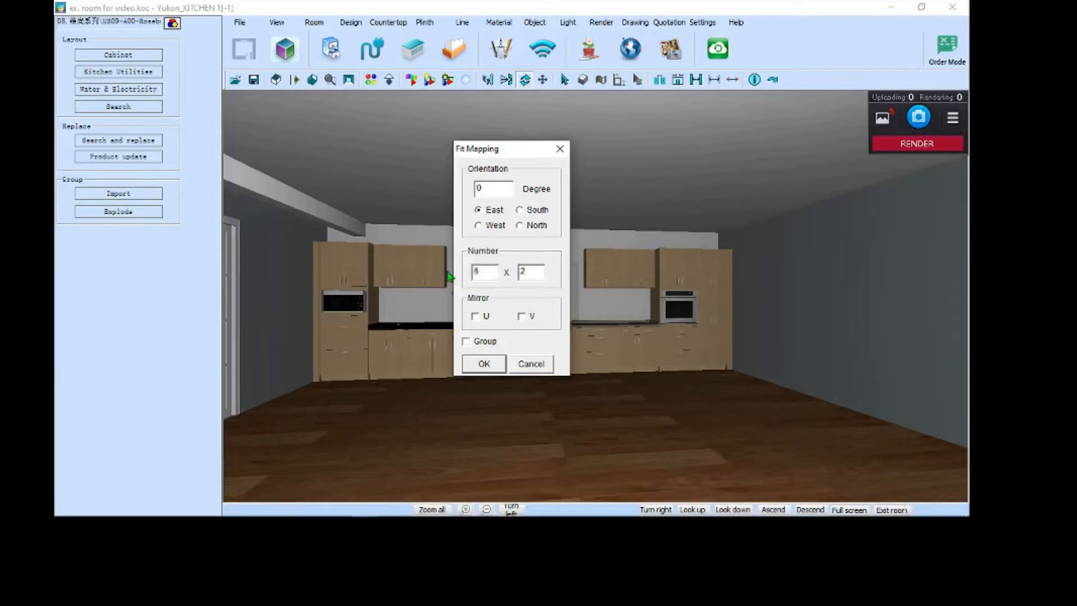
pyautogui.click(527, 275)
pyautogui.write('3')
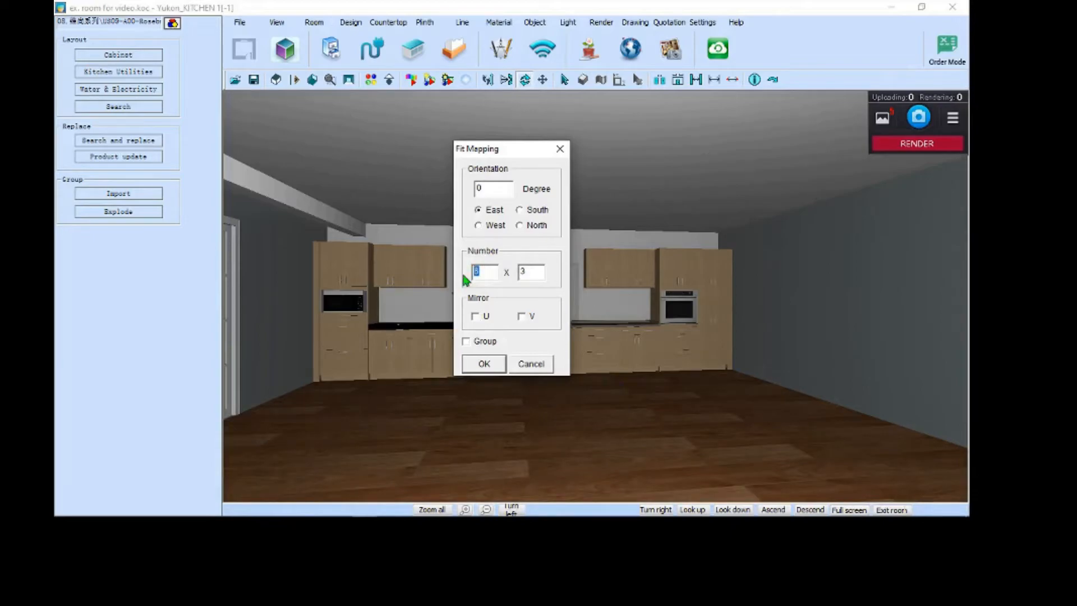
pyautogui.write('5')
pyautogui.press('Tab')
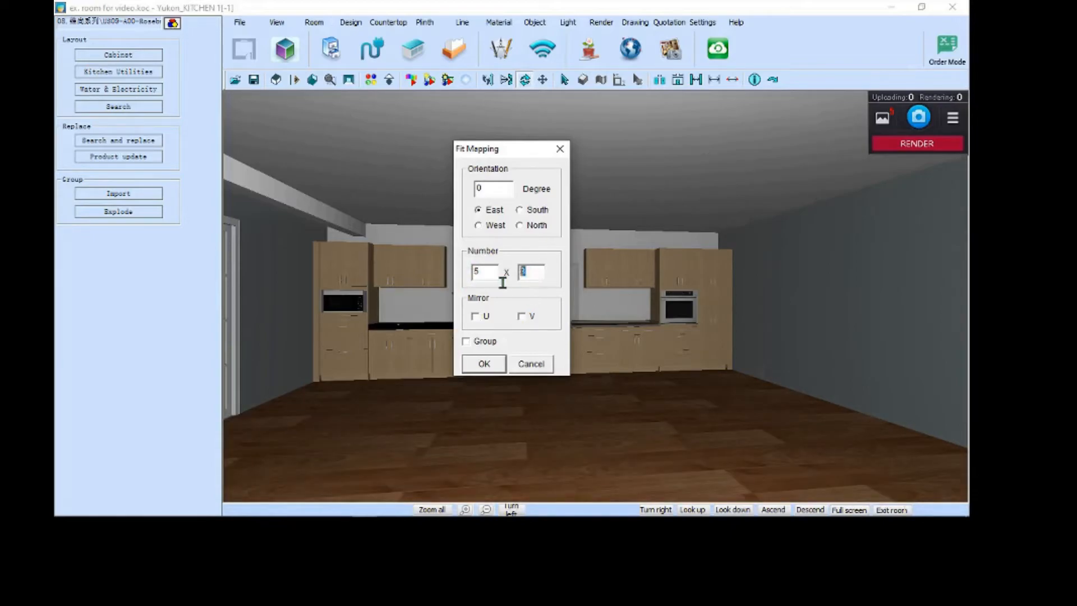
pyautogui.write('2')
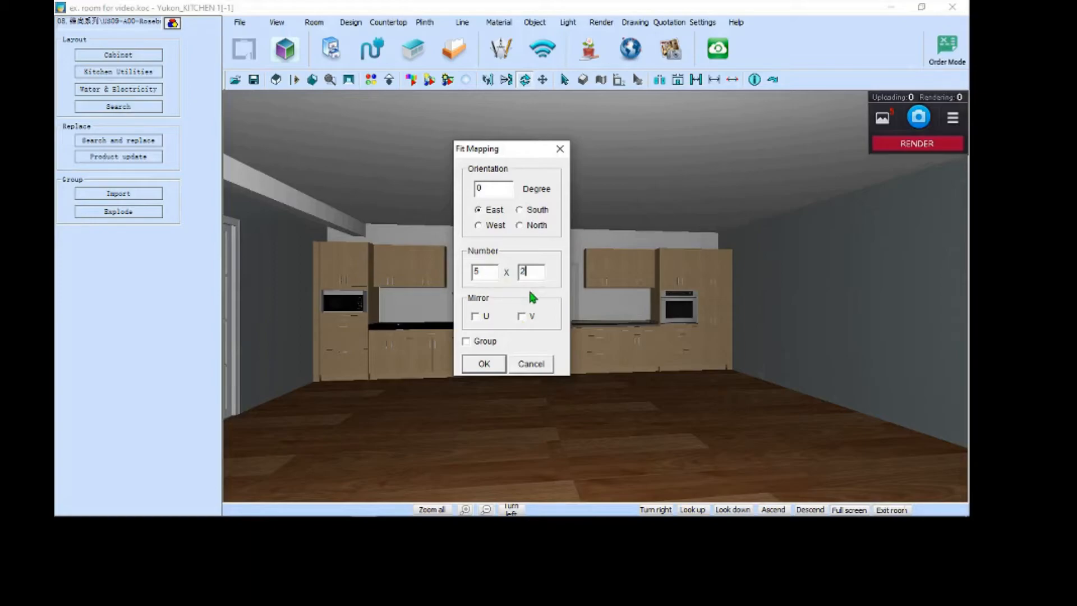
# - Set the floor texture's repeat number to 7 x 2 and accept the fitted mapping
pyautogui.doubleClick(492, 273)
pyautogui.write('7')
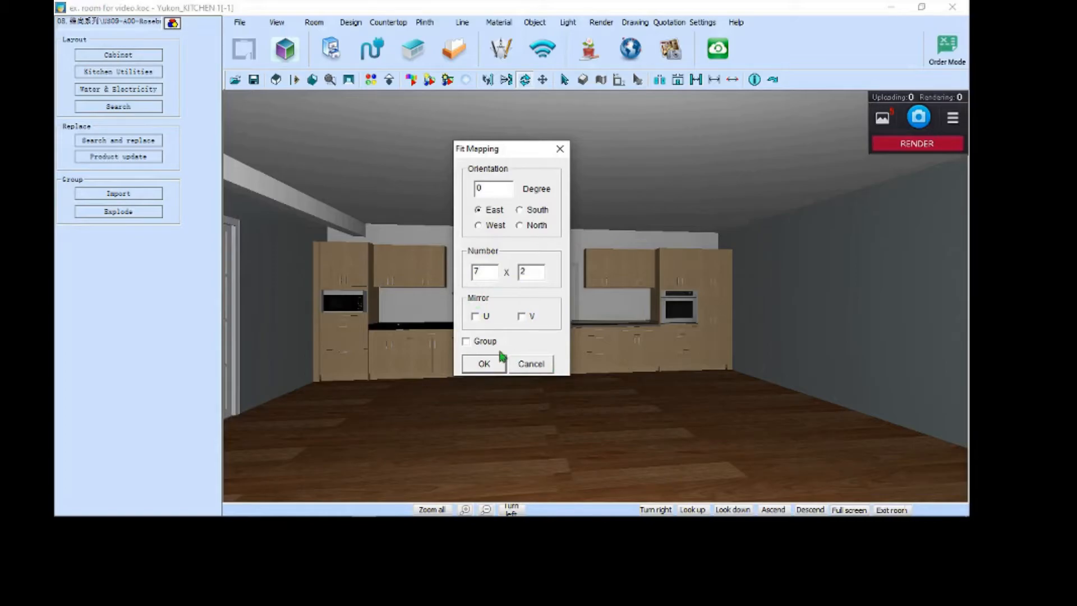
pyautogui.click(489, 366)
# - Examine the floor's plank pattern and the restyled walls looking towards the kitchen and back across the room
pyautogui.moveTo(610, 431)
pyautogui.mouseDown()
pyautogui.moveTo(596, 428)
pyautogui.moveTo(611, 411)
pyautogui.mouseUp()
pyautogui.scroll(3, 609, 426)
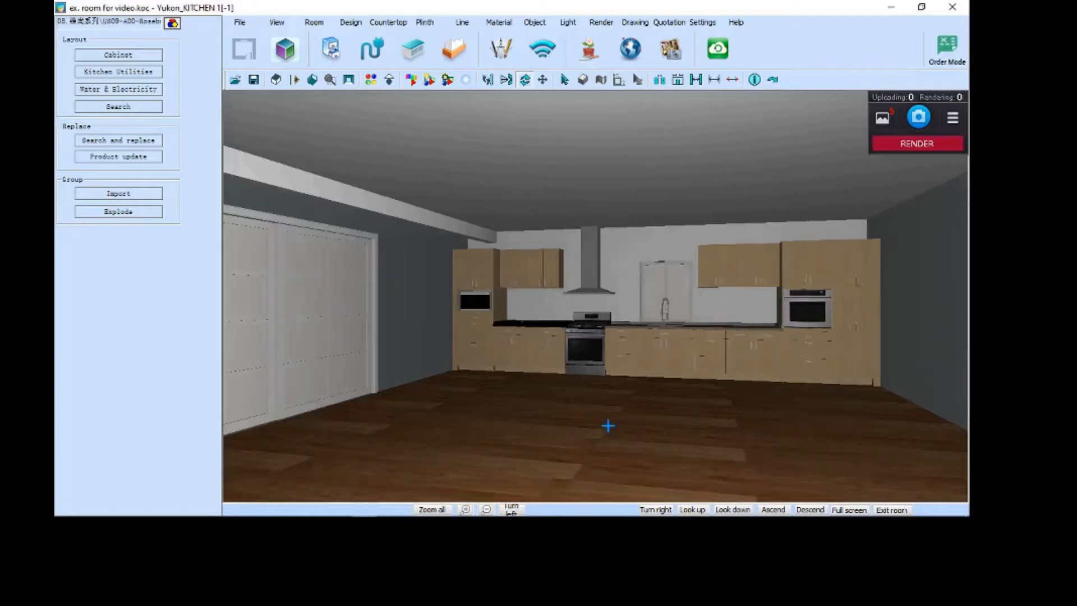
pyautogui.moveTo(740, 423)
pyautogui.mouseDown()
pyautogui.moveTo(712, 440)
pyautogui.moveTo(620, 449)
pyautogui.moveTo(639, 426)
pyautogui.moveTo(710, 413)
pyautogui.moveTo(693, 413)
pyautogui.mouseUp()
pyautogui.scroll(2, 692, 414)
pyautogui.scroll(1, 702, 413)
pyautogui.scroll(-1, 702, 413)
pyautogui.scroll(1, 702, 413)
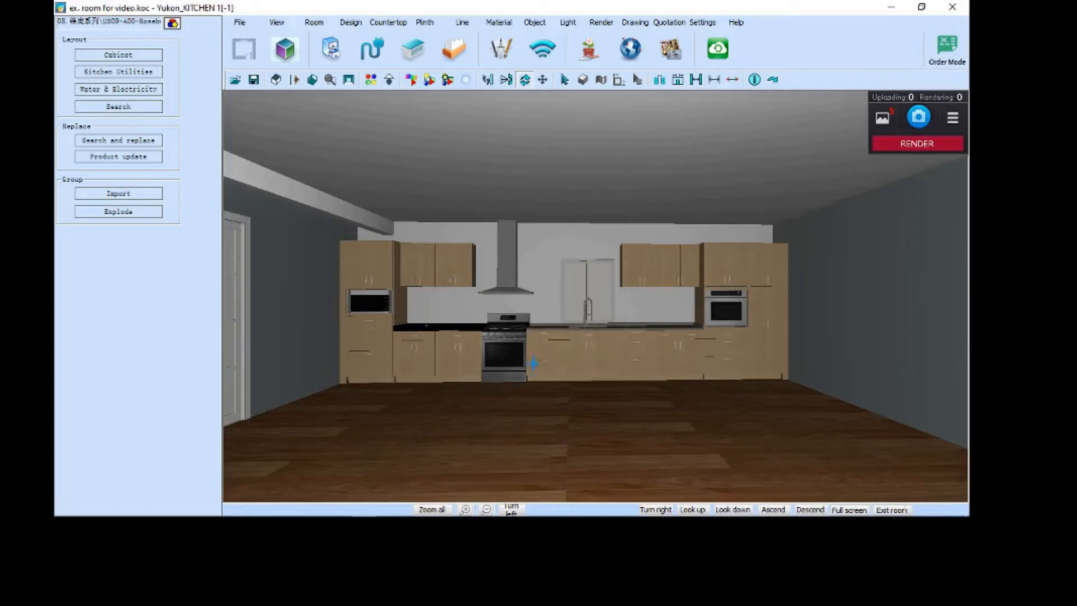
pyautogui.moveTo(516, 369); pyautogui.dragTo(587, 373)
pyautogui.moveTo(481, 395)
pyautogui.mouseDown()
pyautogui.moveTo(640, 389)
pyautogui.moveTo(481, 425)
pyautogui.moveTo(555, 423)
pyautogui.moveTo(505, 436)
pyautogui.moveTo(550, 428)
pyautogui.mouseUp()
pyautogui.scroll(-5, 584, 416)
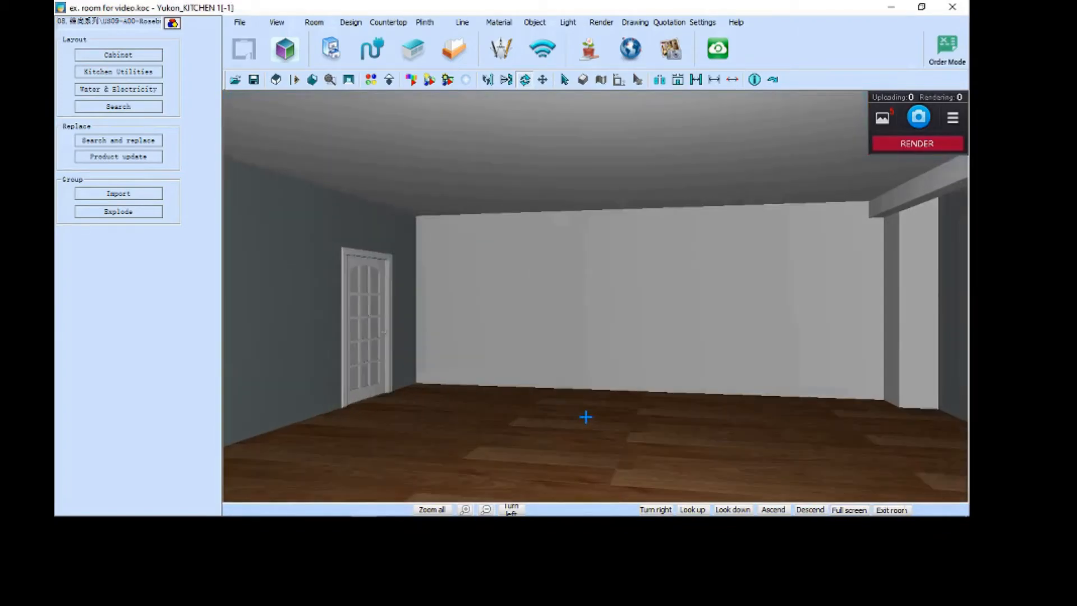
pyautogui.moveTo(649, 408)
pyautogui.mouseDown()
pyautogui.moveTo(672, 406)
pyautogui.moveTo(655, 411)
pyautogui.mouseUp()
pyautogui.scroll(1, 671, 404)
pyautogui.scroll(-2, 662, 406)
pyautogui.scroll(-1, 663, 406)
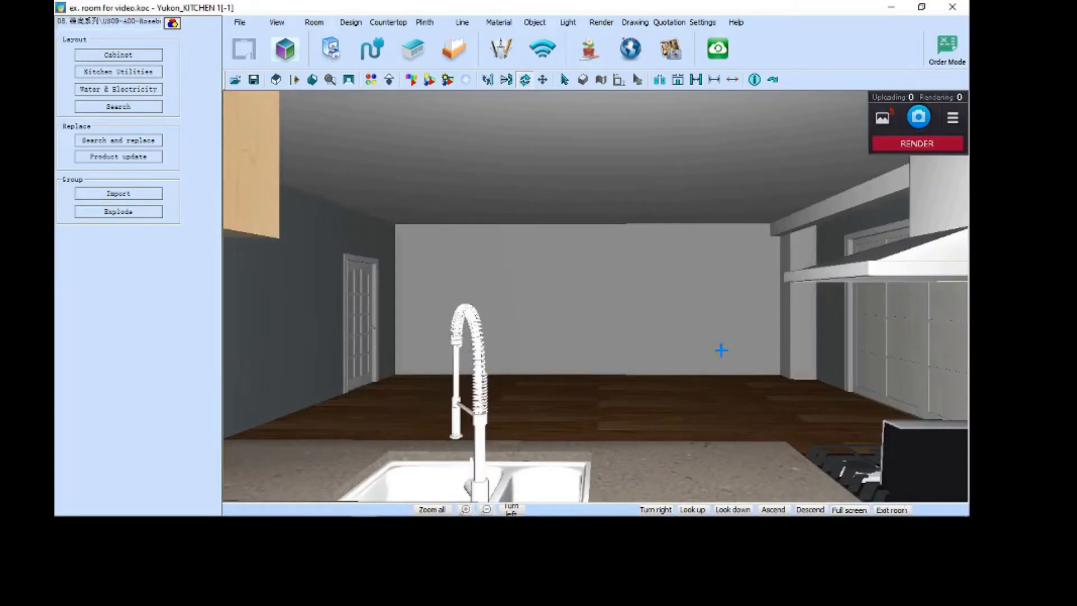
# - Hide the sink and its tap in the foreground of the view from the kitchen side
pyautogui.scroll(-1, 700, 403)
pyautogui.moveTo(717, 405); pyautogui.dragTo(684, 378)
pyautogui.scroll(1, 685, 379)
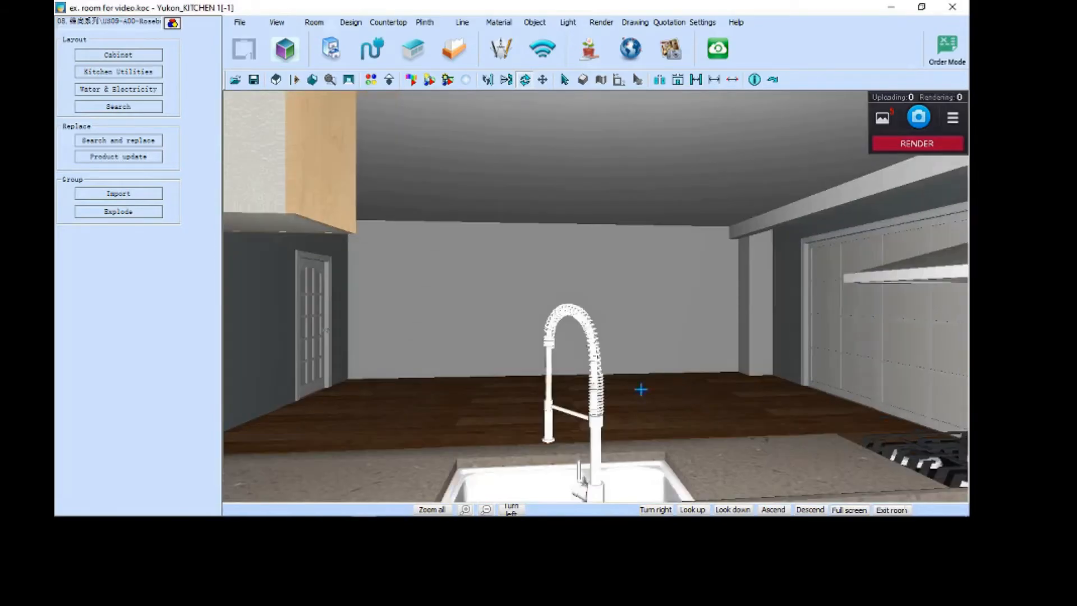
pyautogui.rightClick(596, 395)
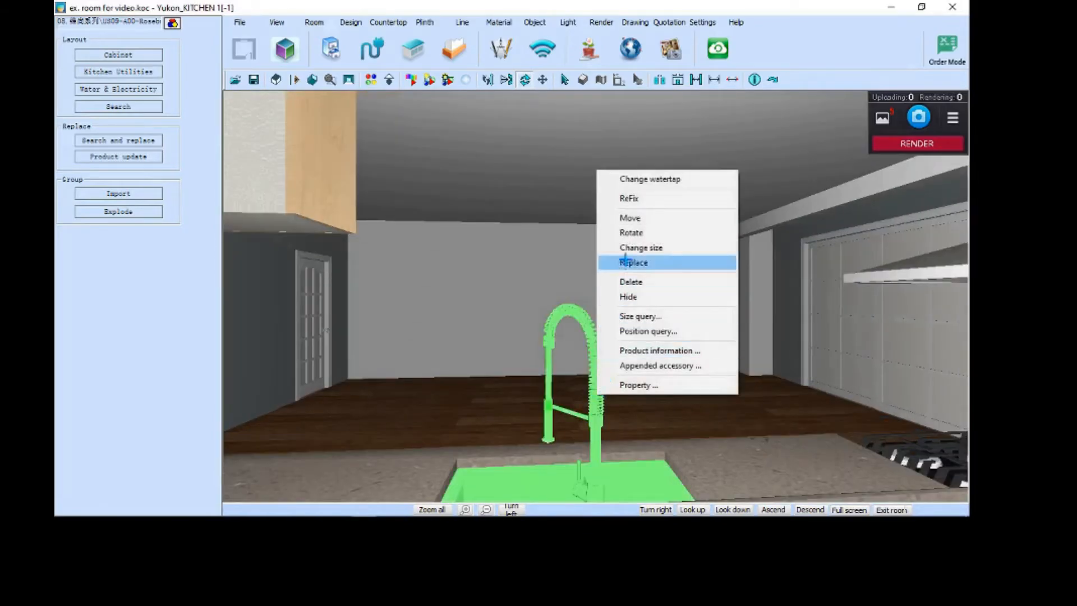
pyautogui.click(649, 297)
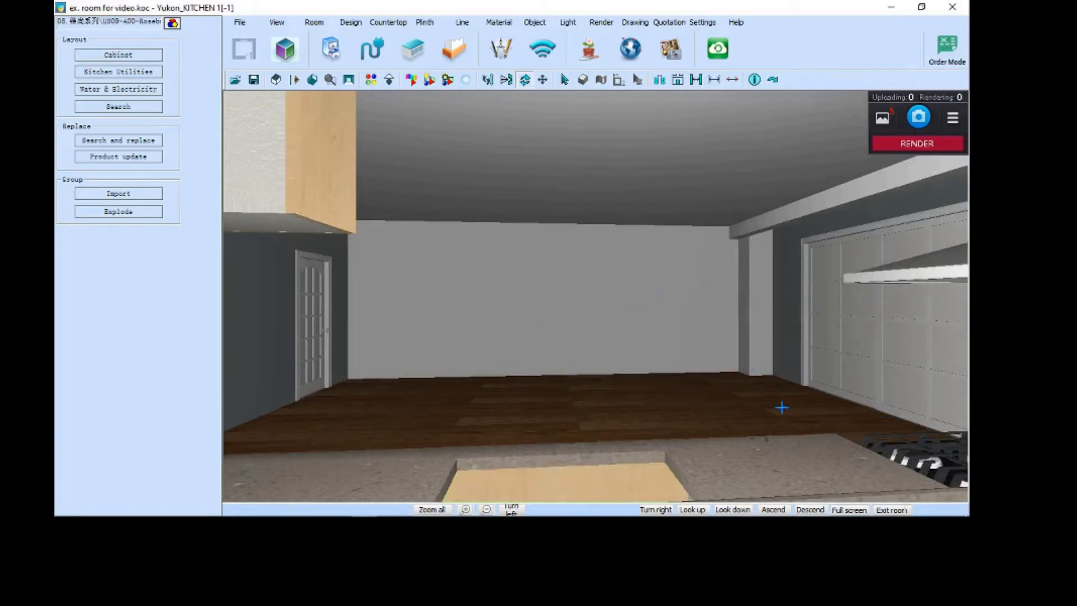
# - Hide the wall cabinet and its side panel that block the view across the room from the kitchen side
pyautogui.rightClick(325, 211)
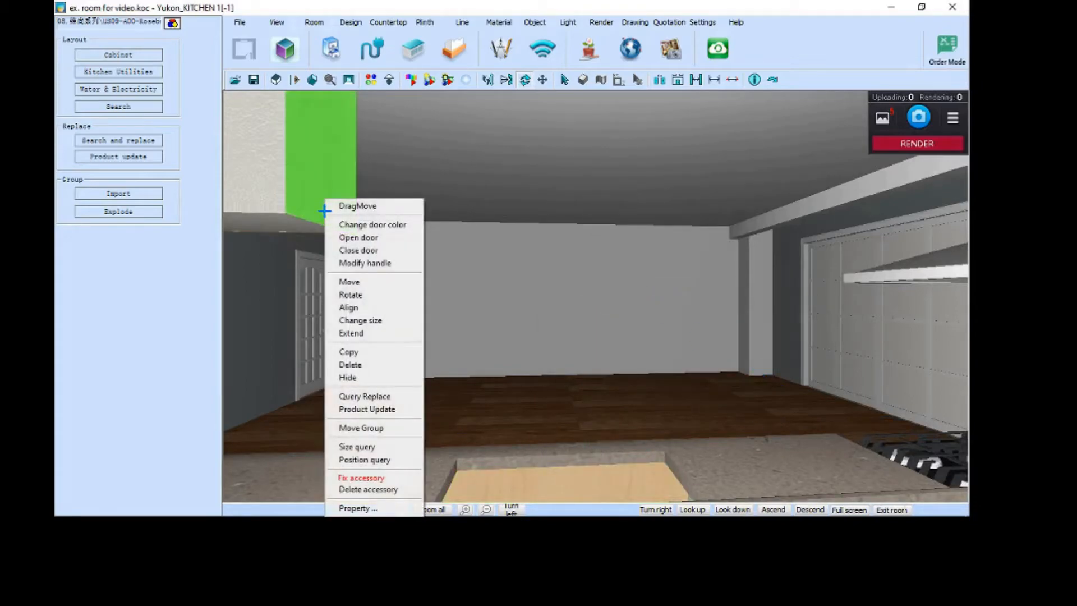
pyautogui.click(296, 478)
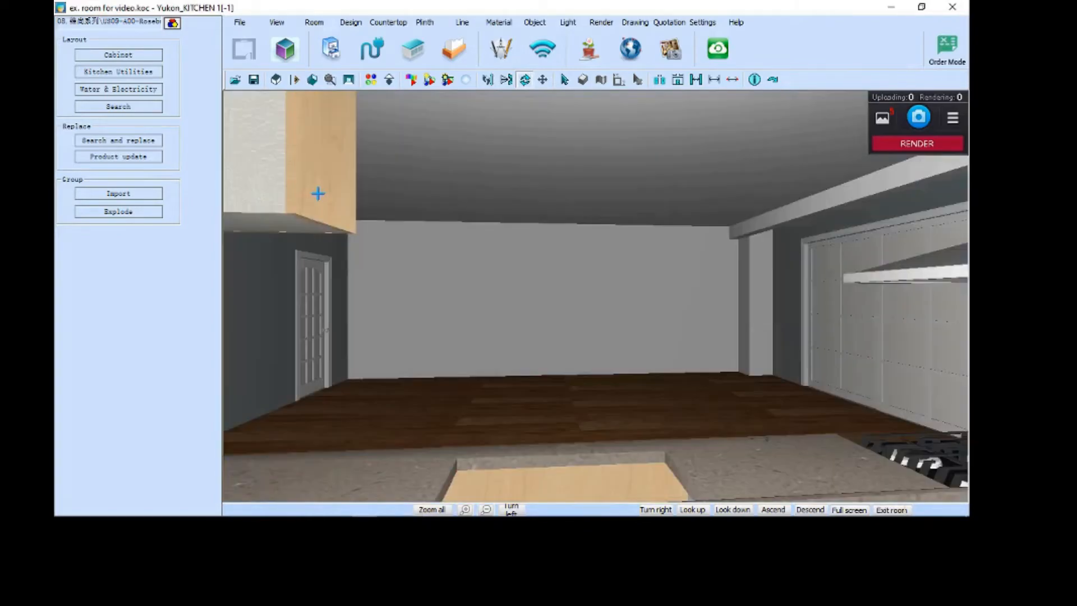
pyautogui.click(318, 194)
pyautogui.click(275, 204)
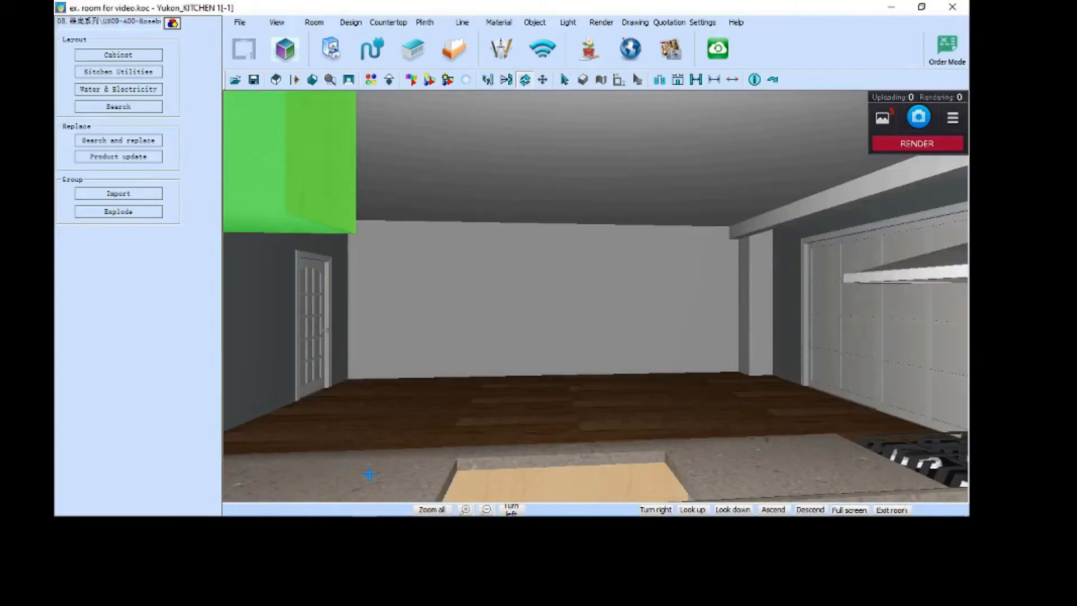
pyautogui.moveTo(368, 475); pyautogui.dragTo(573, 460)
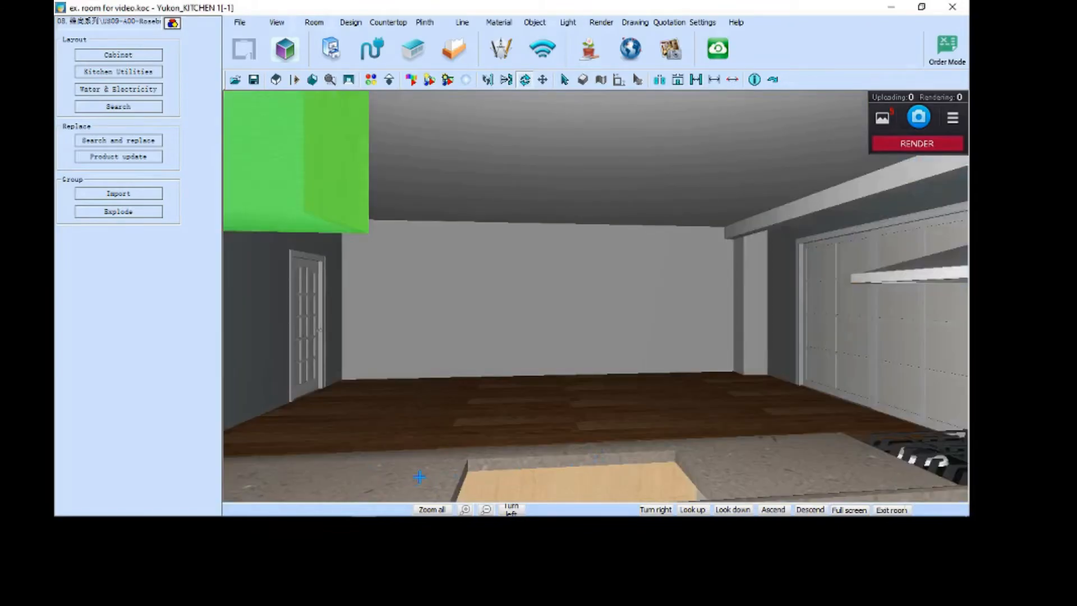
pyautogui.moveTo(419, 477); pyautogui.dragTo(419, 476)
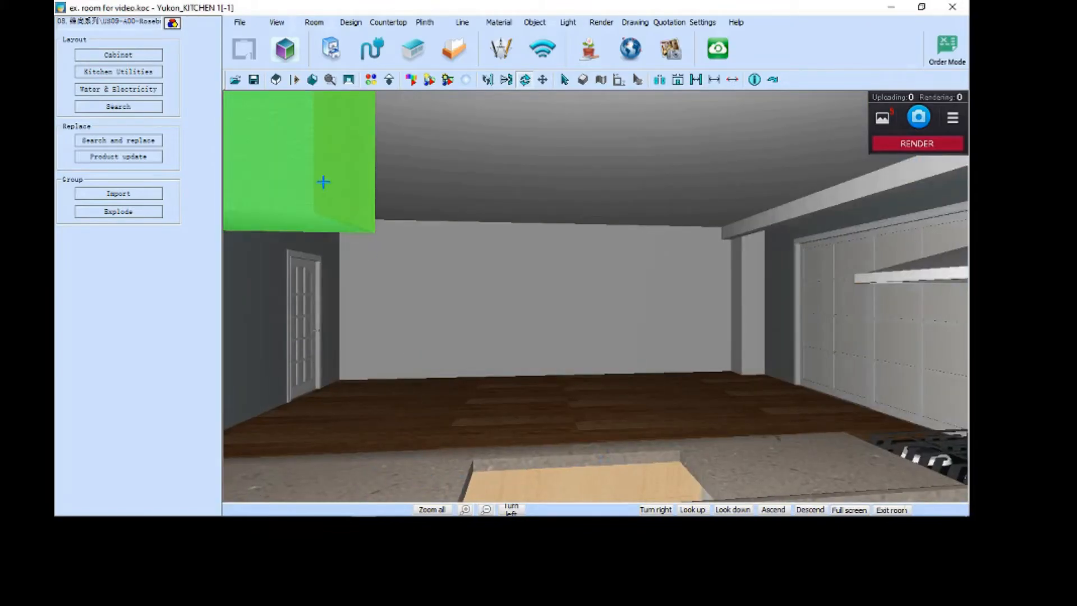
pyautogui.rightClick(323, 181)
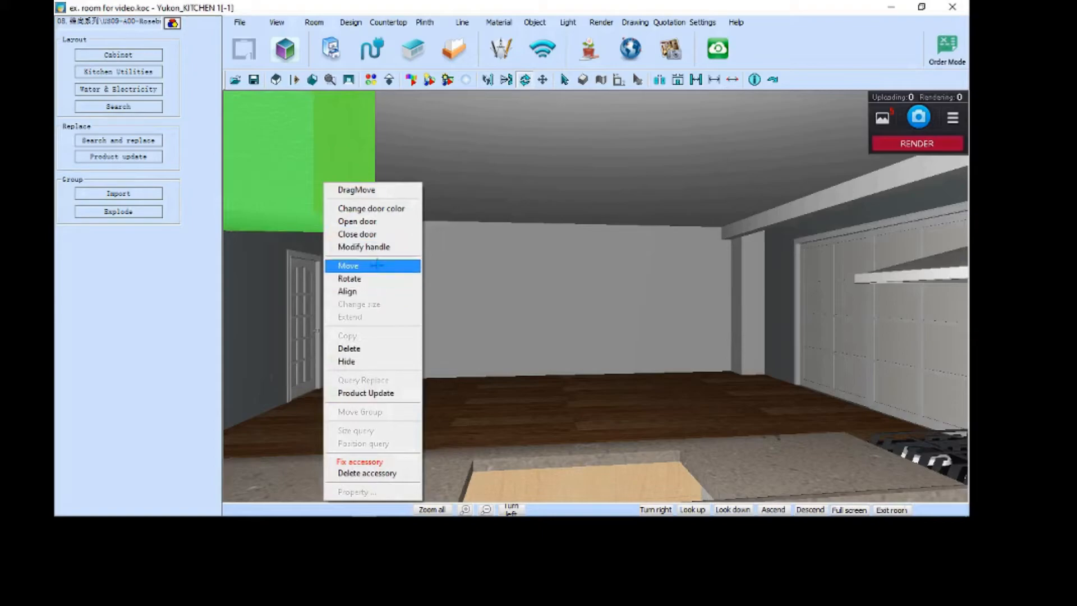
pyautogui.click(373, 360)
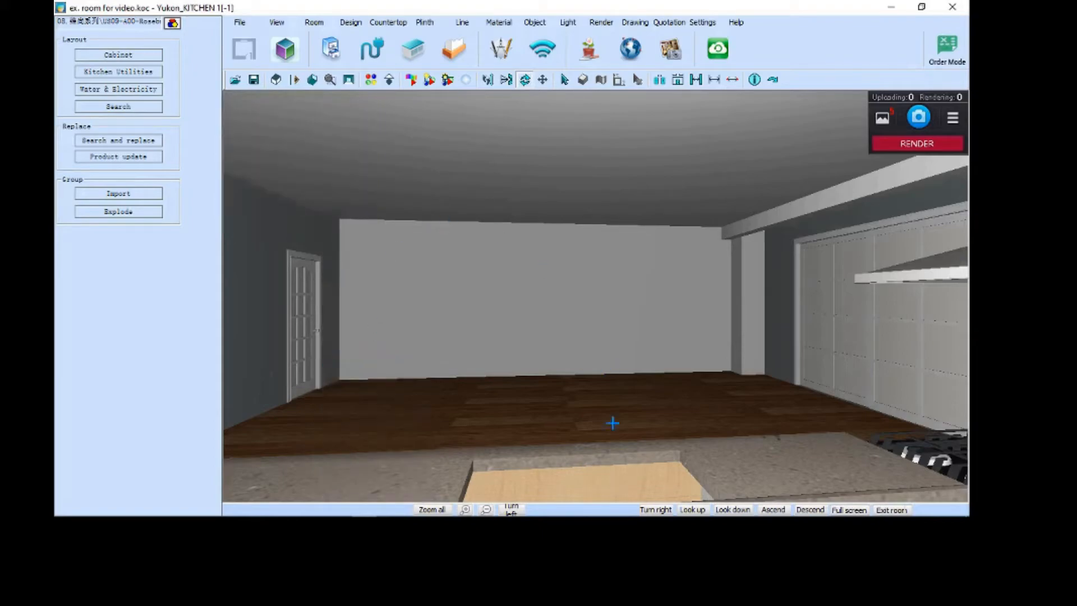
# - Hide the countertop and the sink base cabinet in the foreground of the view
pyautogui.rightClick(441, 474)
pyautogui.click(516, 360)
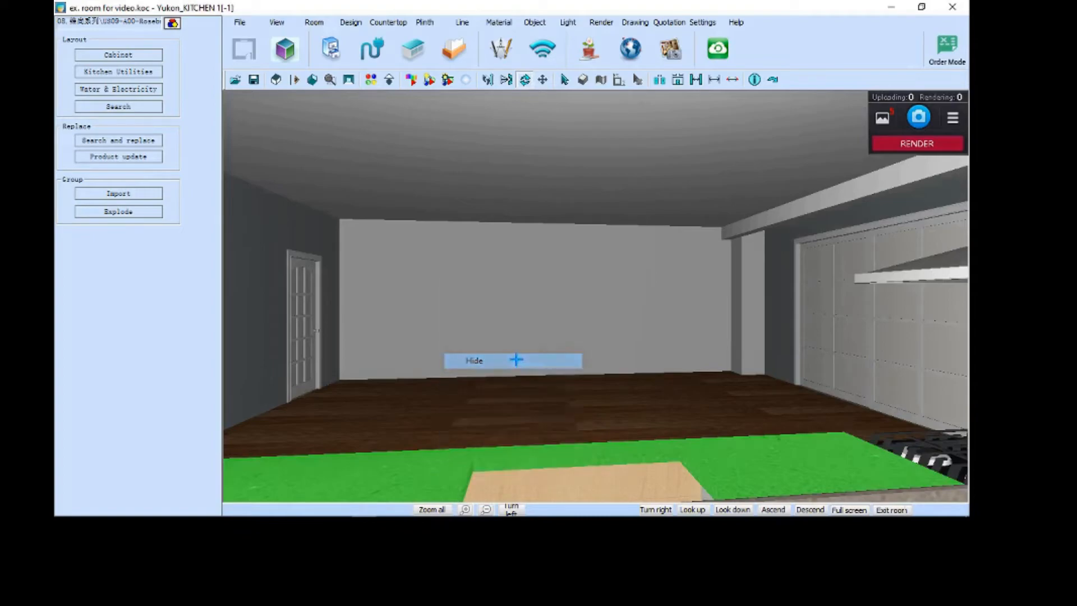
pyautogui.rightClick(583, 481)
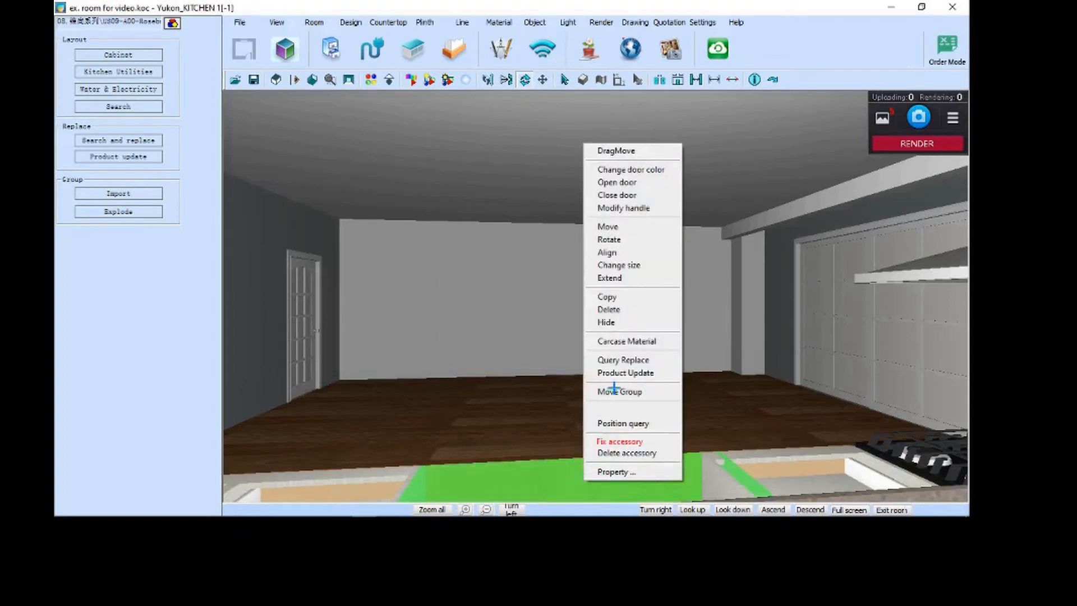
pyautogui.click(627, 321)
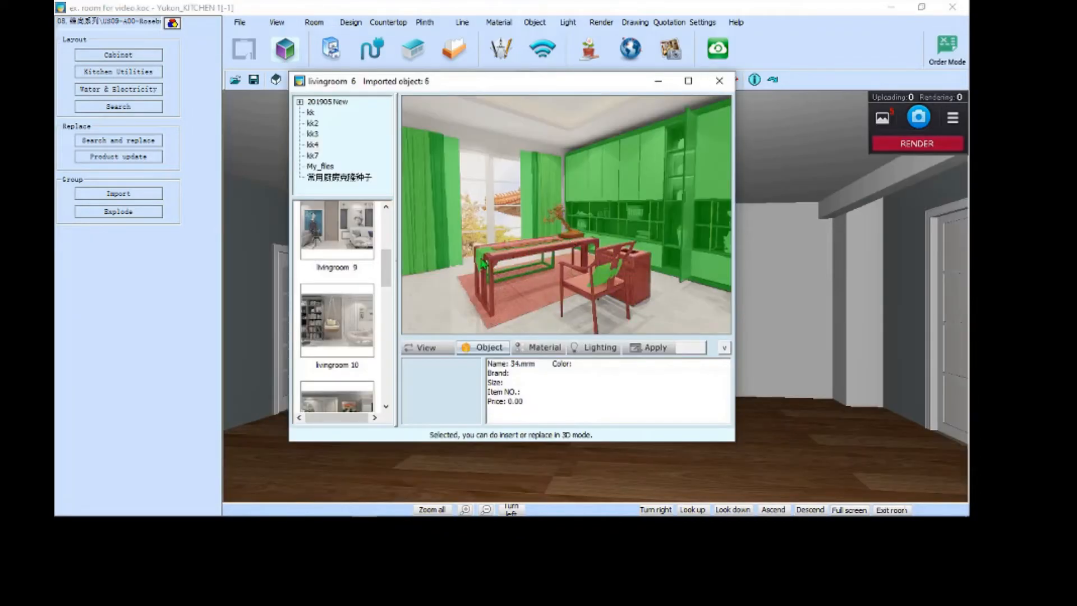
# - Import the table set with its accessories and the rug from the livingroom 6 scene and place them in the room
pyautogui.doubleClick(531, 247)
pyautogui.click(597, 405)
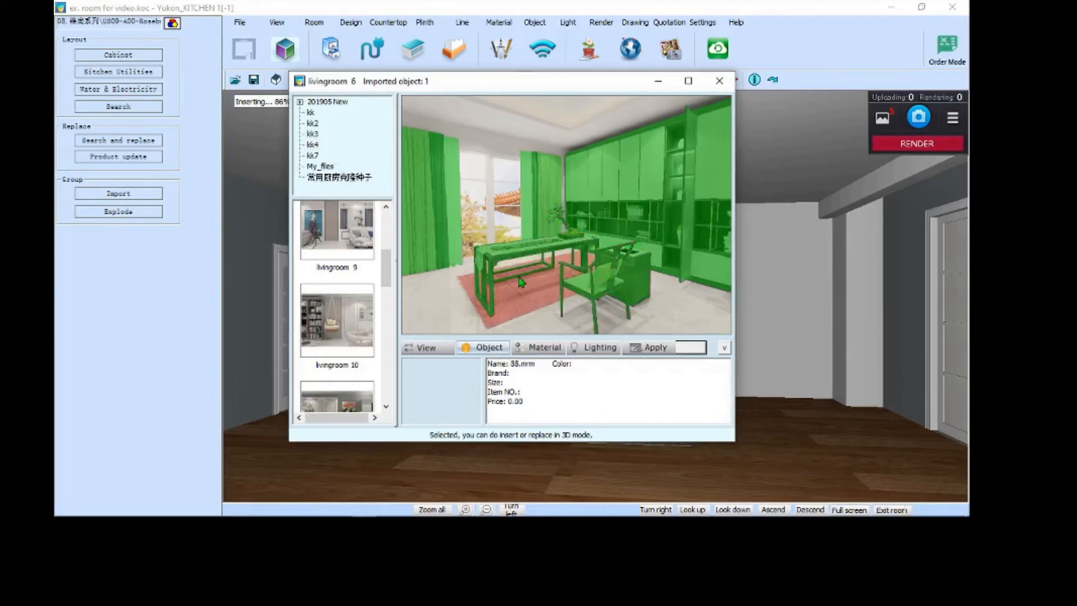
pyautogui.doubleClick(521, 284)
pyautogui.click(605, 430)
pyautogui.moveTo(606, 430); pyautogui.dragTo(757, 421)
# - Reposition the armchair at the side cabinet near the white wall and apply the move
pyautogui.click(543, 80)
pyautogui.moveTo(864, 348); pyautogui.dragTo(776, 397)
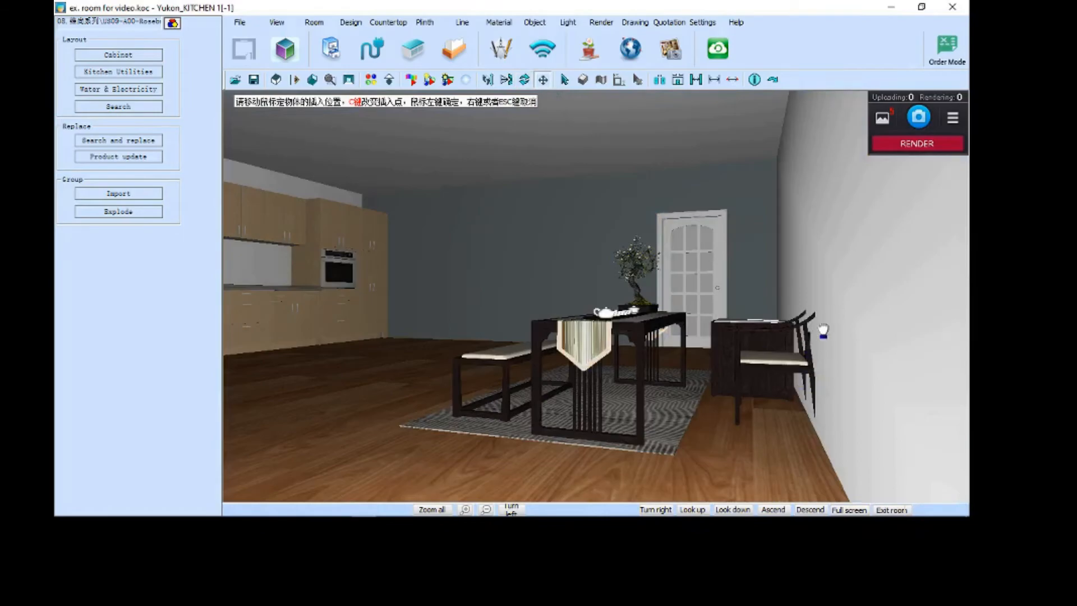
pyautogui.click(565, 79)
pyautogui.click(784, 370)
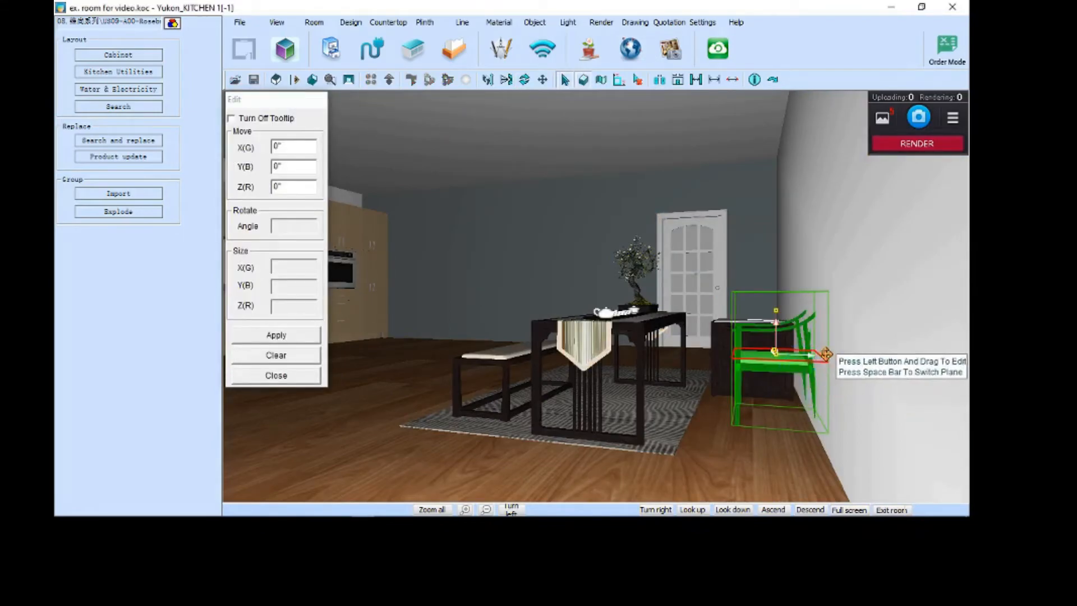
pyautogui.moveTo(784, 370)
pyautogui.mouseDown()
pyautogui.moveTo(753, 370)
pyautogui.moveTo(772, 364)
pyautogui.mouseUp()
pyautogui.click(276, 335)
pyautogui.click(678, 456)
pyautogui.click(786, 354)
pyautogui.click(276, 335)
pyautogui.click(276, 374)
# - Try to shift the table together with its bonsai and runner by -19/32" along X
pyautogui.click(525, 80)
pyautogui.moveTo(587, 377); pyautogui.dragTo(577, 336)
pyautogui.moveTo(662, 415); pyautogui.dragTo(457, 451)
pyautogui.rightClick(604, 467)
pyautogui.moveTo(605, 467); pyautogui.dragTo(647, 443)
pyautogui.moveTo(622, 147); pyautogui.dragTo(607, 128)
pyautogui.click(566, 80)
pyautogui.click(469, 380)
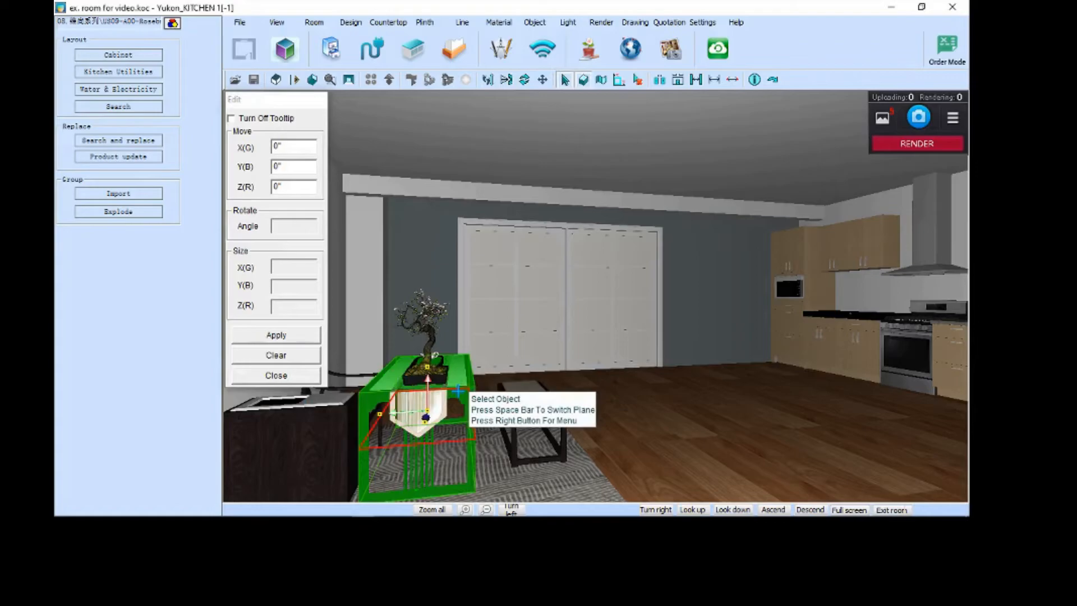
pyautogui.keyDown('ctrl'); pyautogui.click(414, 379); pyautogui.keyUp('ctrl')
pyautogui.moveTo(380, 374); pyautogui.dragTo(383, 374)
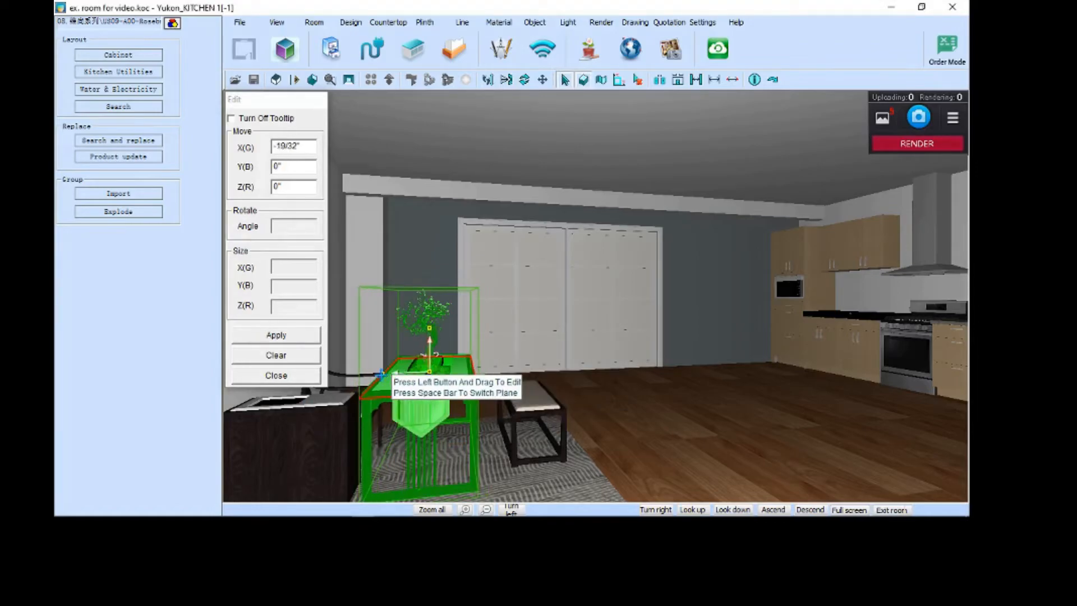
pyautogui.click(288, 356)
pyautogui.keyDown('ctrl'); pyautogui.click(429, 367); pyautogui.keyUp('ctrl')
pyautogui.keyDown('ctrl'); pyautogui.click(704, 280); pyautogui.keyUp('ctrl')
pyautogui.click(524, 80)
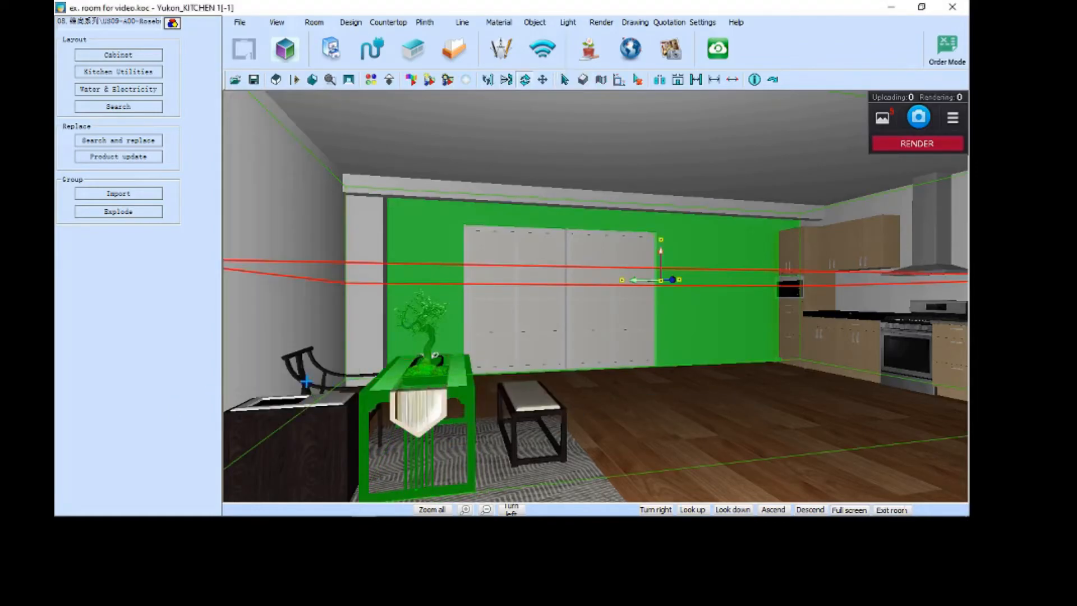
pyautogui.moveTo(685, 275); pyautogui.dragTo(561, 262)
# - Move the table together with its bonsai and runner by -6 1/16" along X and finish editing
pyautogui.click(565, 80)
pyautogui.click(353, 380)
pyautogui.keyDown('ctrl'); pyautogui.click(511, 394); pyautogui.keyUp('ctrl')
pyautogui.keyDown('ctrl'); pyautogui.click(456, 387); pyautogui.keyUp('ctrl')
pyautogui.moveTo(417, 395); pyautogui.dragTo(436, 387)
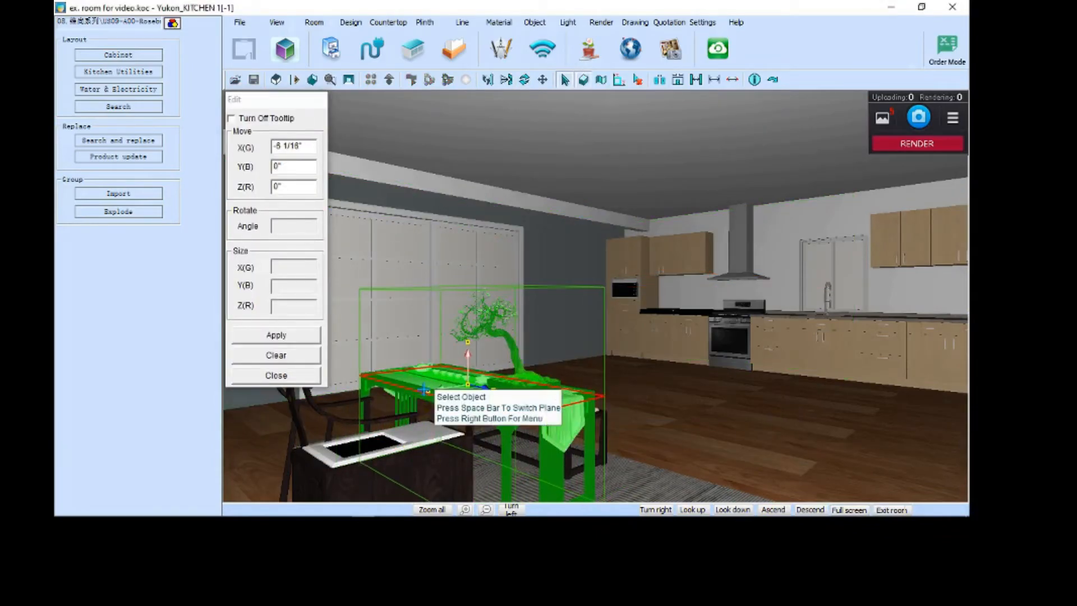
pyautogui.click(276, 375)
# - Browse the livingroom 10, 3 and 2 scenes and the kk2 and kk folders of the scene library for decorations
pyautogui.click(524, 80)
pyautogui.moveTo(662, 449); pyautogui.dragTo(497, 471)
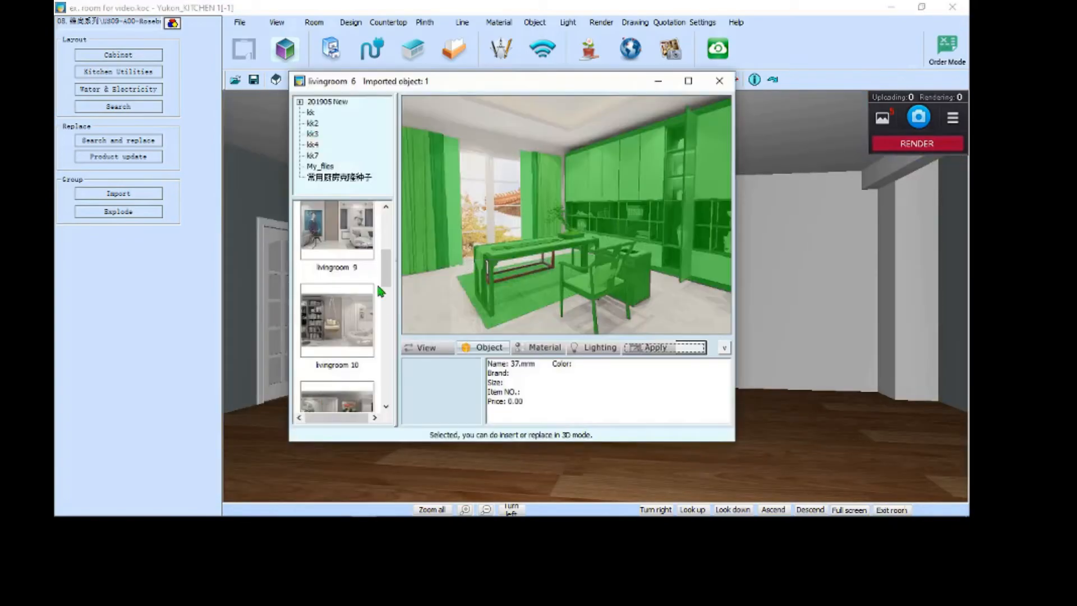
pyautogui.click(337, 320)
pyautogui.scroll(-3, 350, 390)
pyautogui.click(339, 325)
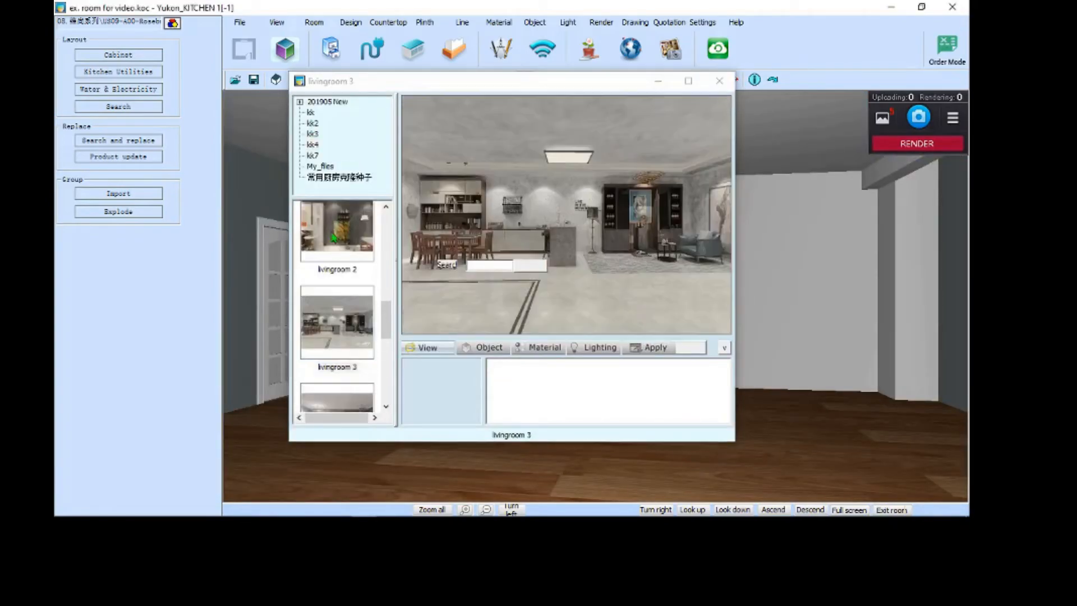
pyautogui.click(340, 230)
pyautogui.moveTo(526, 240); pyautogui.dragTo(678, 305)
pyautogui.click(313, 122)
pyautogui.click(355, 364)
pyautogui.moveTo(385, 368); pyautogui.dragTo(389, 219)
pyautogui.click(311, 113)
pyautogui.scroll(-3, 348, 345)
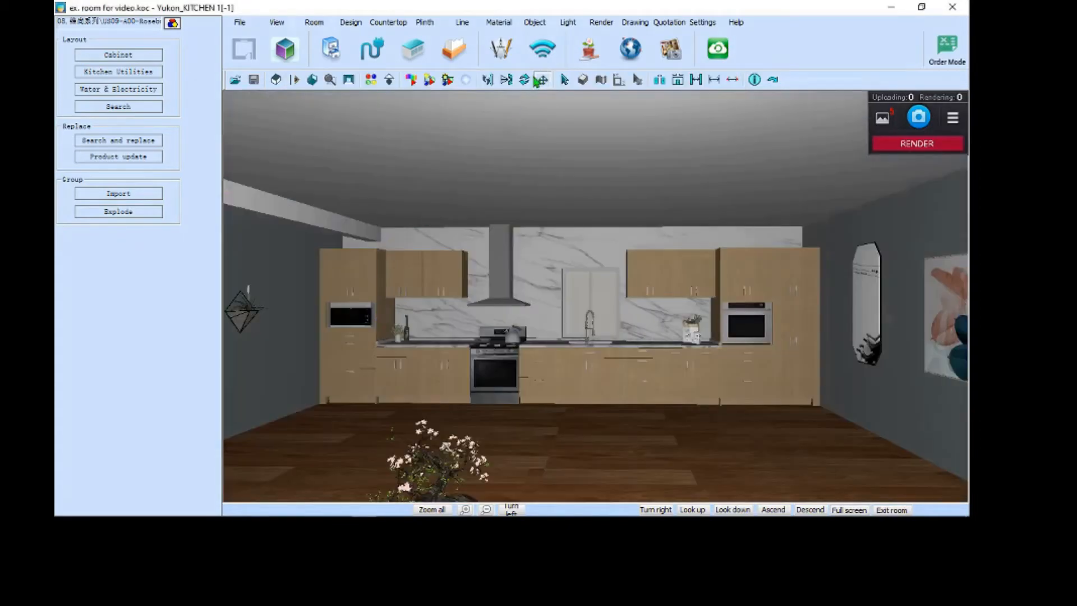
# - Delete four of the saved camera shots, keeping only the frontal kitchen view with the range hood
pyautogui.click(524, 79)
pyautogui.moveTo(650, 270); pyautogui.dragTo(779, 388)
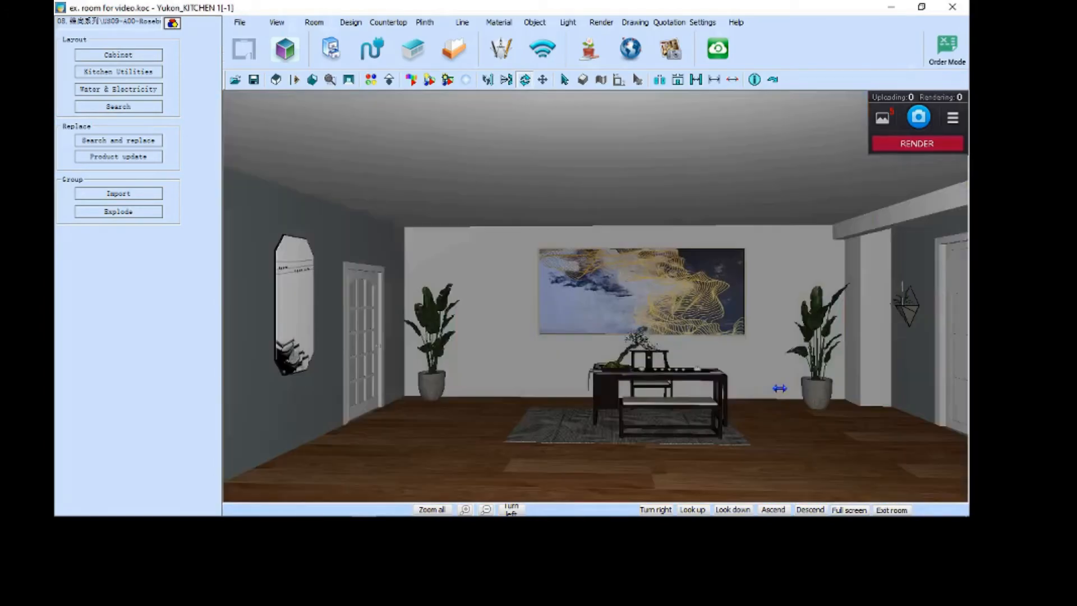
pyautogui.click(882, 118)
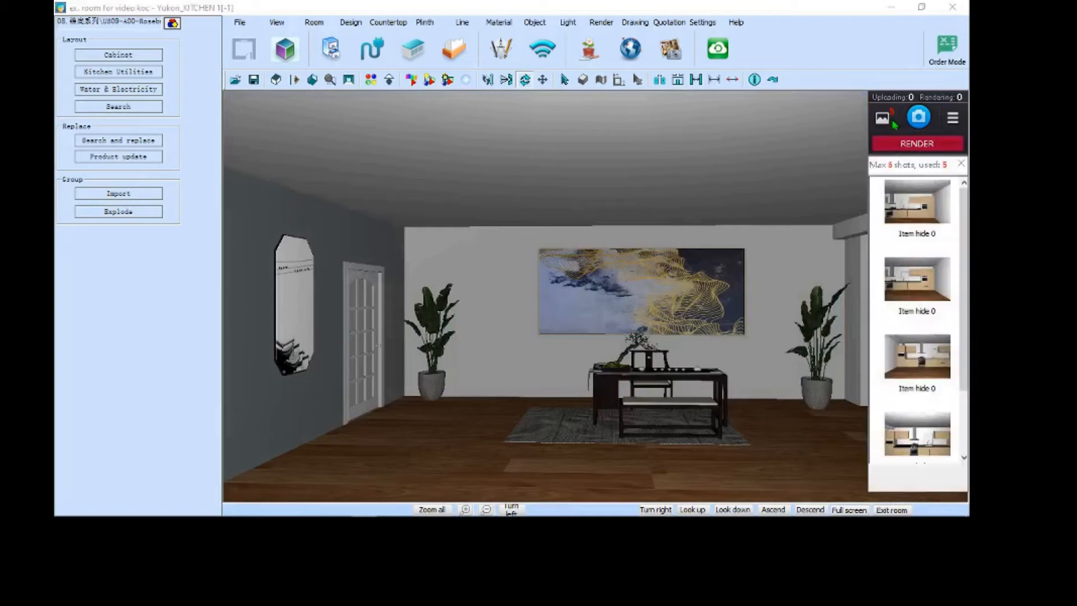
pyautogui.rightClick(921, 208)
pyautogui.click(909, 214)
pyautogui.rightClick(911, 284)
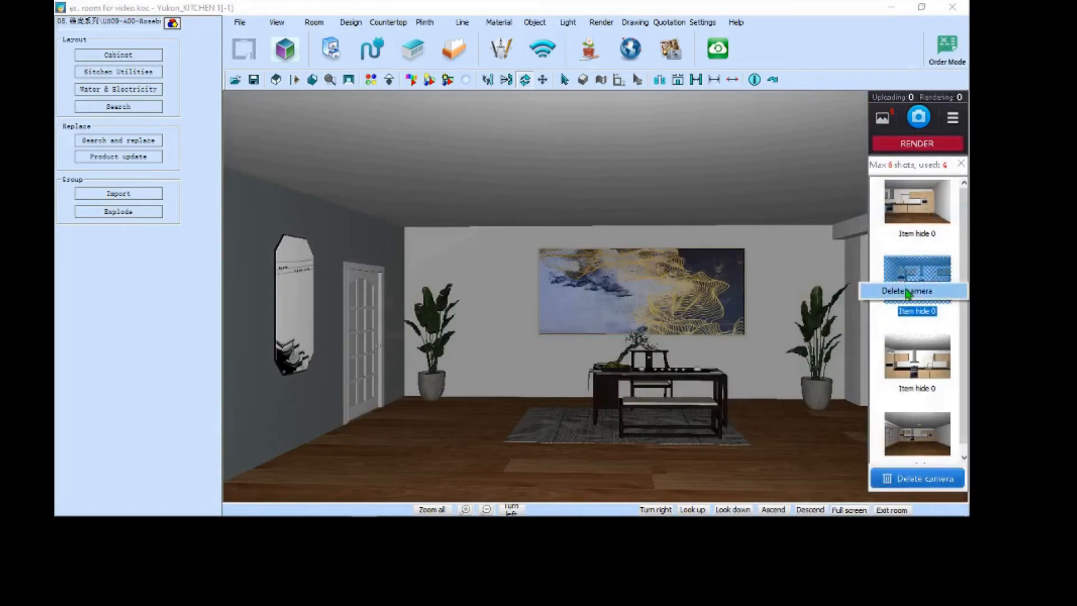
pyautogui.click(906, 290)
pyautogui.rightClick(926, 220)
pyautogui.click(920, 230)
pyautogui.rightClick(917, 263)
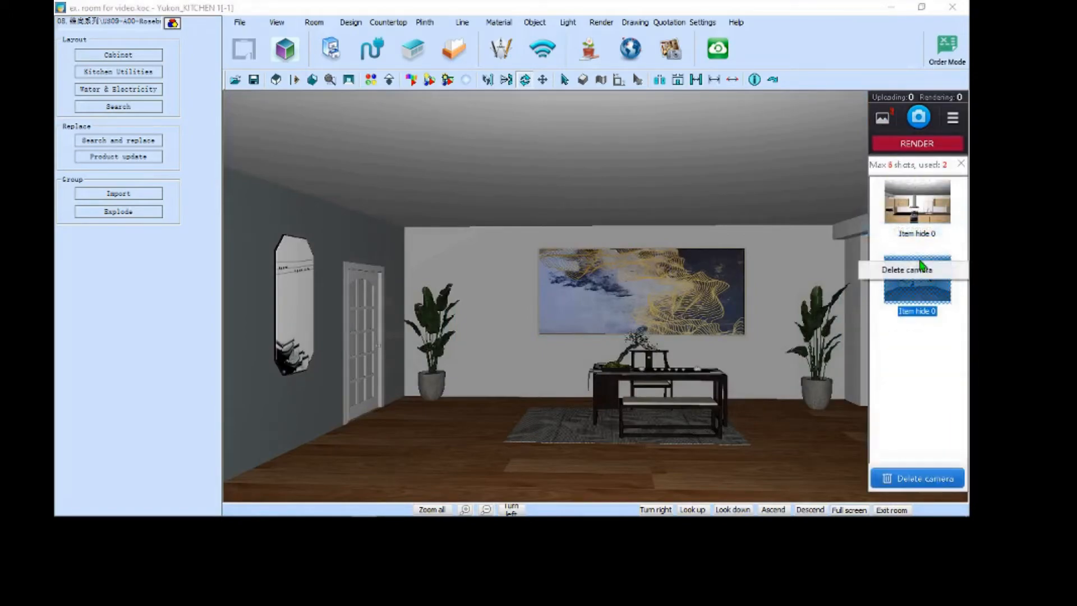
pyautogui.click(907, 270)
# - Recall the remaining camera shot and reframe it from farther back to show the full kitchen cabinet run
pyautogui.click(917, 202)
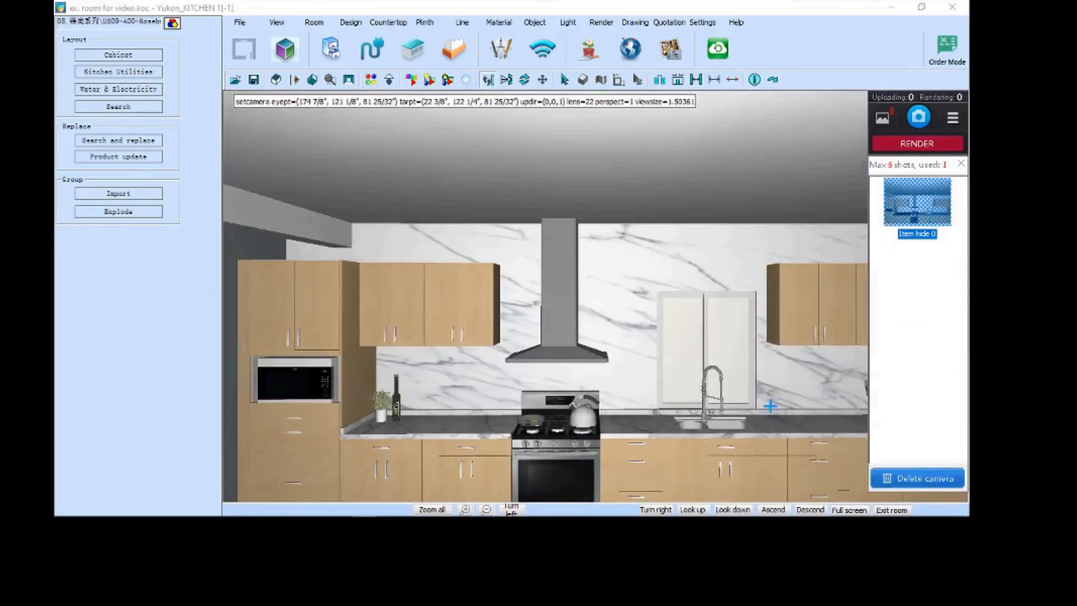
pyautogui.scroll(-4, 795, 330)
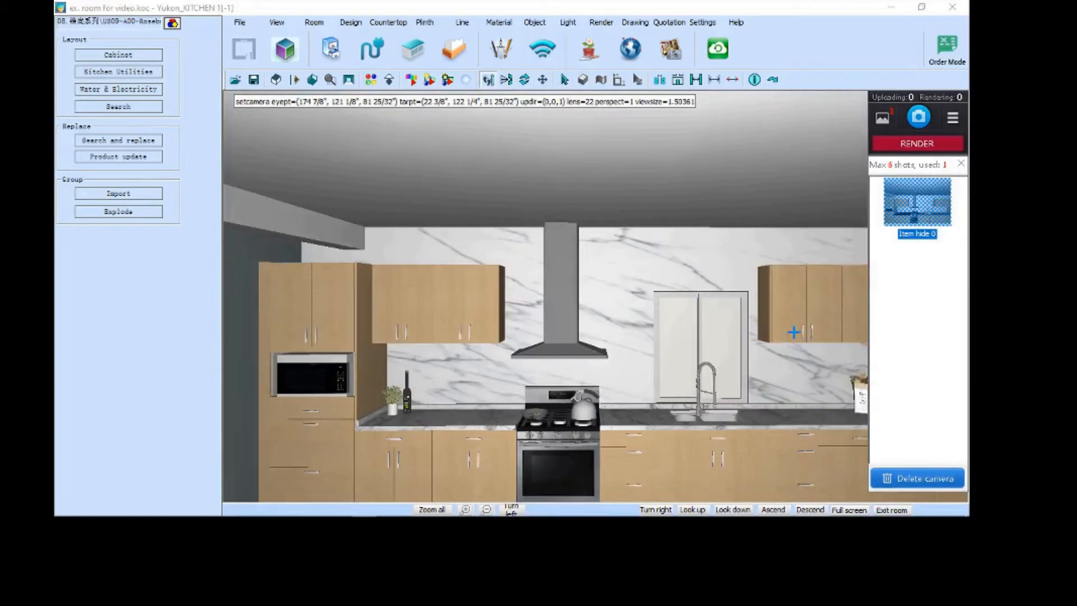
pyautogui.scroll(-1, 526, 338)
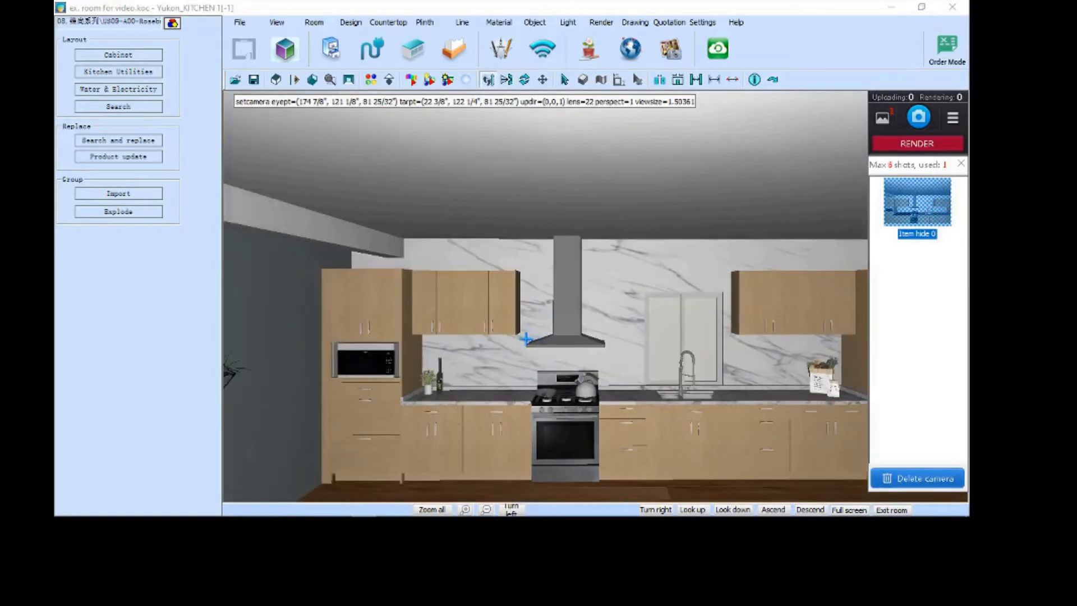
pyautogui.moveTo(496, 331); pyautogui.dragTo(460, 334)
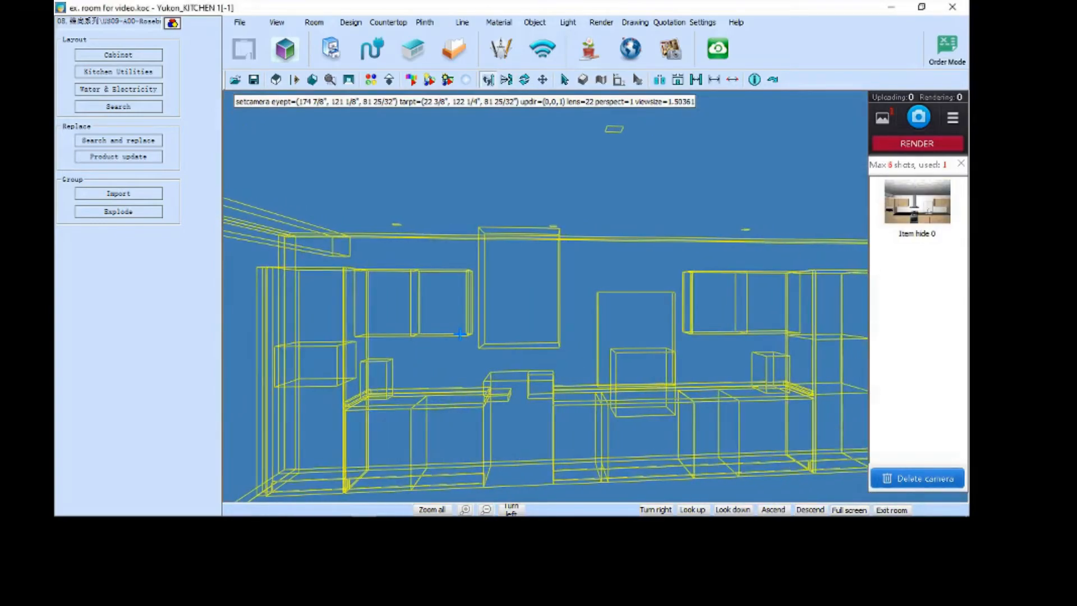
pyautogui.moveTo(681, 312); pyautogui.dragTo(667, 312)
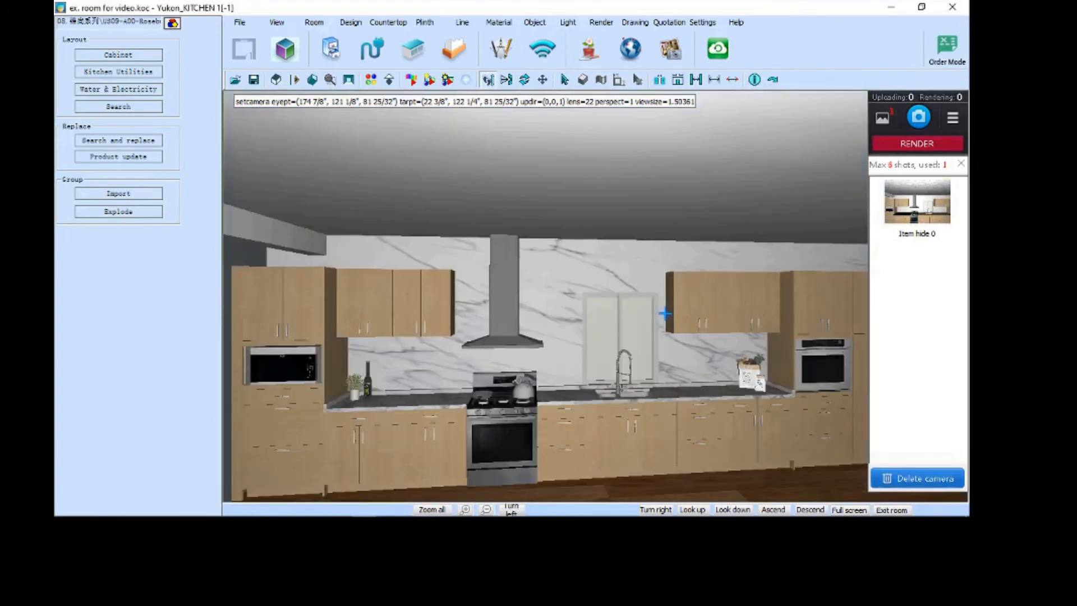
pyautogui.scroll(-2, 650, 331)
pyautogui.moveTo(623, 360); pyautogui.dragTo(610, 354)
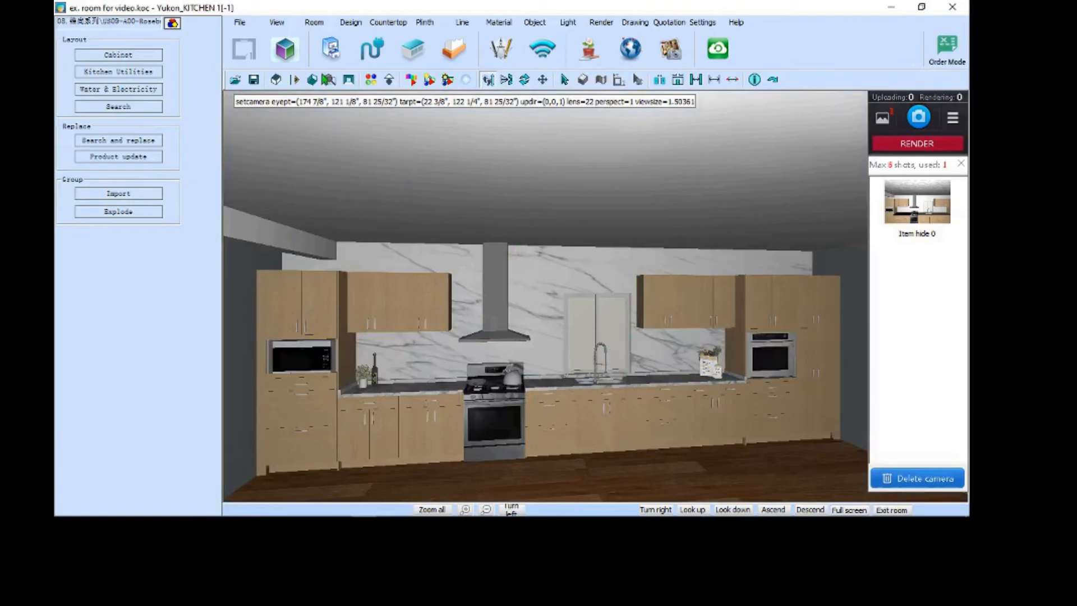
# - Set the Z value of both the camera location and the target point to 47 and apply the camera edit
pyautogui.click(278, 25)
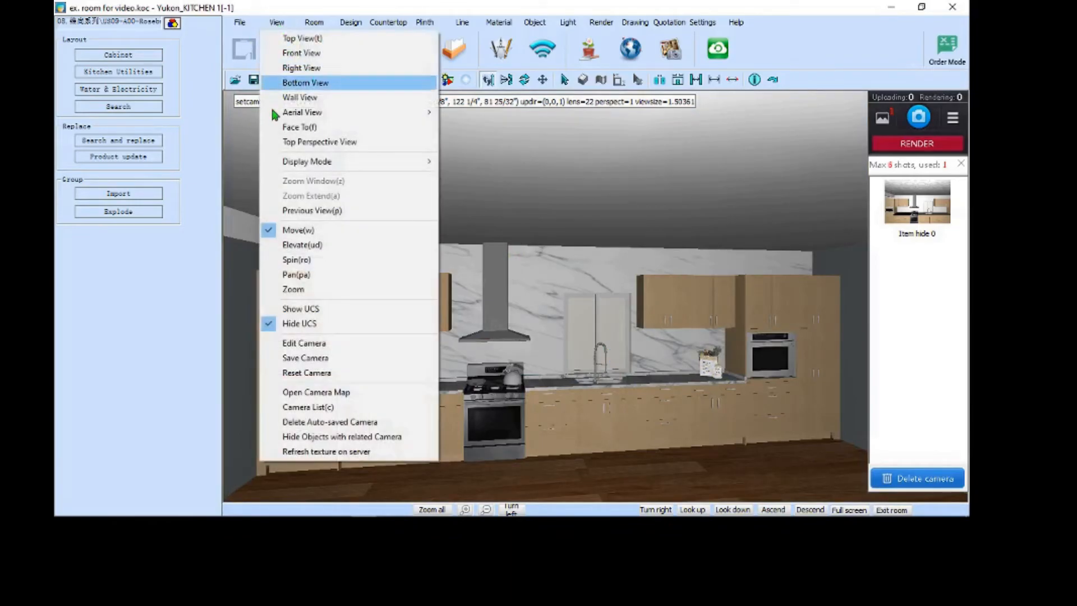
pyautogui.click(329, 348)
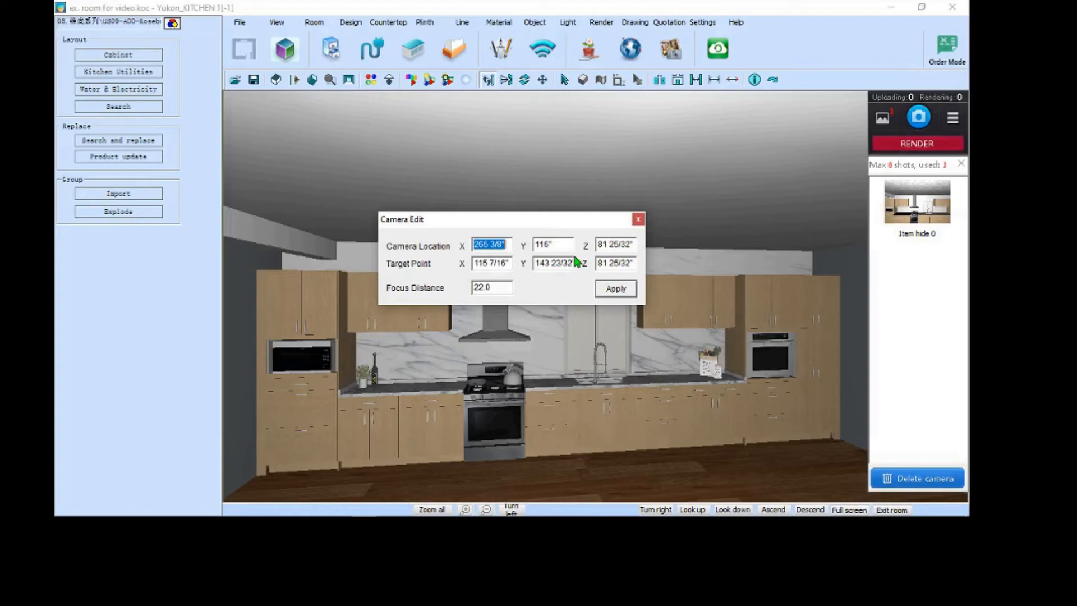
pyautogui.click(627, 244)
pyautogui.write('47')
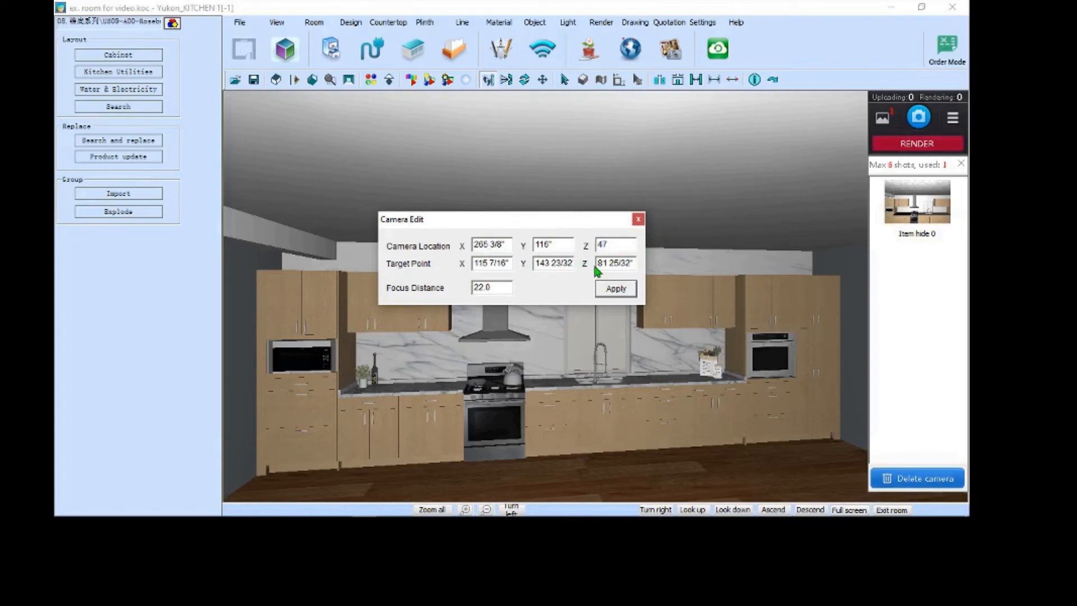
pyautogui.click(602, 260)
pyautogui.write('47')
pyautogui.click(620, 288)
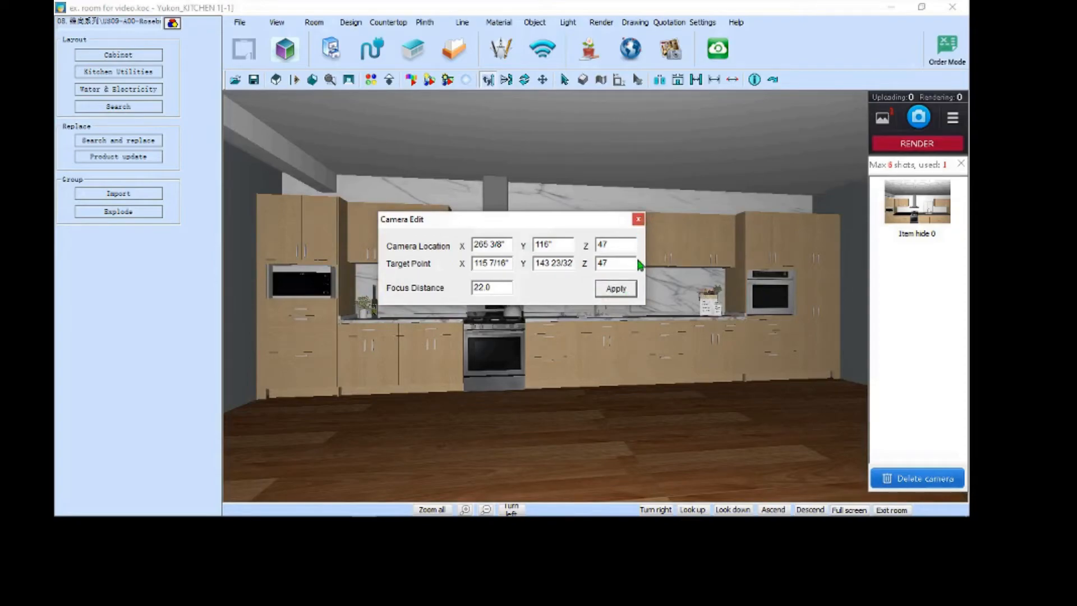
pyautogui.click(639, 219)
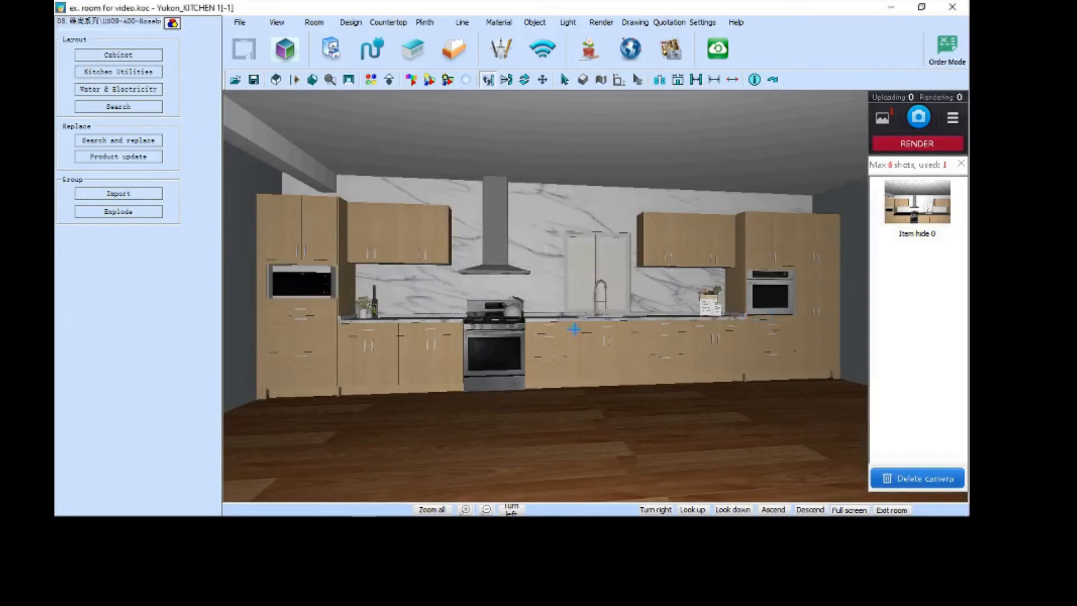
# - Save the current wide view of the full kitchen cabinet run as a new camera shot
pyautogui.click(918, 117)
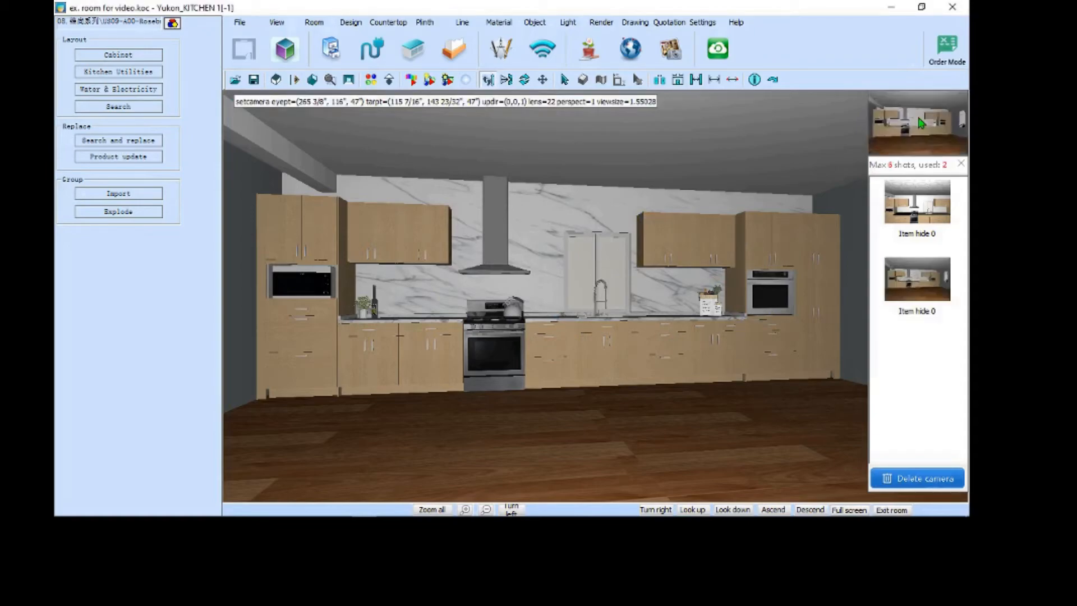
pyautogui.click(919, 118)
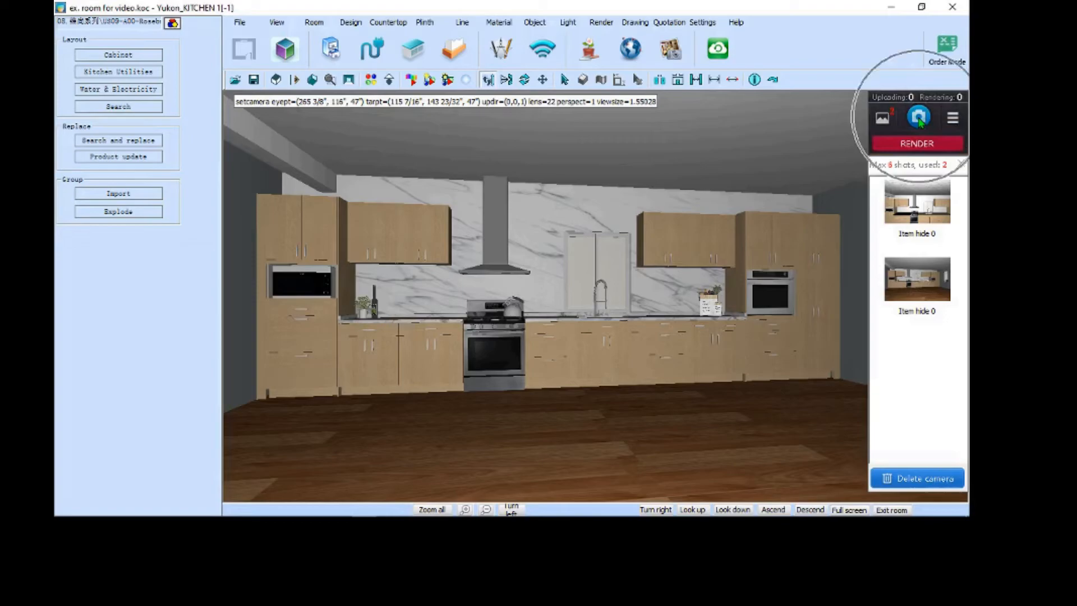
# - Turn the view away from the kitchen and save camera shots of the tea table wall and the mirror wall
pyautogui.moveTo(792, 283); pyautogui.dragTo(585, 220)
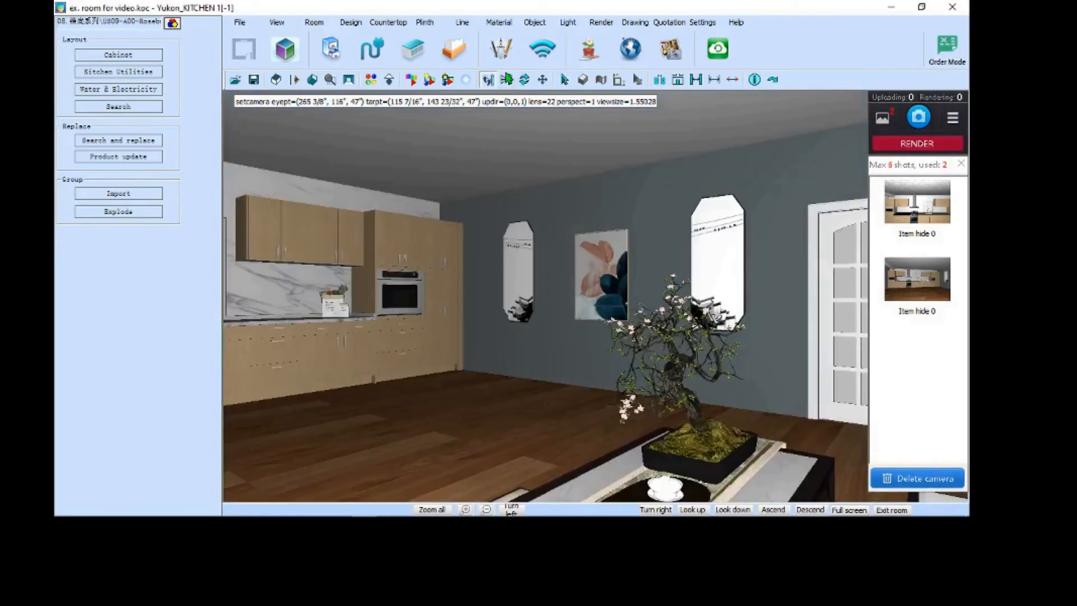
pyautogui.click(525, 79)
pyautogui.moveTo(544, 253); pyautogui.dragTo(606, 278)
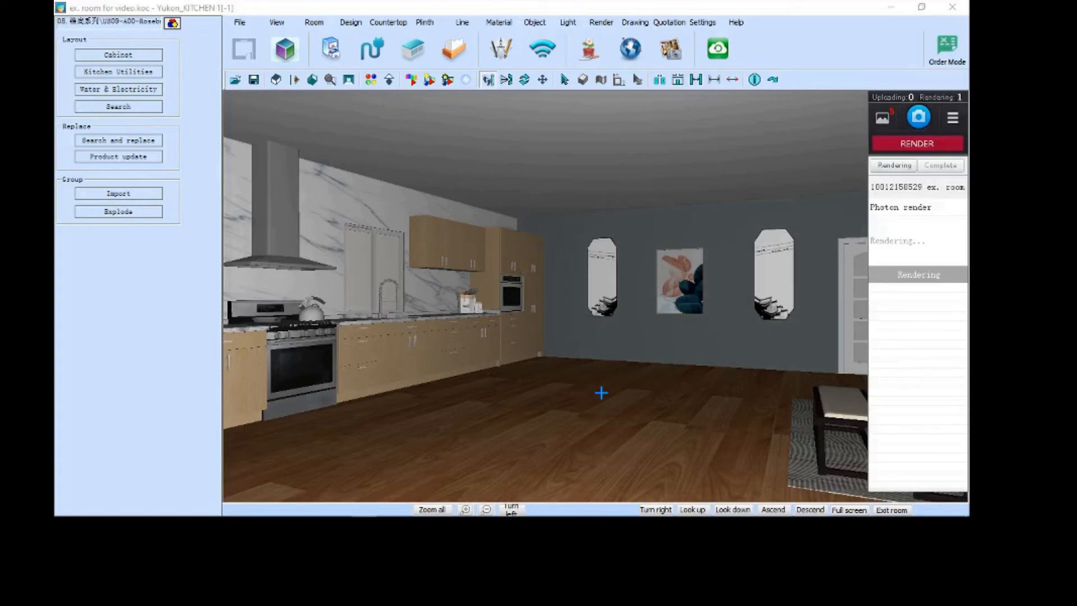
# - Frame the sliding-door wall with the tea table and the kitchen corner, and save it as a camera shot
pyautogui.click(525, 80)
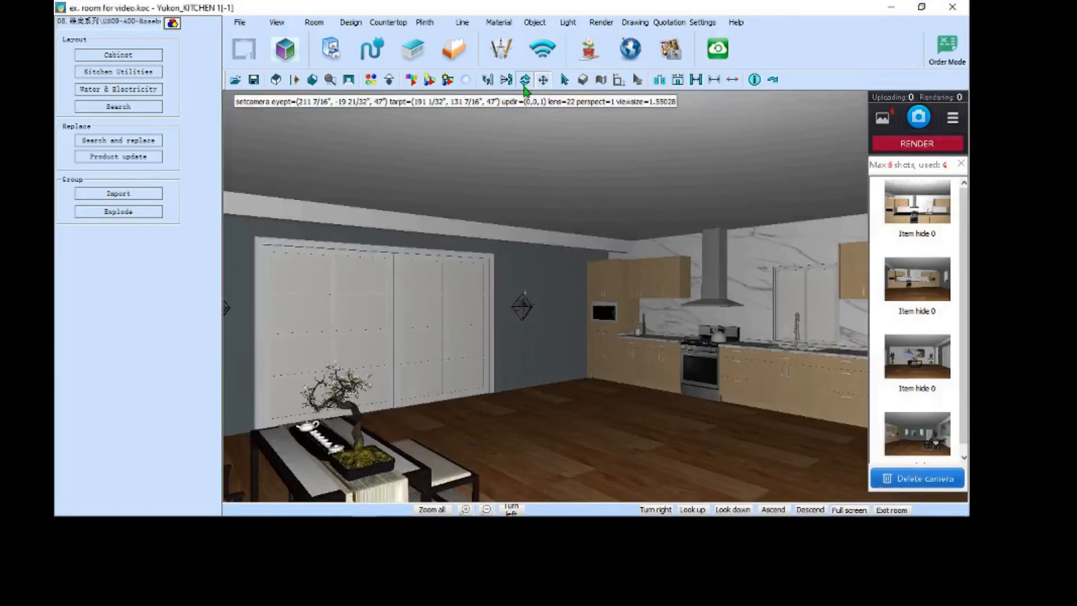
pyautogui.moveTo(537, 324); pyautogui.dragTo(505, 336)
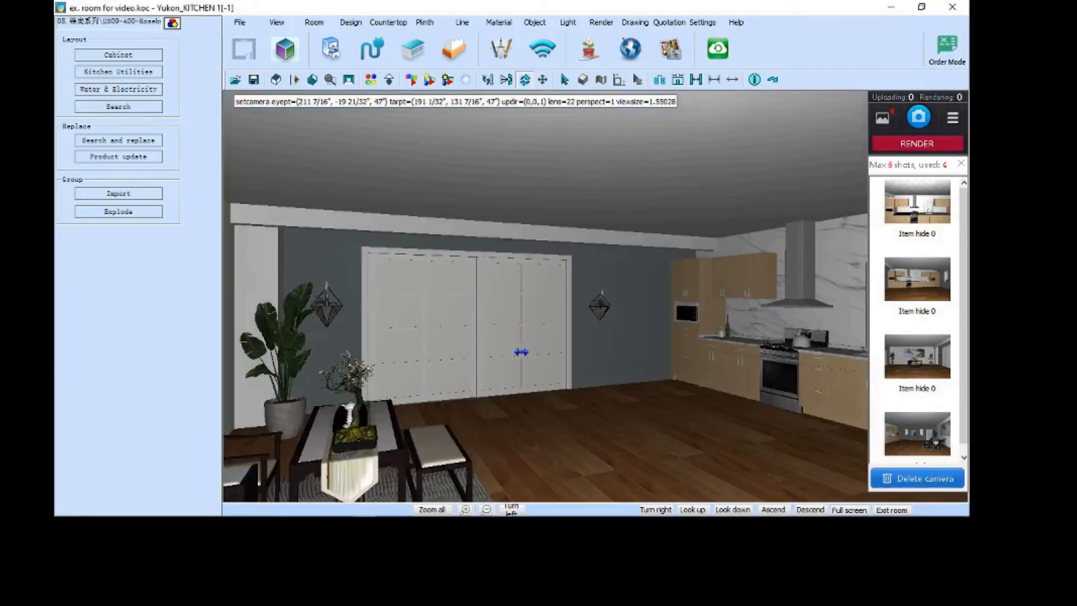
pyautogui.moveTo(549, 398); pyautogui.dragTo(558, 399)
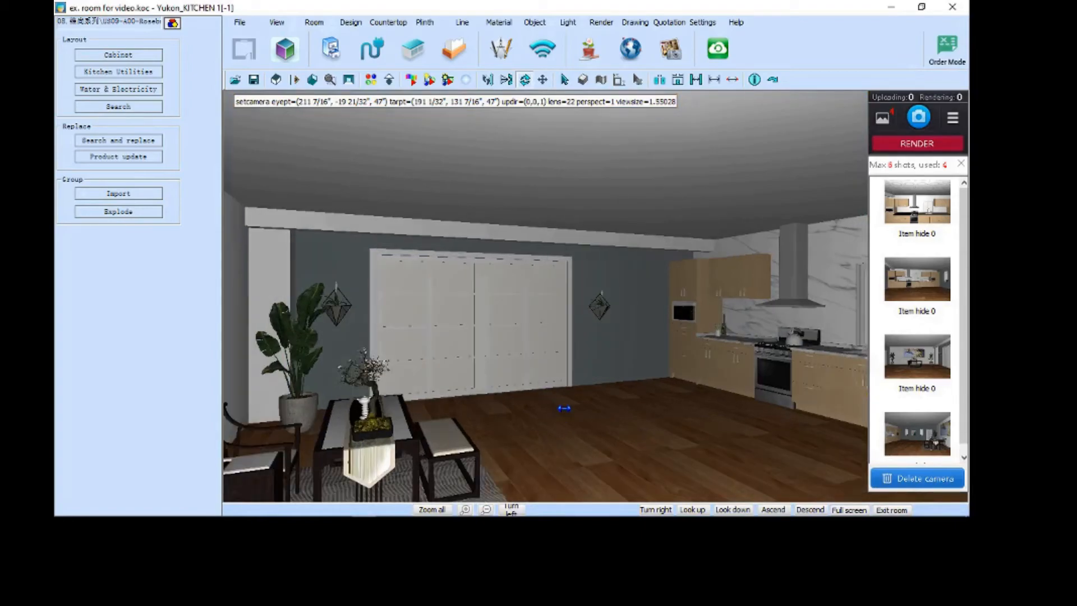
pyautogui.click(923, 119)
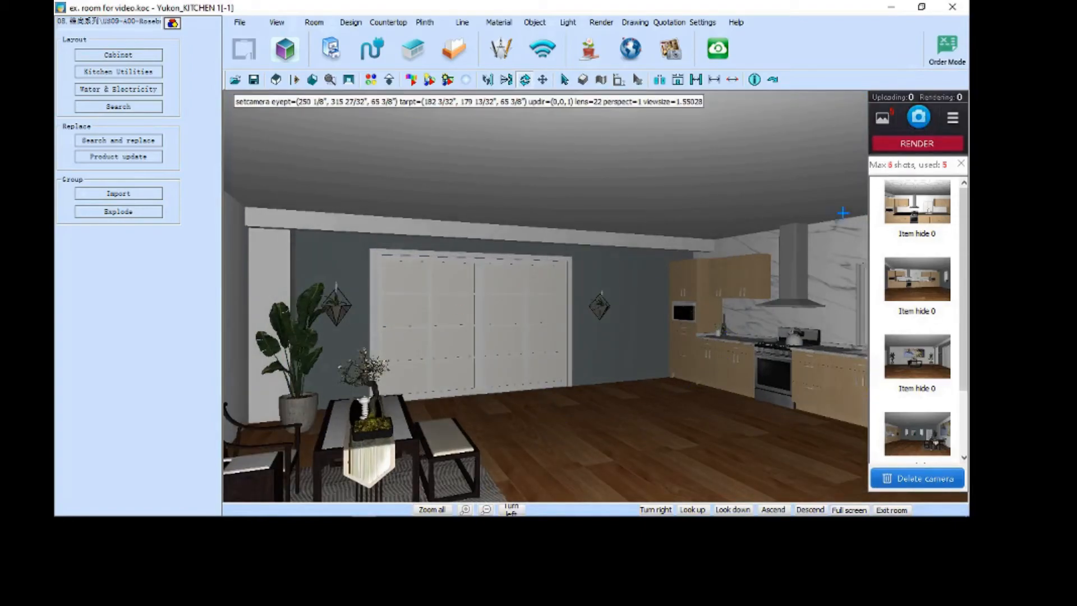
# - Recall the saved camera shots one after another to check the tea table, range hood and full kitchen views
pyautogui.moveTo(589, 440)
pyautogui.mouseDown()
pyautogui.moveTo(742, 394)
pyautogui.moveTo(682, 432)
pyautogui.mouseUp()
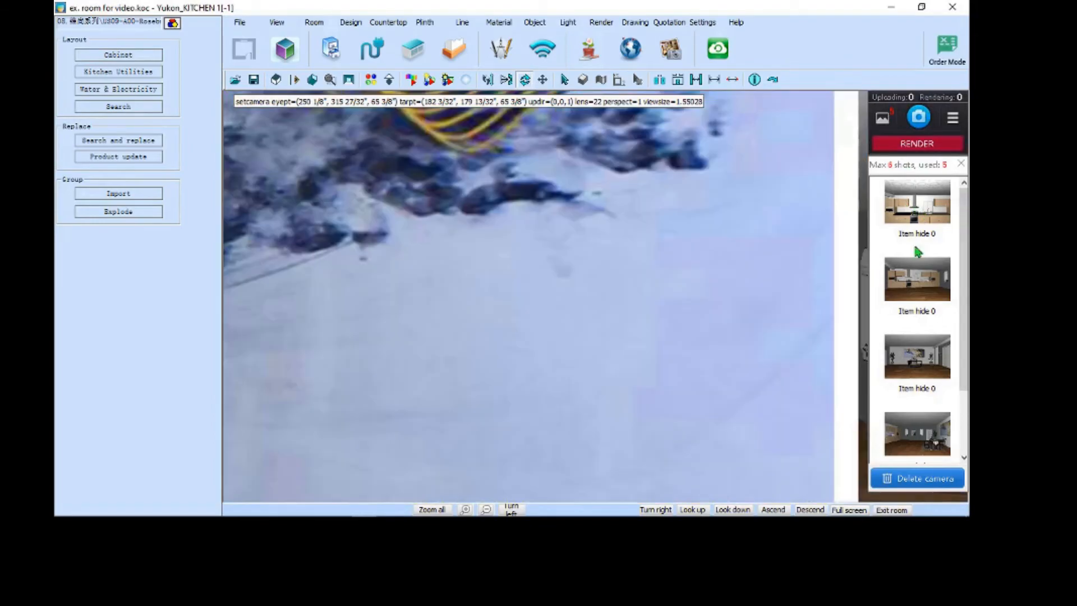
pyautogui.click(933, 372)
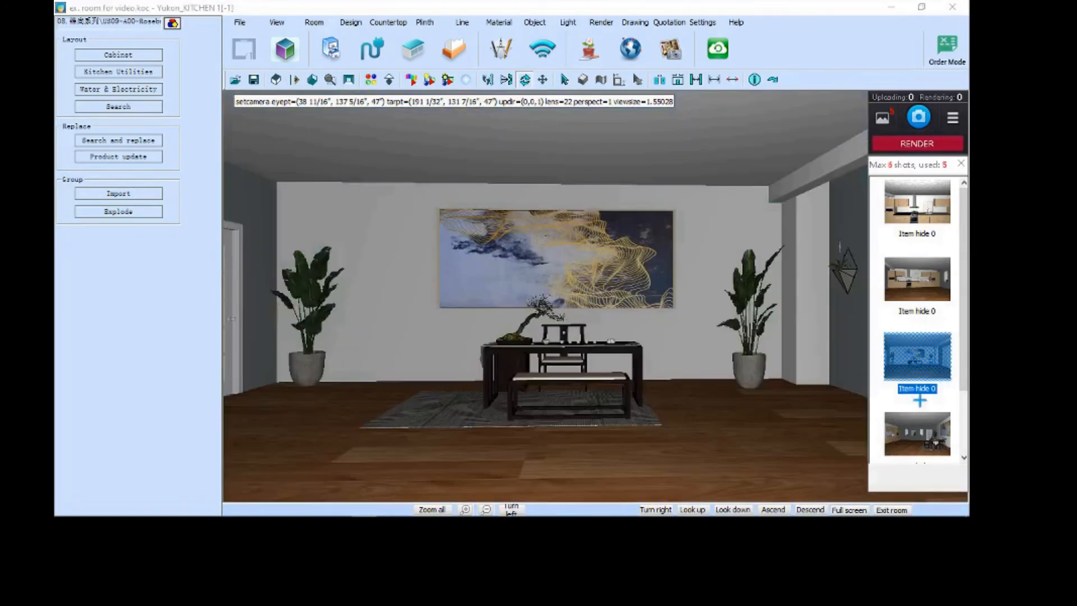
pyautogui.click(923, 432)
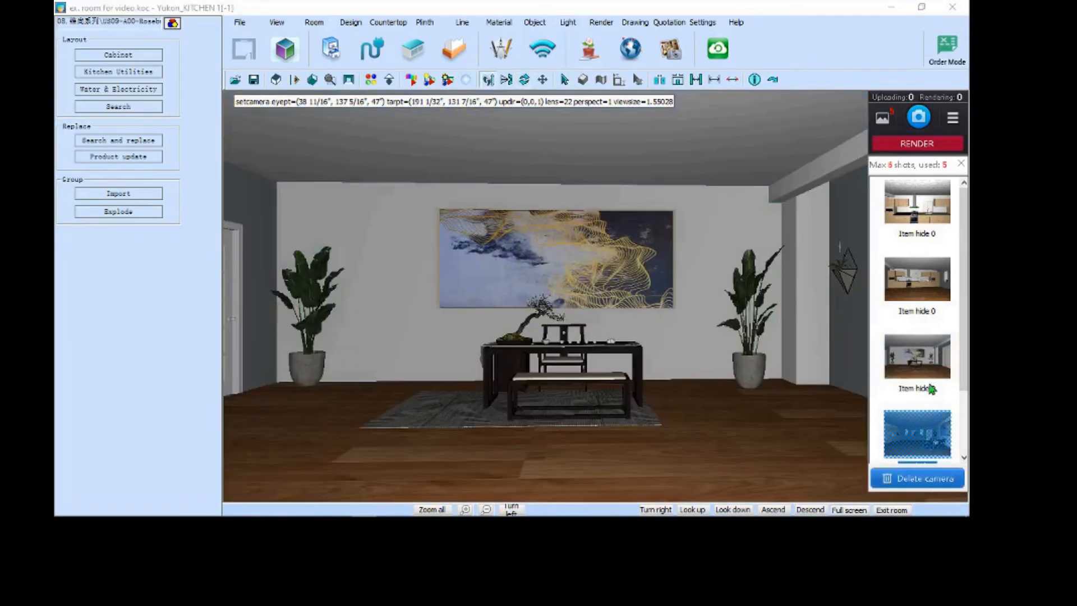
pyautogui.click(904, 207)
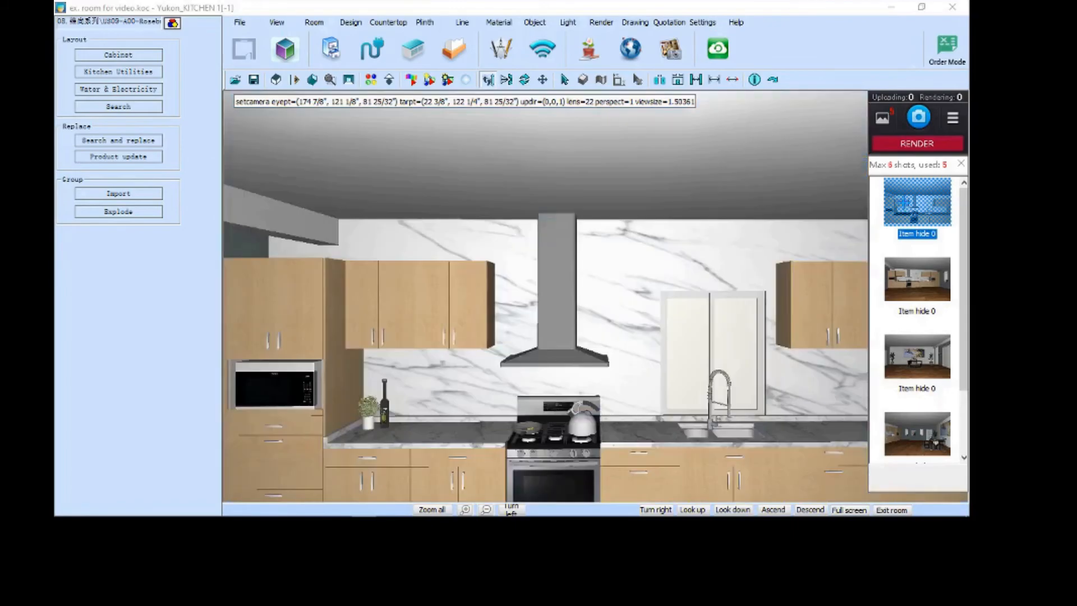
pyautogui.click(921, 290)
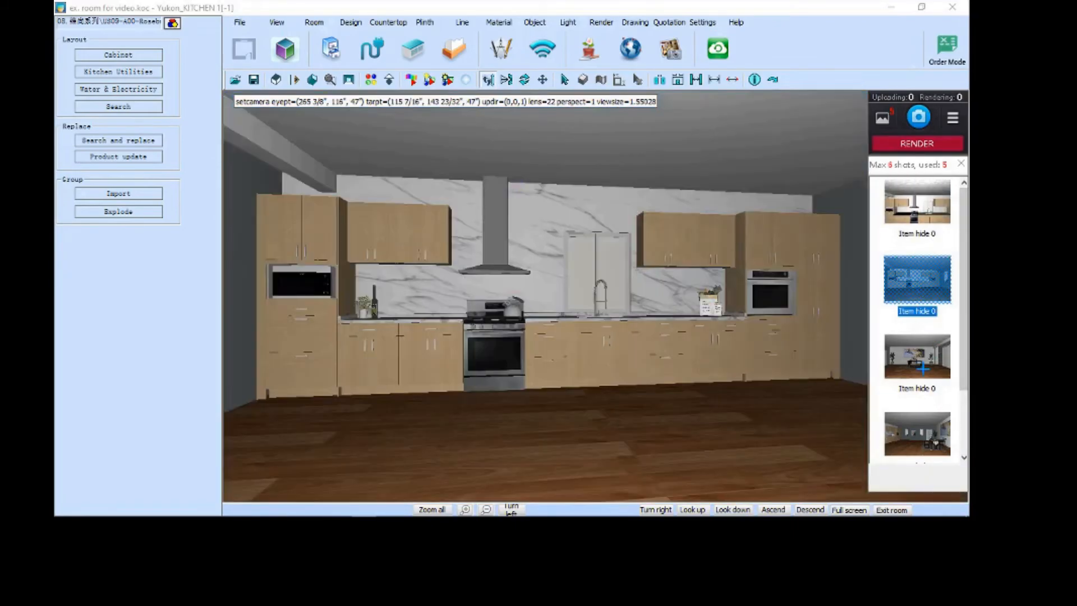
pyautogui.click(922, 366)
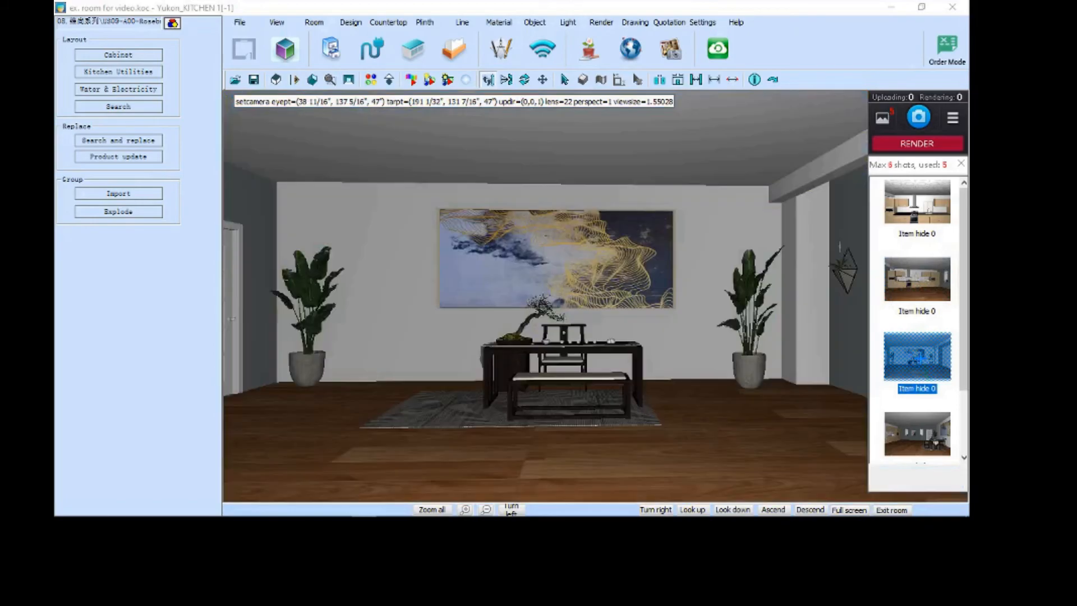
# - Check the delete option of the tea table shot, and look around the room from the mirror wall shot toward the large painting
pyautogui.rightClick(920, 359)
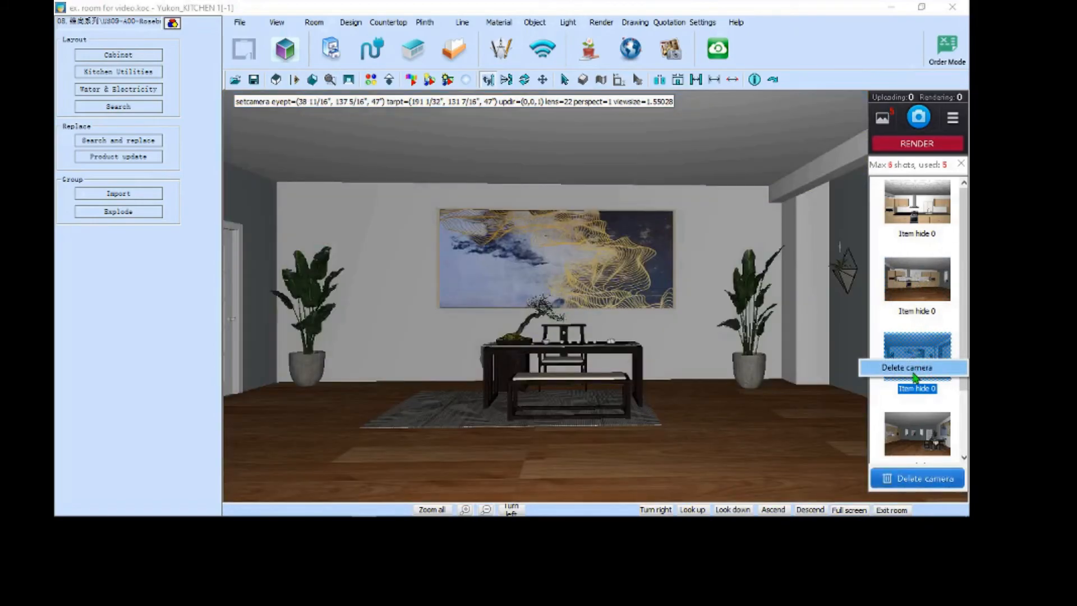
pyautogui.click(911, 368)
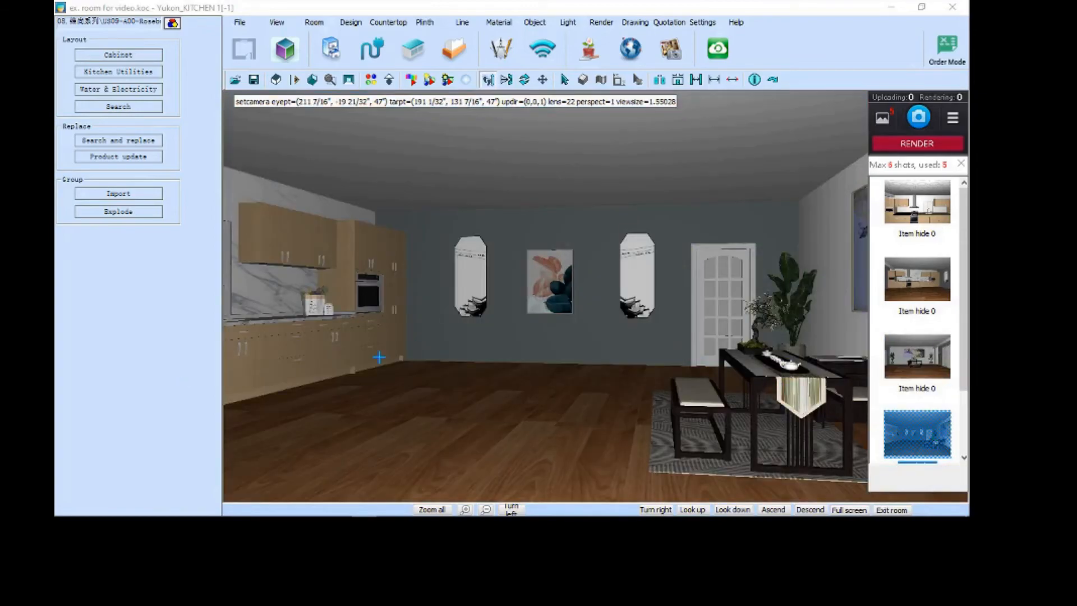
pyautogui.click(589, 359)
pyautogui.press('Right')
pyautogui.press('Right')
pyautogui.press('Right')
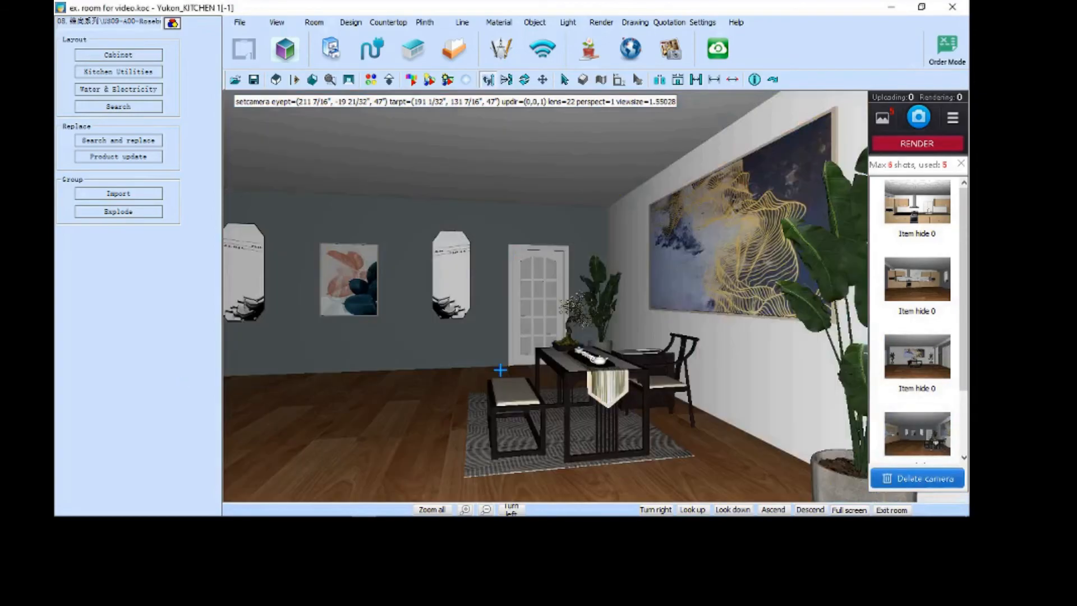
# - Submit the saved camera shots for a Photon render with Mega HD precision
pyautogui.click(947, 144)
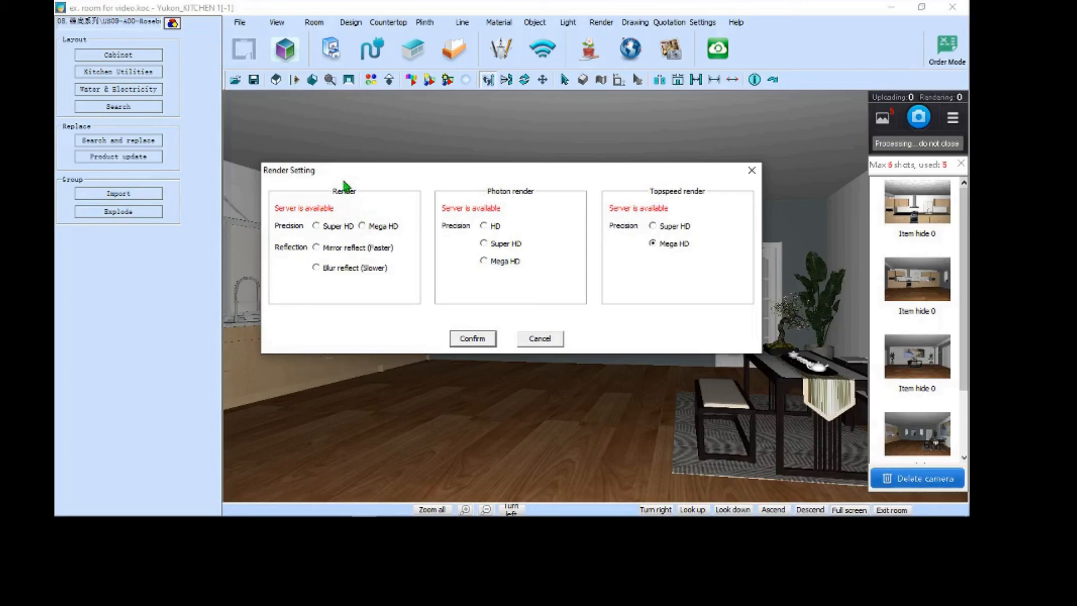
pyautogui.press('ctrl')
pyautogui.click(496, 263)
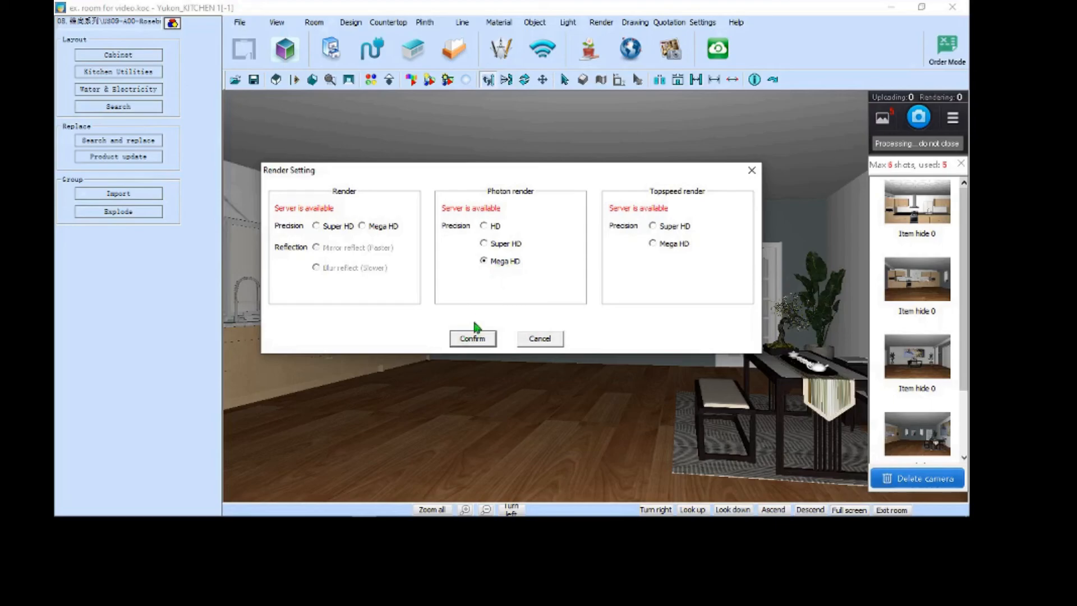
pyautogui.click(475, 338)
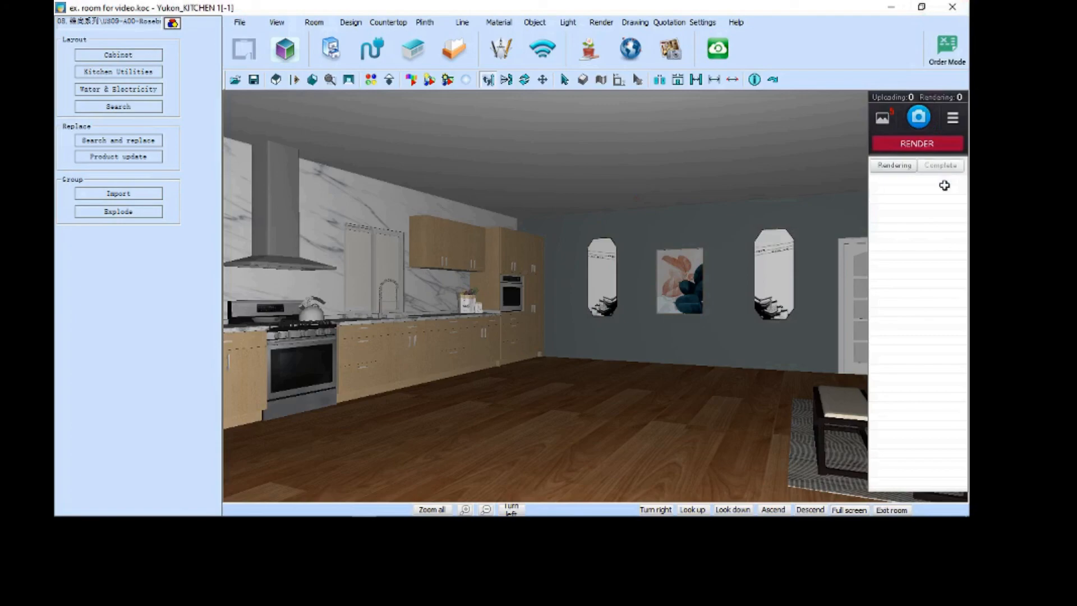
# - Open the folder of the completed render and view the range hood, full kitchen and tea table images
pyautogui.click(942, 168)
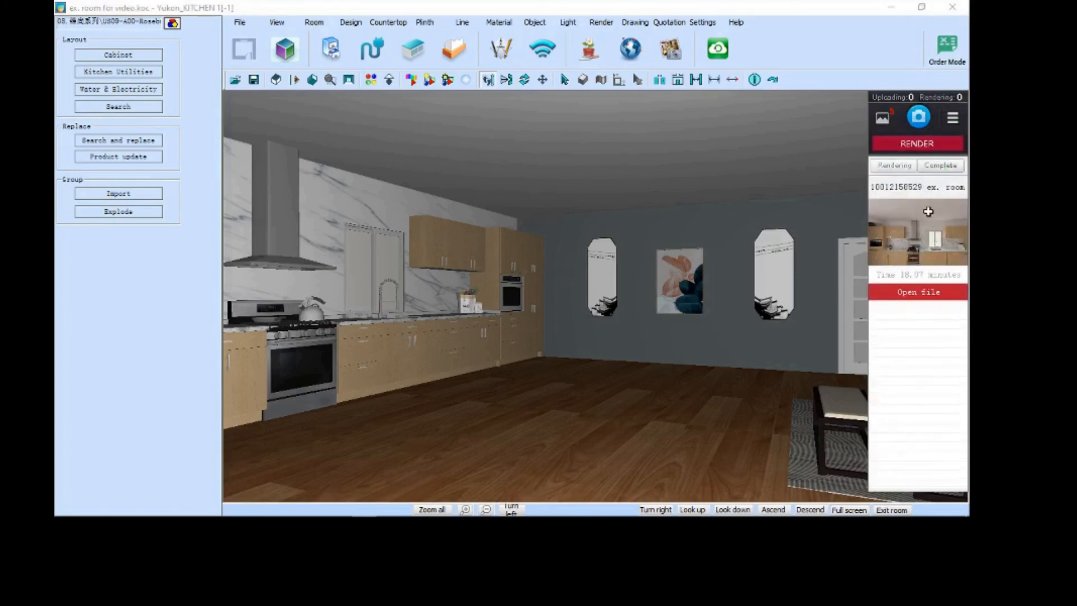
pyautogui.click(917, 292)
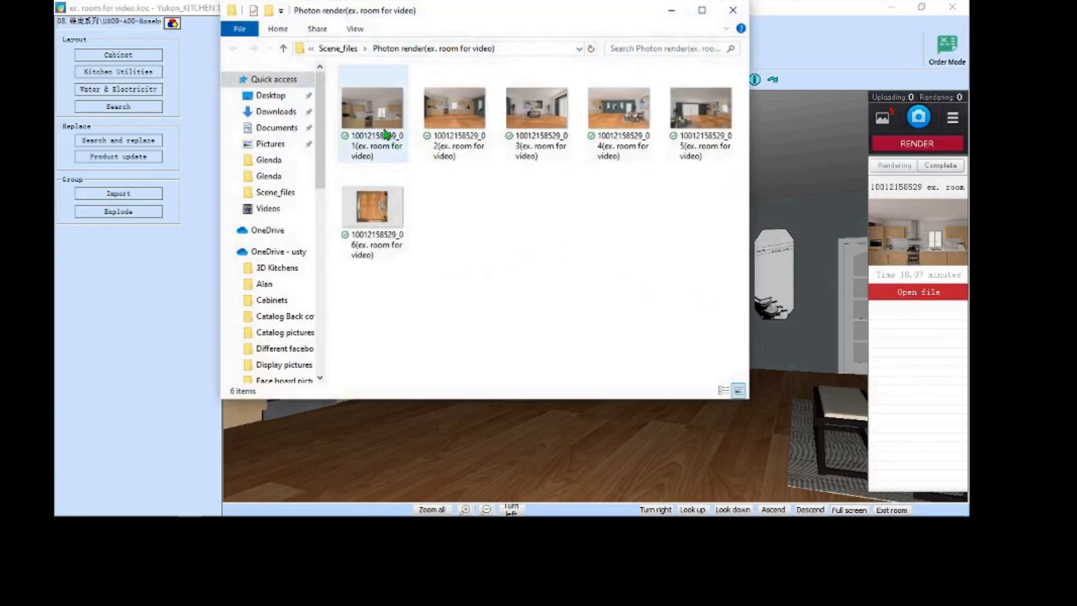
pyautogui.doubleClick(381, 133)
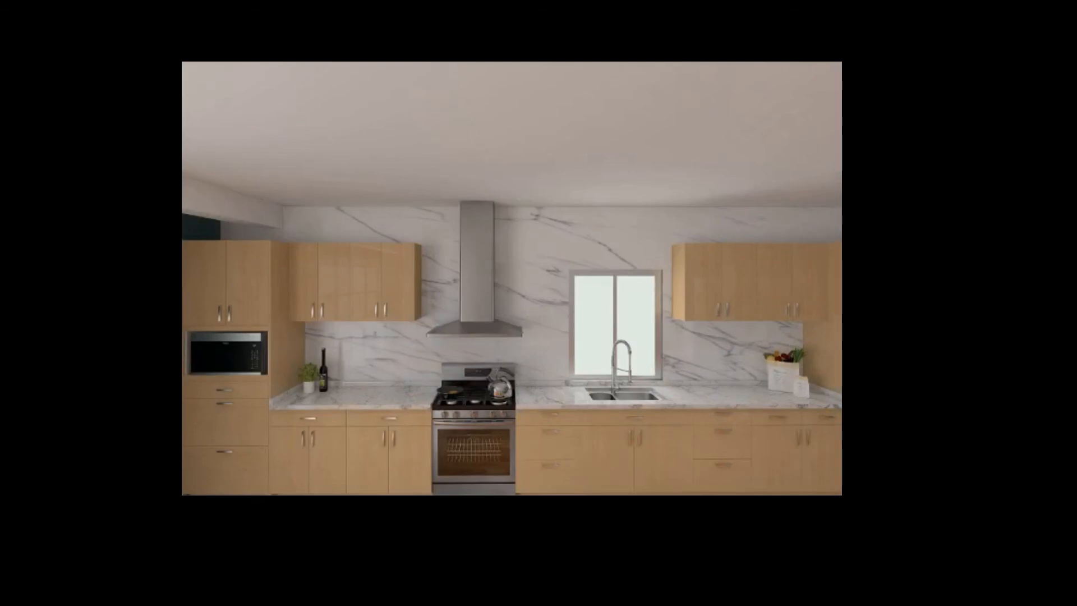
pyautogui.press('Right')
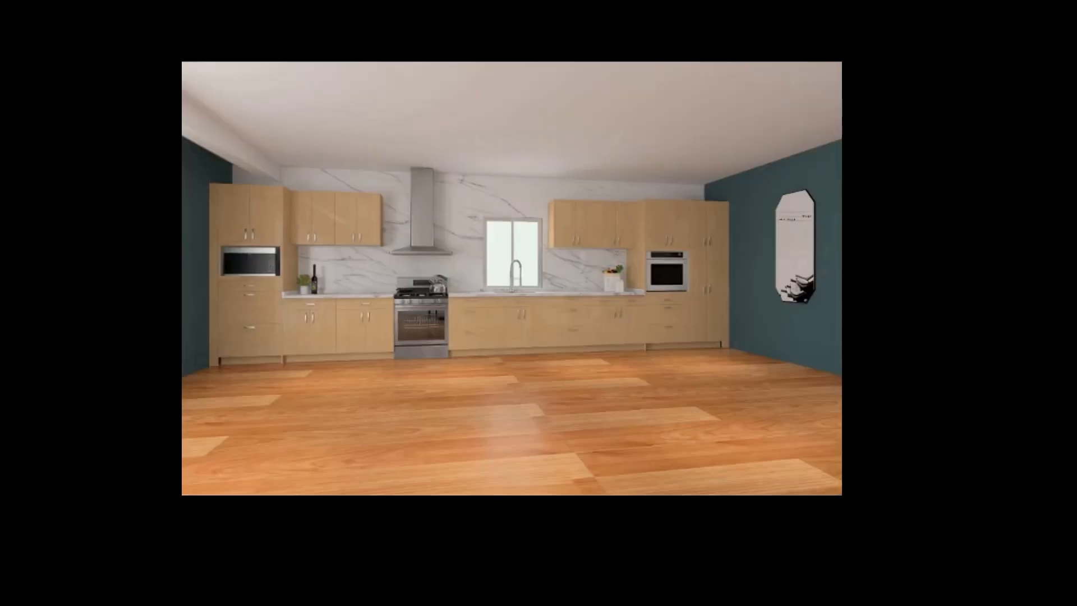
pyautogui.press('Right')
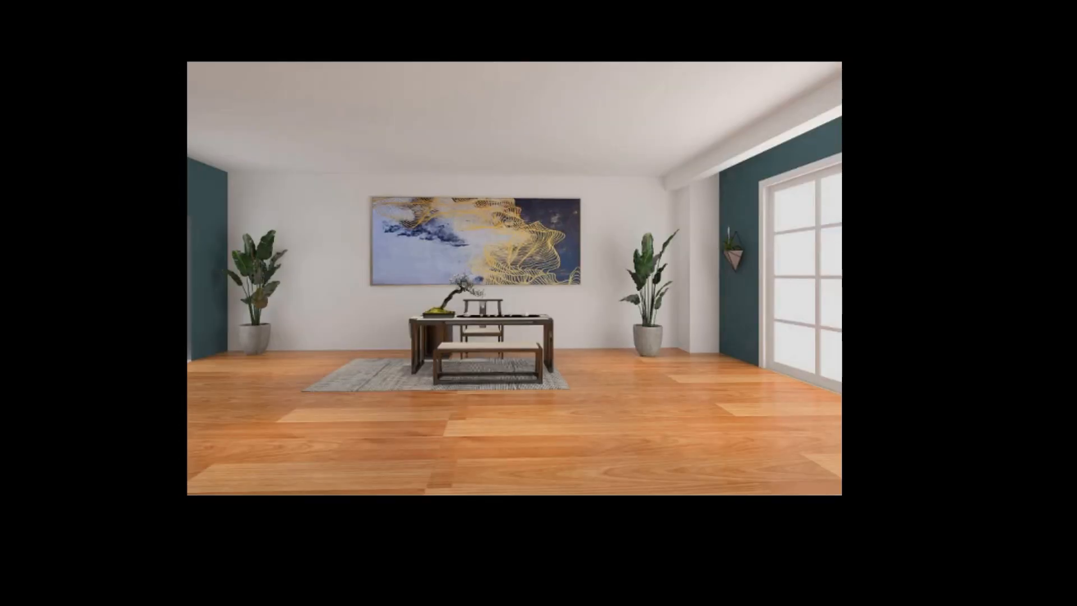